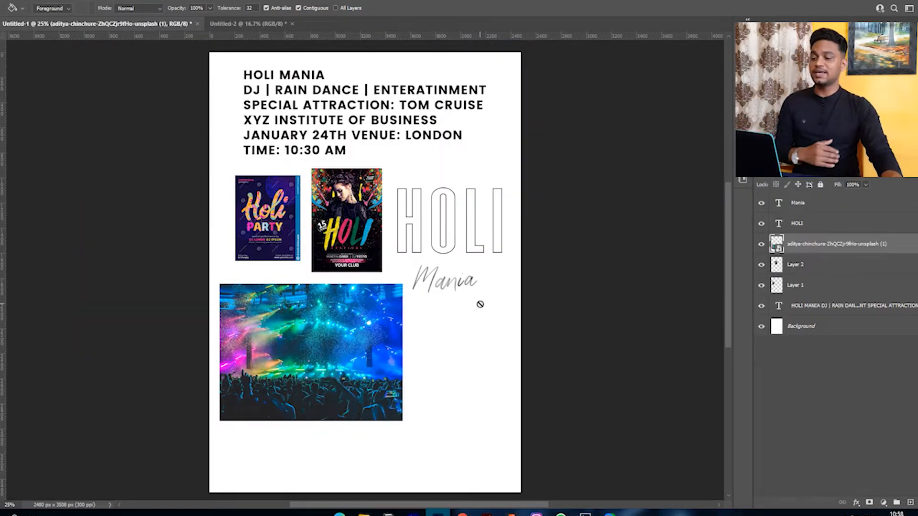
Examine the event details, reference posters and sample fonts, and compare them with the blank poster document
{"action": "scroll", "coordinate": [356, 280], "scroll_direction": "up", "scroll_amount": 1}
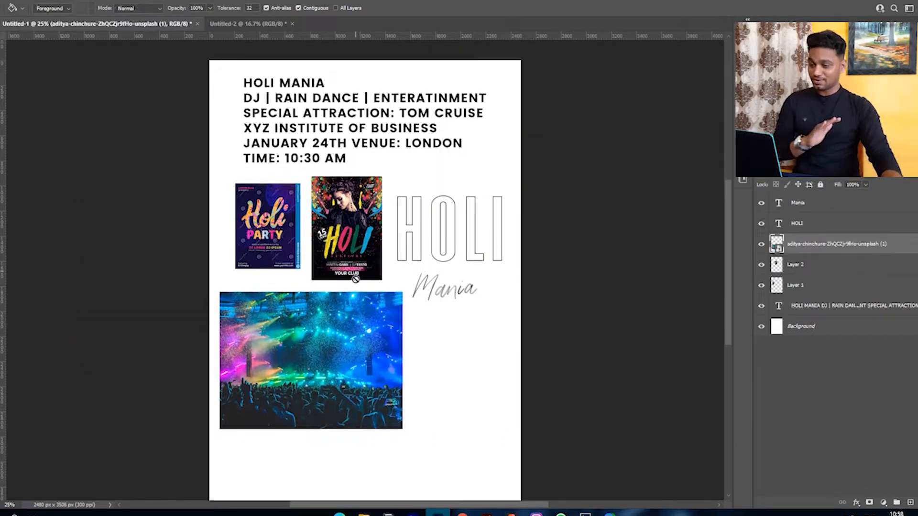
{"action": "scroll", "coordinate": [356, 280], "scroll_direction": "down", "scroll_amount": 3}
{"action": "scroll", "coordinate": [356, 280], "scroll_direction": "up", "scroll_amount": 3}
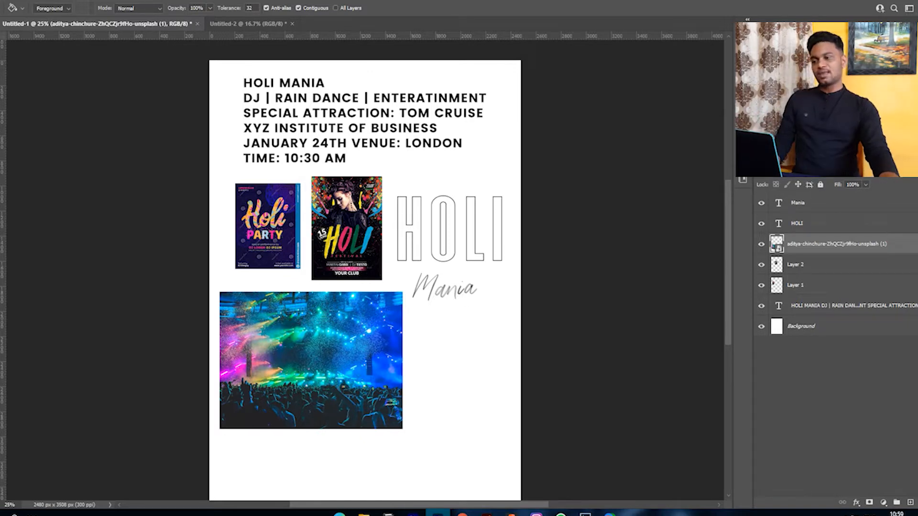
{"action": "left_click", "coordinate": [274, 25]}
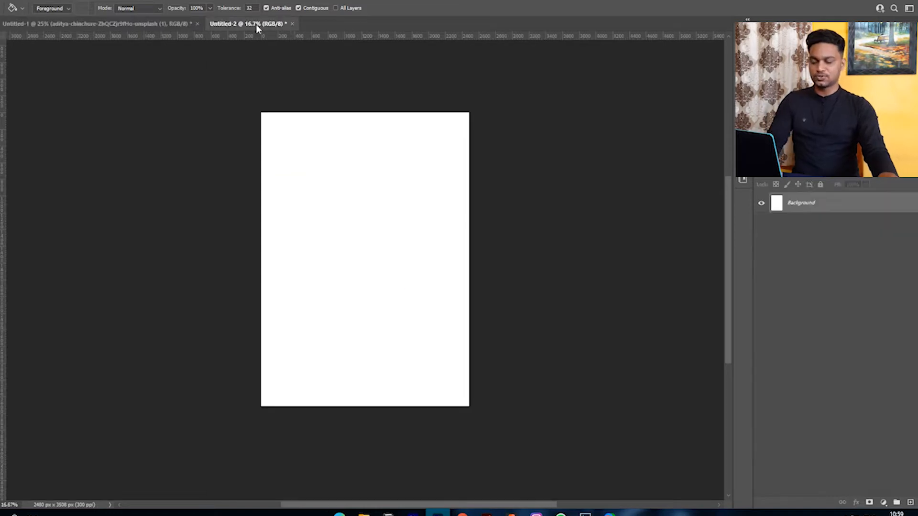
{"action": "left_click", "coordinate": [182, 24]}
{"action": "left_click", "coordinate": [230, 27]}
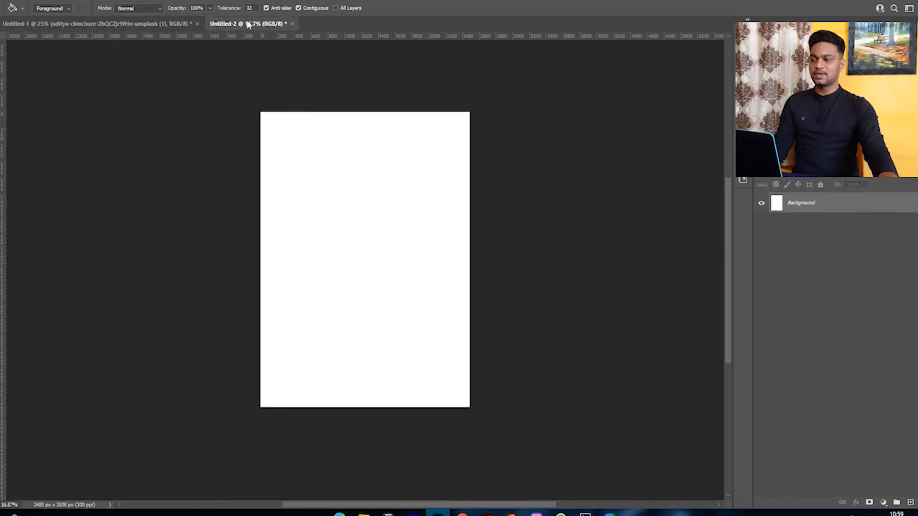
{"action": "left_click", "coordinate": [160, 25]}
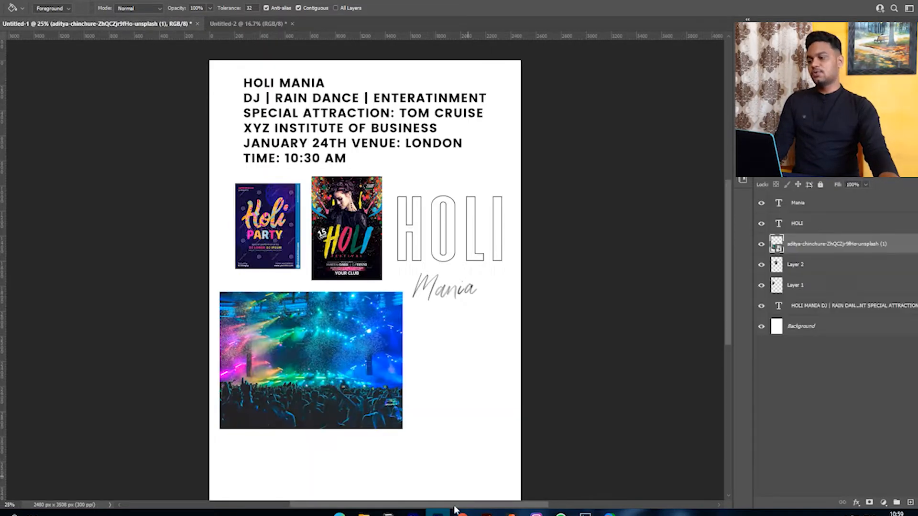
Switch to the browser, start the 10-minute timer and return to the Photoshop document with the poster materials
{"action": "left_click", "coordinate": [460, 513]}
{"action": "left_click", "coordinate": [103, 245]}
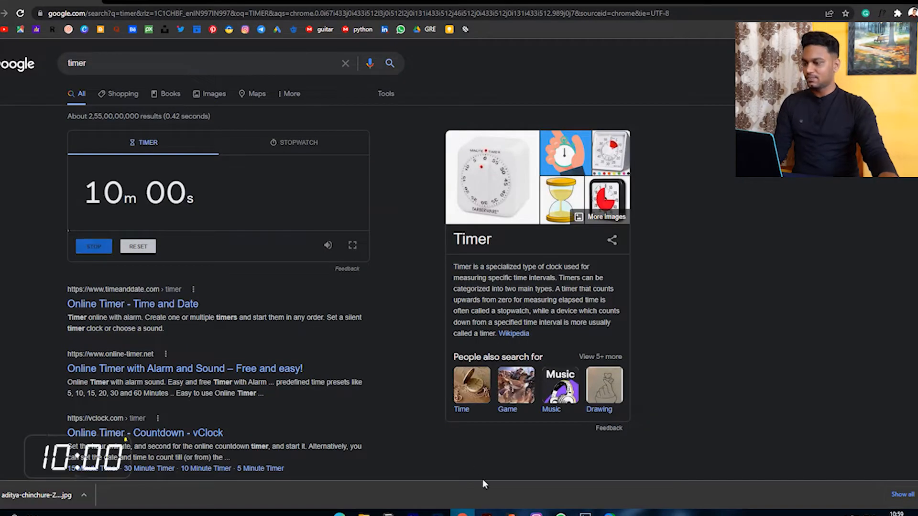
{"action": "left_click", "coordinate": [437, 514]}
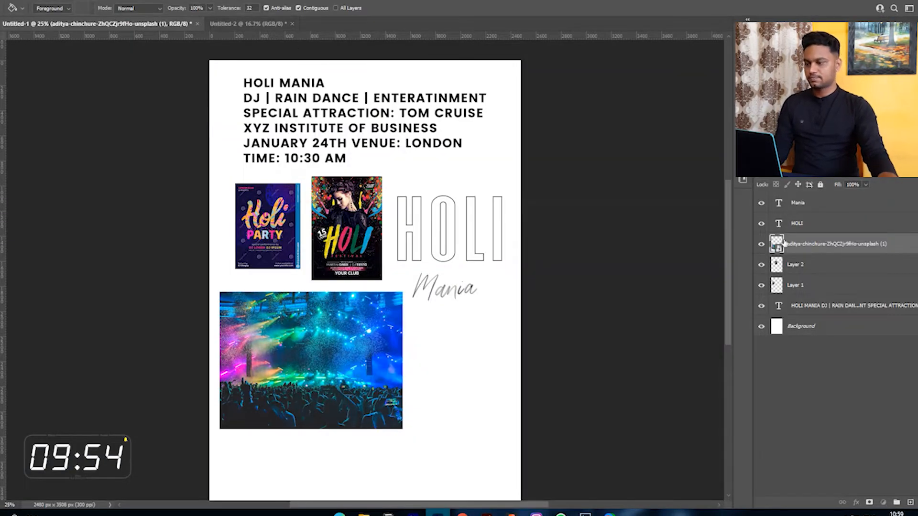
Copy the concert crowd photo into the blank poster document and enlarge it to fill the whole page
{"action": "left_click_drag", "start_coordinate": [780, 244], "coordinate": [340, 223]}
{"action": "key", "text": "ctrl+t"}
{"action": "left_click_drag", "start_coordinate": [402, 223], "coordinate": [517, 274]}
{"action": "key", "text": "Return"}
Add the title text "holi" over the middle of the concert photo and select all of its characters
{"action": "key", "text": "t"}
{"action": "left_click", "coordinate": [356, 214]}
{"action": "type", "text": "holi"}
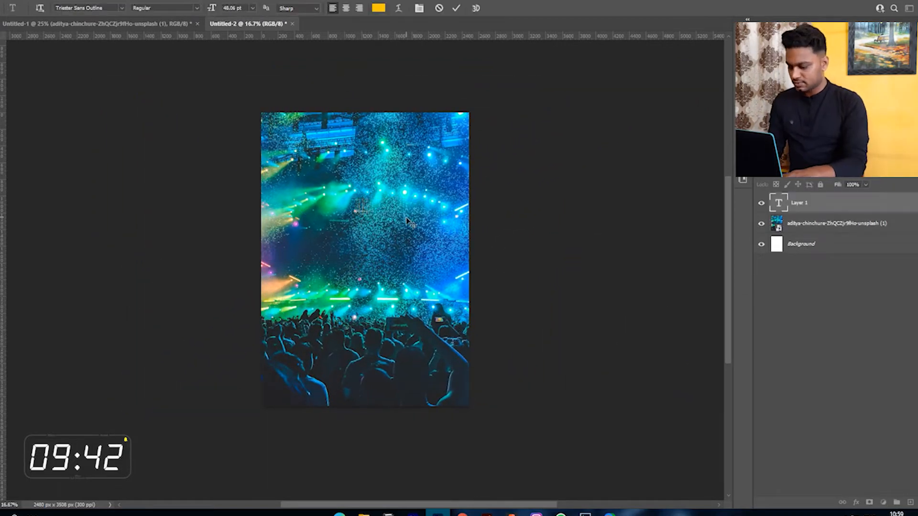
{"action": "double_click", "coordinate": [783, 206]}
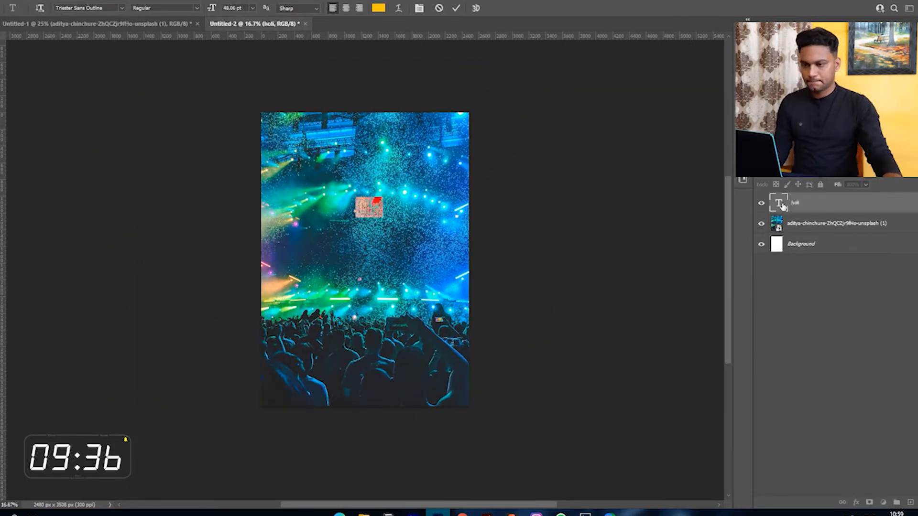
Enlarge the HOLI title and position it centred in the upper half of the poster
{"action": "key", "text": "ctrl+t"}
{"action": "key", "text": "ctrl+t"}
{"action": "left_click", "coordinate": [844, 204]}
{"action": "key", "text": "ctrl+t"}
{"action": "left_click_drag", "start_coordinate": [384, 208], "coordinate": [574, 207]}
{"action": "left_click_drag", "start_coordinate": [494, 204], "coordinate": [395, 204]}
{"action": "left_click_drag", "start_coordinate": [364, 127], "coordinate": [363, 181]}
{"action": "left_click_drag", "start_coordinate": [367, 221], "coordinate": [367, 205]}
{"action": "left_click_drag", "start_coordinate": [366, 269], "coordinate": [367, 259]}
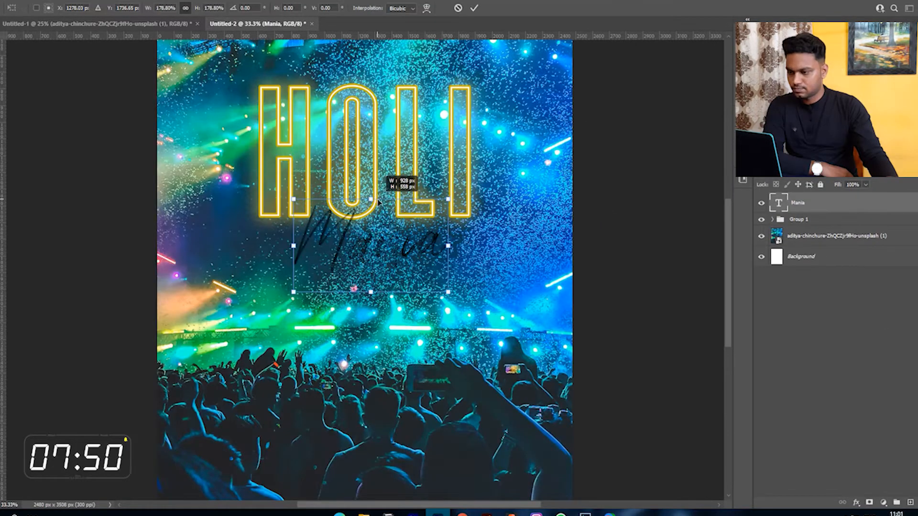
Enlarge the script word Mania and place it across the middle of the HOLI title
{"action": "left_click_drag", "start_coordinate": [392, 182], "coordinate": [387, 136]}
{"action": "left_click_drag", "start_coordinate": [442, 152], "coordinate": [496, 151]}
{"action": "left_click_drag", "start_coordinate": [420, 157], "coordinate": [394, 156]}
{"action": "key", "text": "Return"}
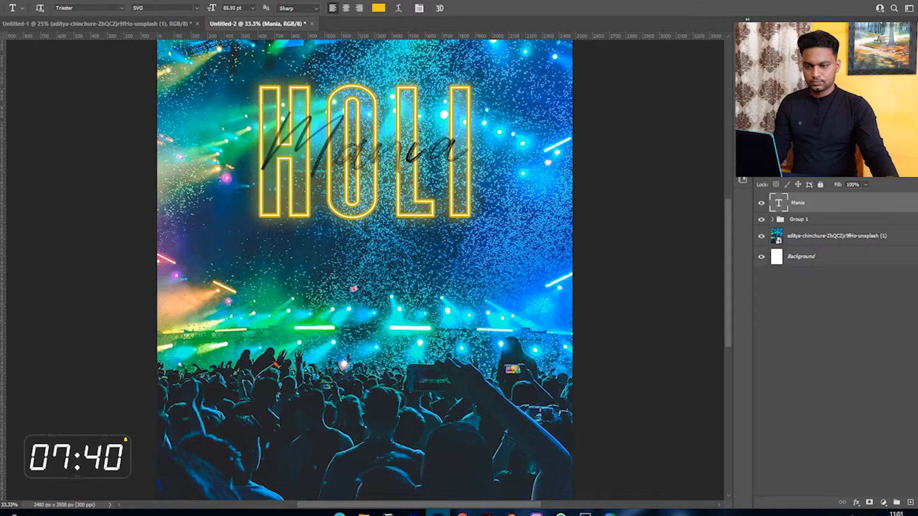
Fill a new layer with white and clip it to the Mania text
{"action": "left_click", "coordinate": [910, 502]}
{"action": "key", "text": "g"}
{"action": "left_click", "coordinate": [502, 230]}
{"action": "right_click", "coordinate": [783, 252]}
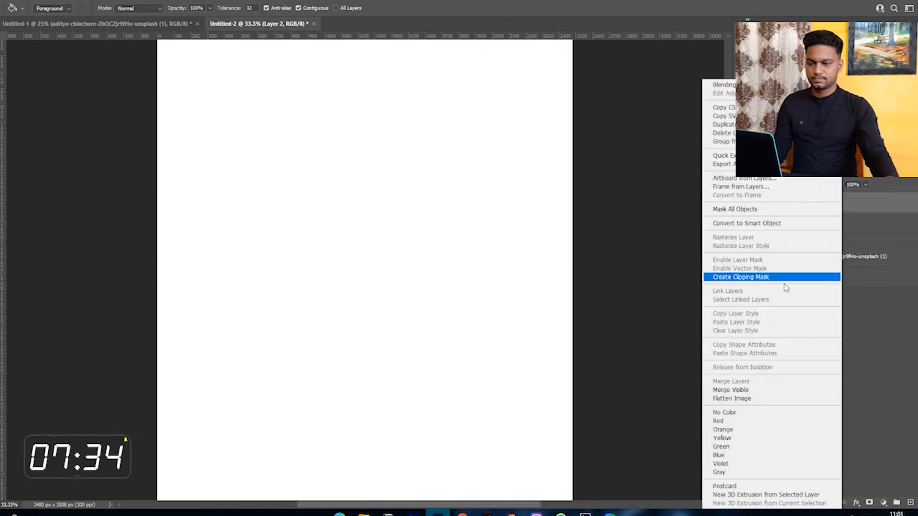
{"action": "left_click", "coordinate": [784, 273]}
{"action": "right_click", "coordinate": [813, 238]}
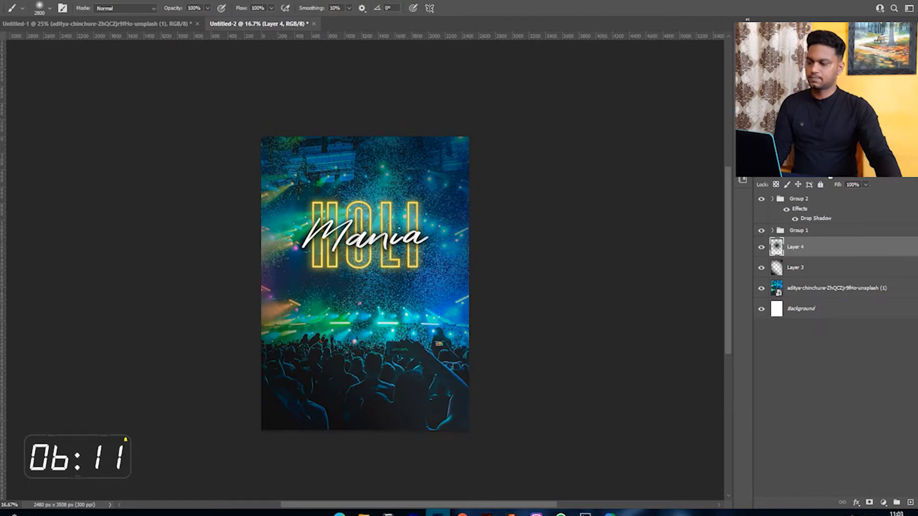
Add the two-line Helvetica heading "XYZ INSTITUTE OF BUSINESS" and "PRESENTS" at the top of the poster
{"action": "key", "text": "ctrl+plus"}
{"action": "key", "text": "t"}
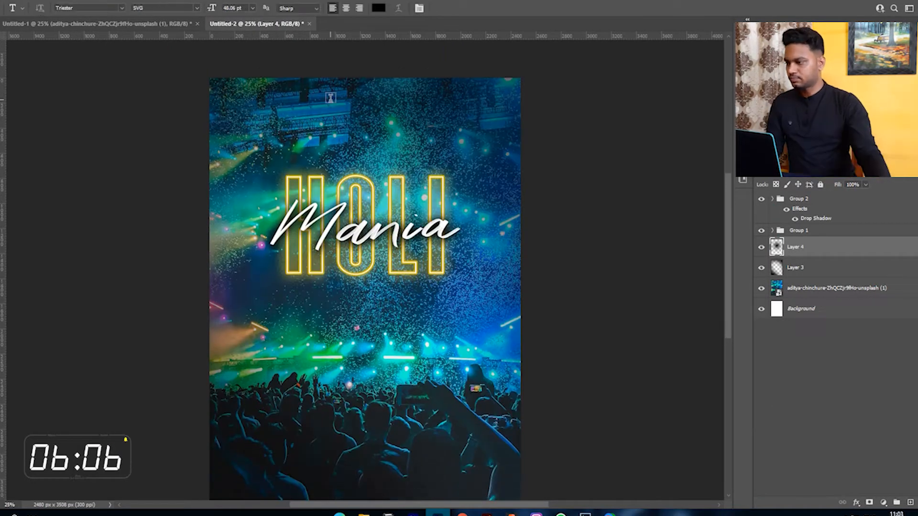
{"action": "left_click", "coordinate": [331, 100]}
{"action": "left_click", "coordinate": [74, 8]}
{"action": "type", "text": "Helvetica"}
{"action": "key", "text": "Return"}
{"action": "key", "text": "BackSpace"}
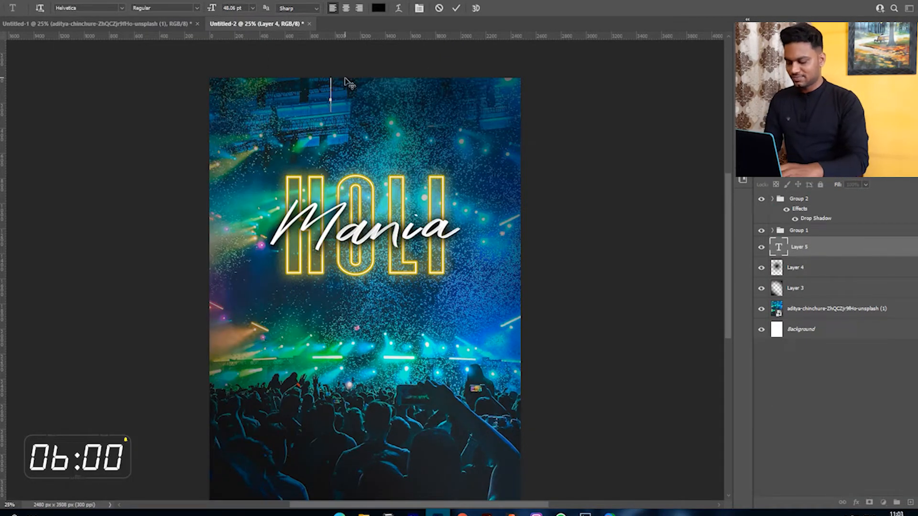
{"action": "type", "text": "XYZ INSTITUTE"}
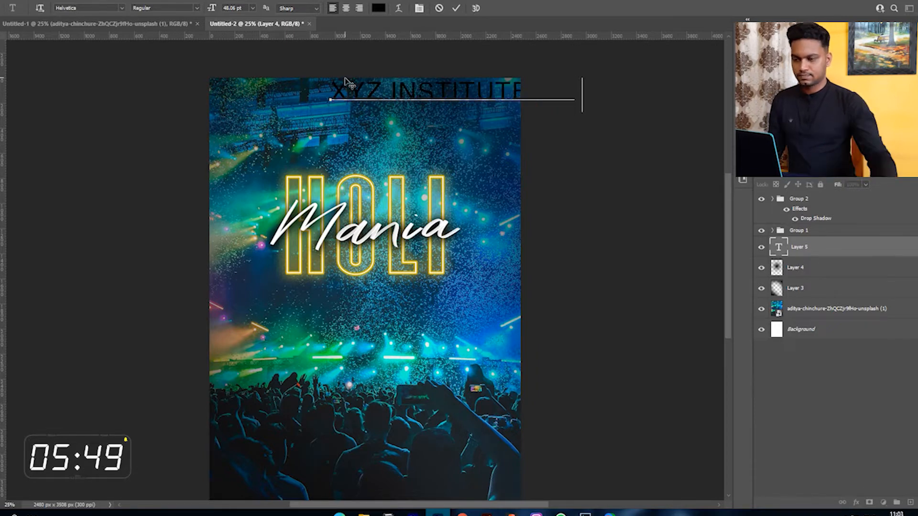
{"action": "key", "text": "Return"}
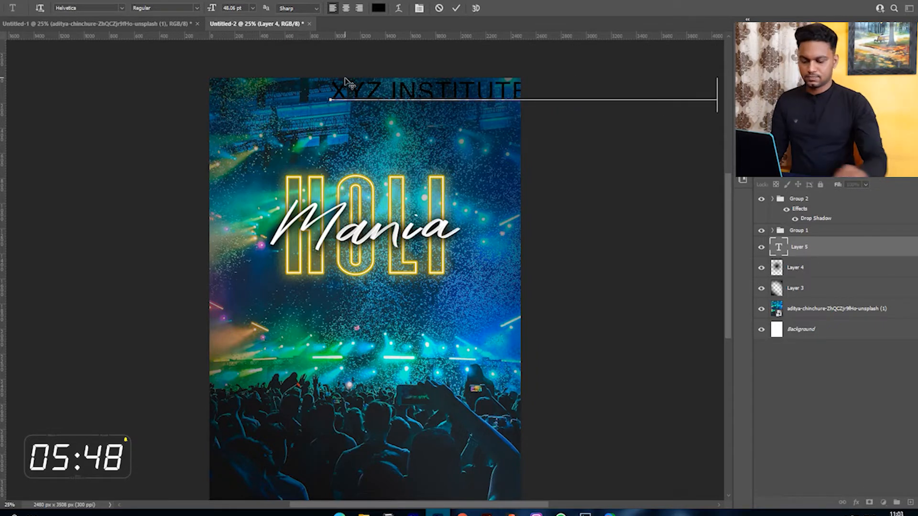
{"action": "type", "text": "PRESENTS"}
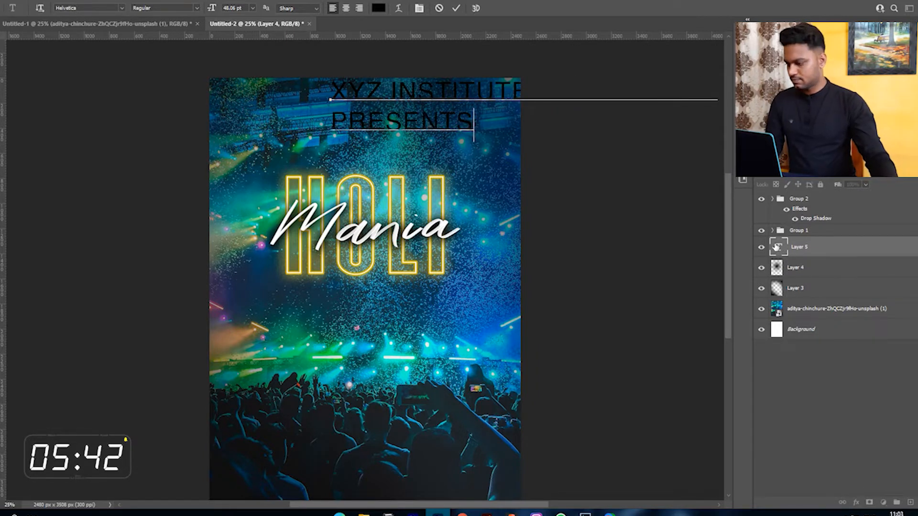
Centre-align the institute heading, colour it white and scale it down to fit the poster's width near the top
{"action": "double_click", "coordinate": [779, 249]}
{"action": "key", "text": "ctrl+shift+c"}
{"action": "left_click", "coordinate": [878, 244]}
{"action": "key", "text": "ctrl+t"}
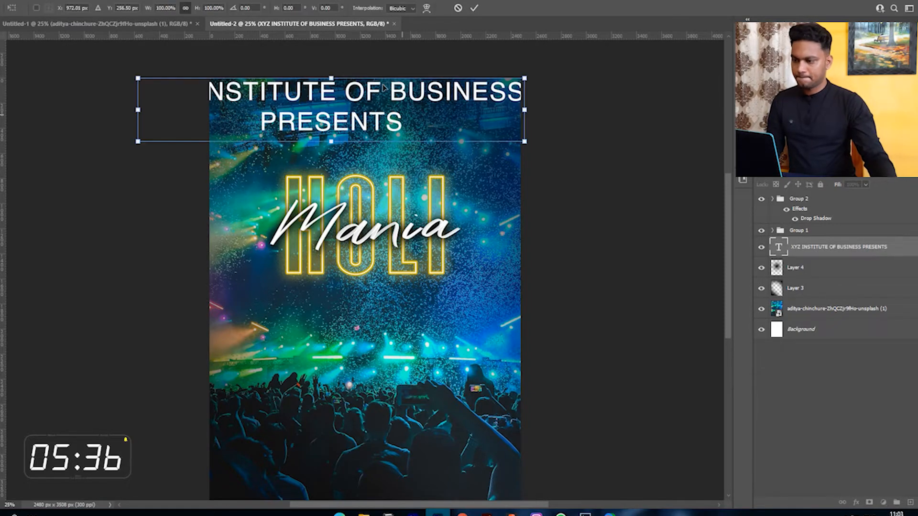
{"action": "left_click_drag", "start_coordinate": [331, 78], "coordinate": [366, 111]}
{"action": "key", "text": "Return"}
{"action": "key", "text": "ctrl+t"}
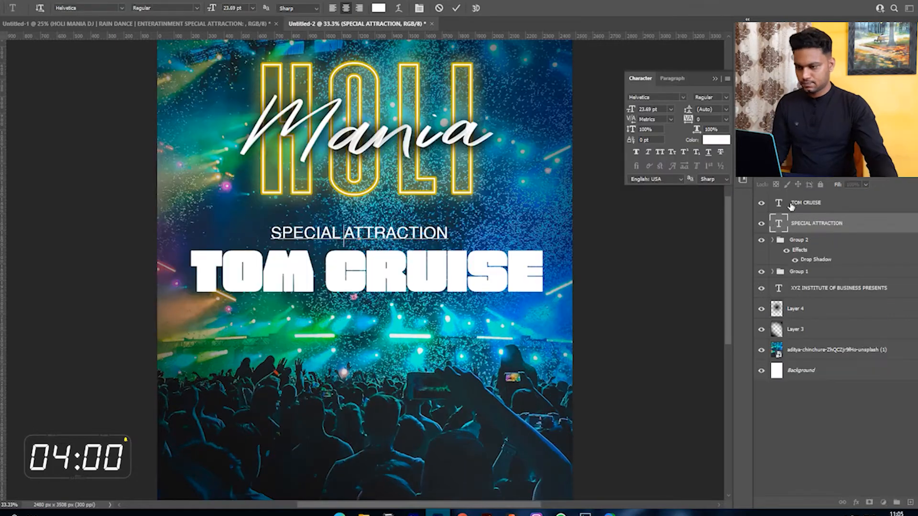
Set the SPECIAL ATTRACTION text's tracking to 100 and scale the line down just above TOM CRUISE
{"action": "double_click", "coordinate": [778, 223]}
{"action": "left_click_drag", "start_coordinate": [691, 121], "coordinate": [698, 123]}
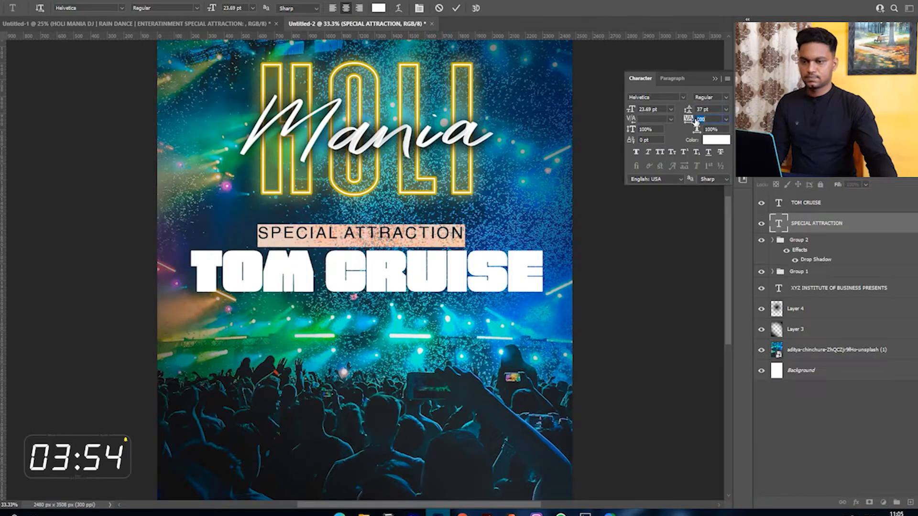
{"action": "left_click", "coordinate": [715, 79]}
{"action": "left_click", "coordinate": [833, 228]}
{"action": "key", "text": "ctrl+t"}
{"action": "left_click_drag", "start_coordinate": [361, 225], "coordinate": [375, 239]}
{"action": "key", "text": "Return"}
Apply a drop shadow to the SPECIAL ATTRACTION text
{"action": "double_click", "coordinate": [878, 223]}
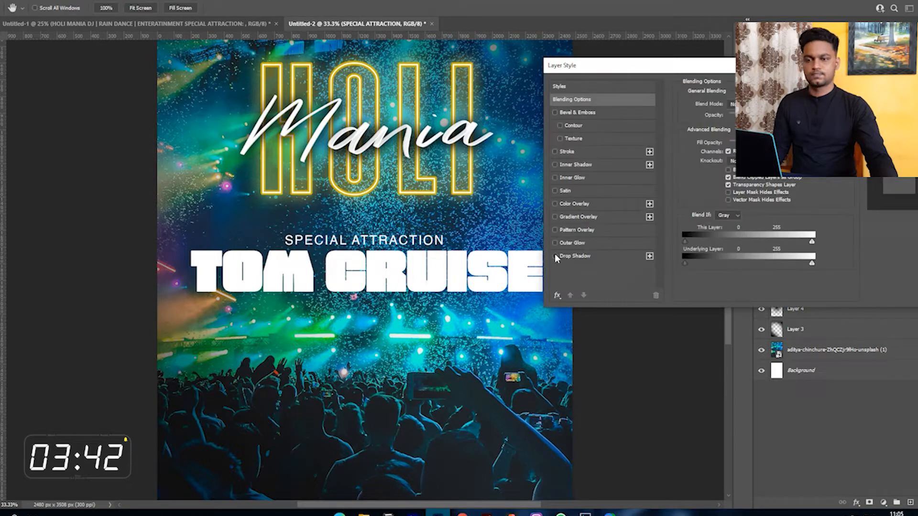
{"action": "left_click", "coordinate": [557, 256]}
{"action": "left_click", "coordinate": [881, 85]}
{"action": "key", "text": "ctrl+minus"}
{"action": "key", "text": "ctrl+minus"}
{"action": "key", "text": "ctrl+minus"}
{"action": "key", "text": "ctrl+plus"}
{"action": "key", "text": "ctrl+plus"}
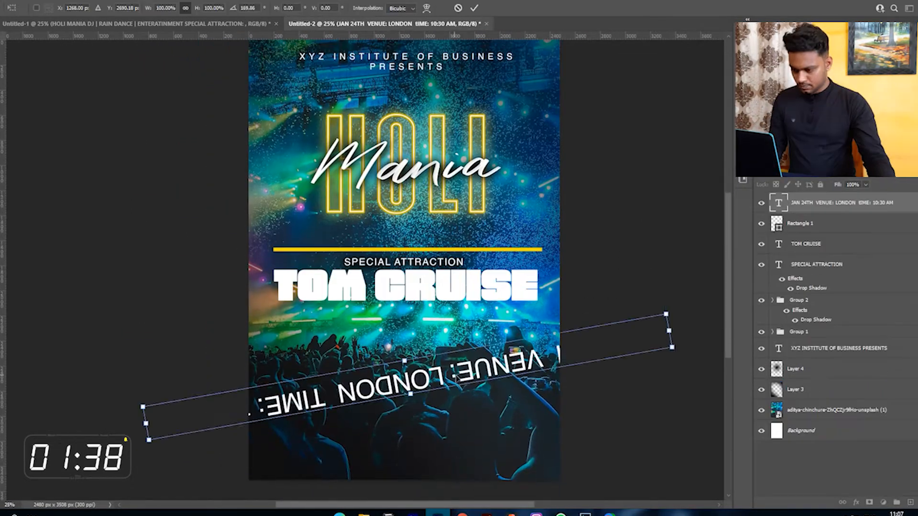
Undo the rotation of the date, venue and time line and scale it to about 51% near the poster's bottom
{"action": "key", "text": "ctrl+z"}
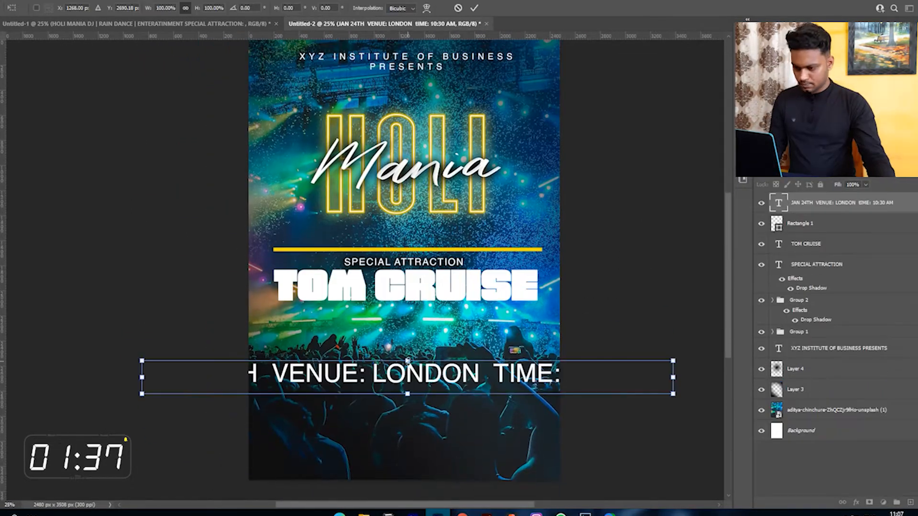
{"action": "left_click_drag", "start_coordinate": [407, 361], "coordinate": [420, 459]}
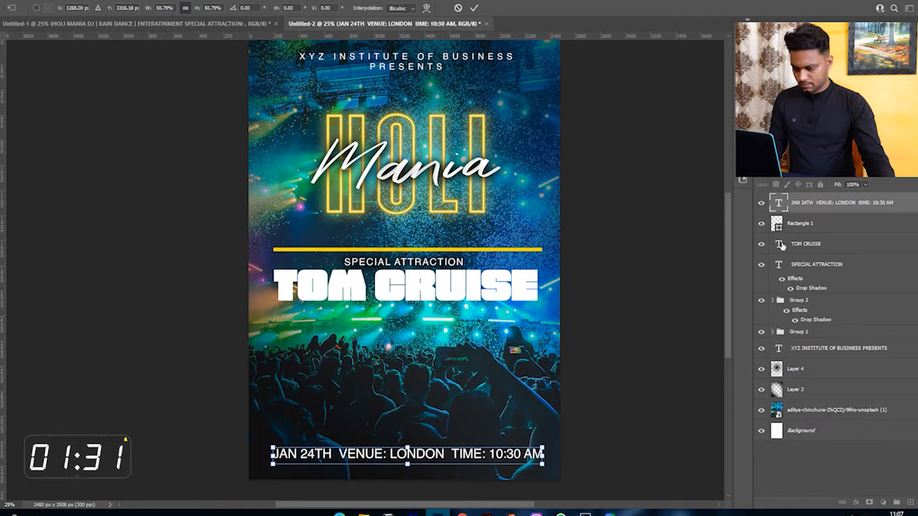
{"action": "key", "text": "Return"}
Widen the gaps between the date, venue and time in the bottom text line with extra spaces
{"action": "key", "text": "t"}
{"action": "left_click", "coordinate": [337, 453]}
{"action": "left_click", "coordinate": [456, 453]}
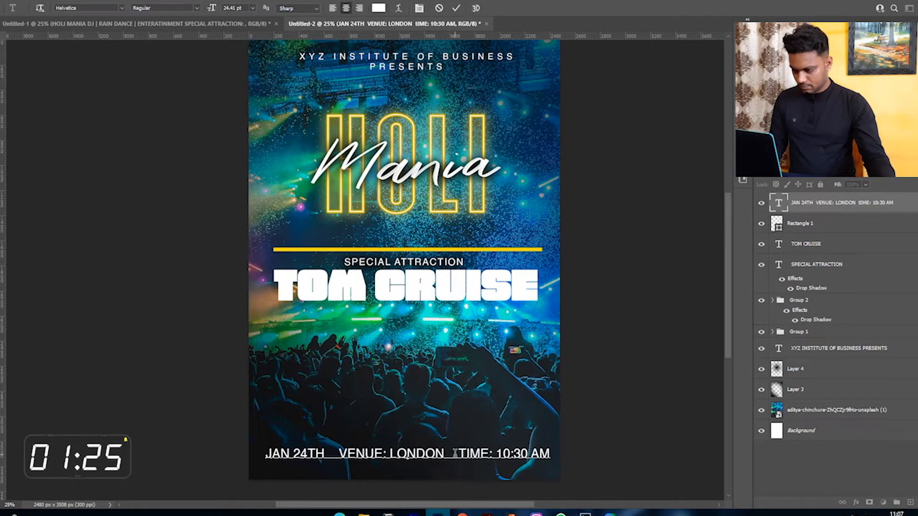
{"action": "key", "text": "ctrl+Return"}
Scale the date, venue and time line down to about 66%, centred near the poster's bottom edge
{"action": "key", "text": "ctrl+t"}
{"action": "key", "text": "ctrl+plus"}
{"action": "scroll", "coordinate": [706, 323], "scroll_direction": "down", "scroll_amount": 2}
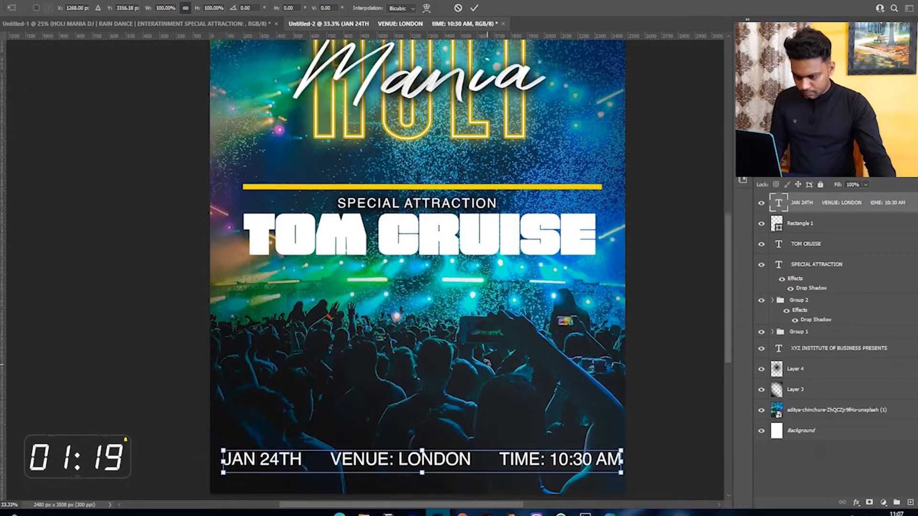
{"action": "left_click_drag", "start_coordinate": [622, 397], "coordinate": [603, 397]}
{"action": "left_click_drag", "start_coordinate": [223, 397], "coordinate": [238, 396]}
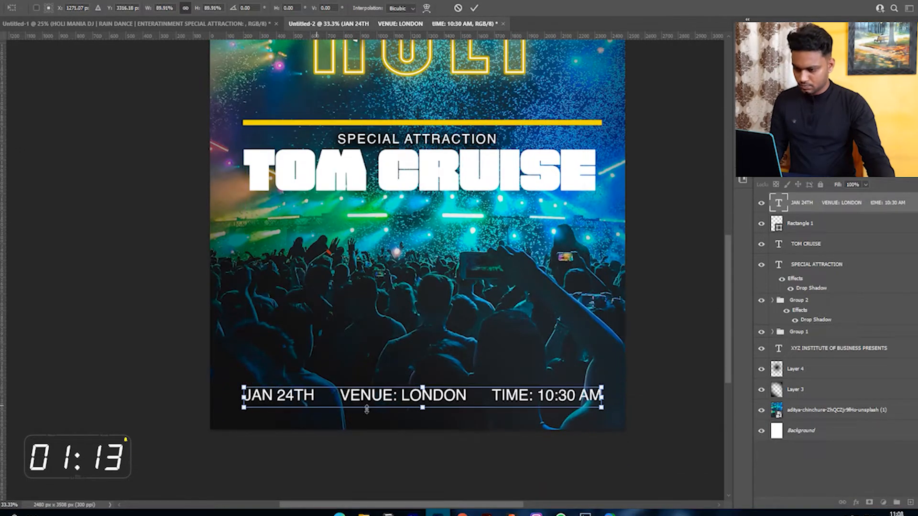
{"action": "left_click_drag", "start_coordinate": [418, 387], "coordinate": [421, 389]}
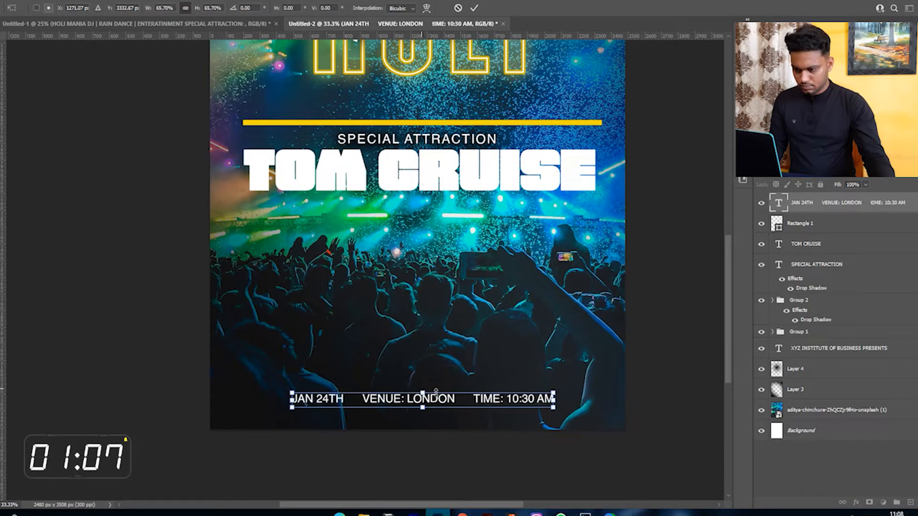
{"action": "key", "text": "Return"}
Add more space between the date, venue and time so the smaller line spreads wider
{"action": "key", "text": "t"}
{"action": "left_click", "coordinate": [344, 398]}
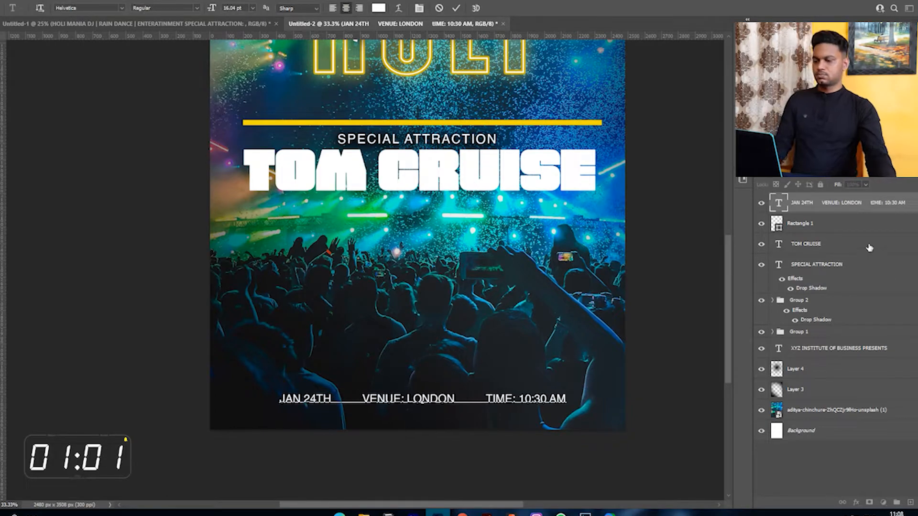
{"action": "left_click", "coordinate": [865, 203]}
Review the whole poster's layout and the balance between title, guest name and event details
{"action": "scroll", "coordinate": [584, 381], "scroll_direction": "up", "scroll_amount": 3}
{"action": "scroll", "coordinate": [584, 382], "scroll_direction": "down", "scroll_amount": 1}
{"action": "key", "text": "ctrl+minus"}
{"action": "key", "text": "ctrl+minus"}
{"action": "key", "text": "ctrl+plus"}
{"action": "key", "text": "ctrl+minus"}
{"action": "scroll", "coordinate": [436, 340], "scroll_direction": "up", "scroll_amount": 6}
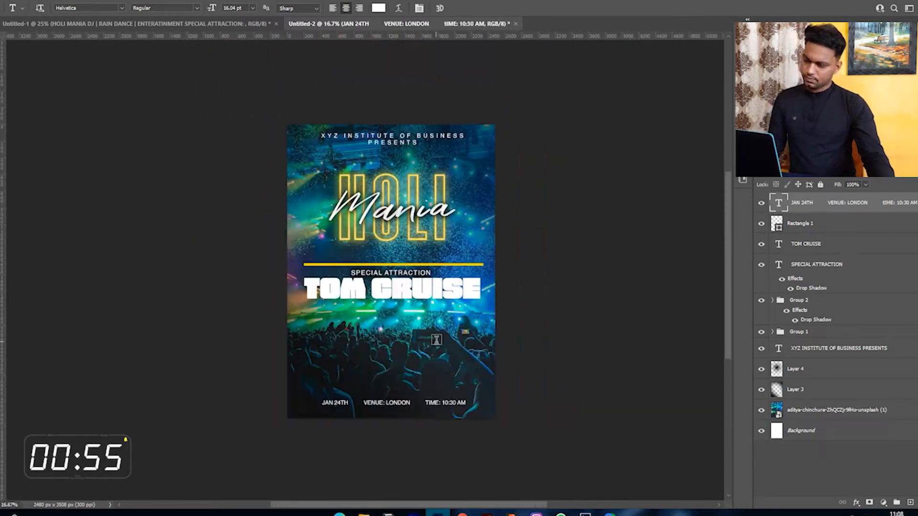
{"action": "scroll", "coordinate": [436, 340], "scroll_direction": "down", "scroll_amount": 1}
{"action": "scroll", "coordinate": [436, 340], "scroll_direction": "up", "scroll_amount": 1}
{"action": "key", "text": "ctrl+plus"}
{"action": "key", "text": "ctrl+minus"}
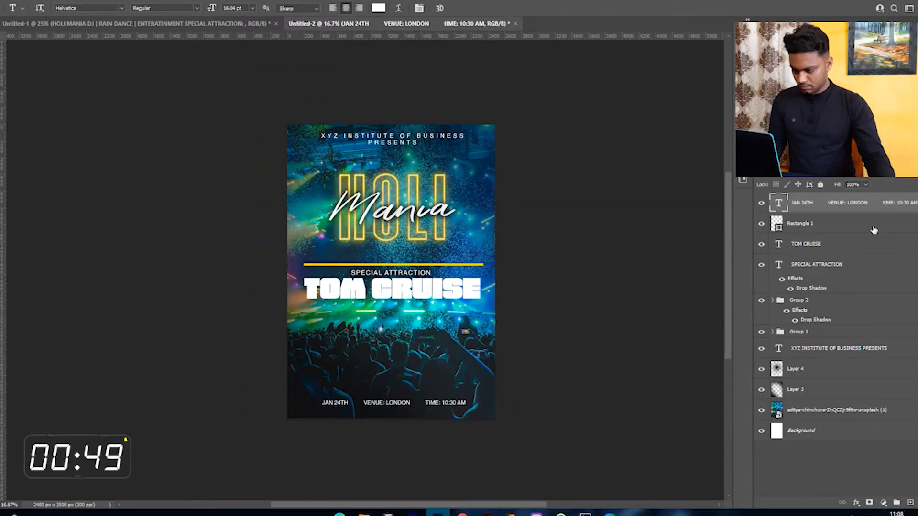
Move the date, venue and time line up over the crowd, away from the poster's bottom edge
{"action": "key", "text": "ctrl+t"}
{"action": "left_click_drag", "start_coordinate": [424, 405], "coordinate": [424, 370]}
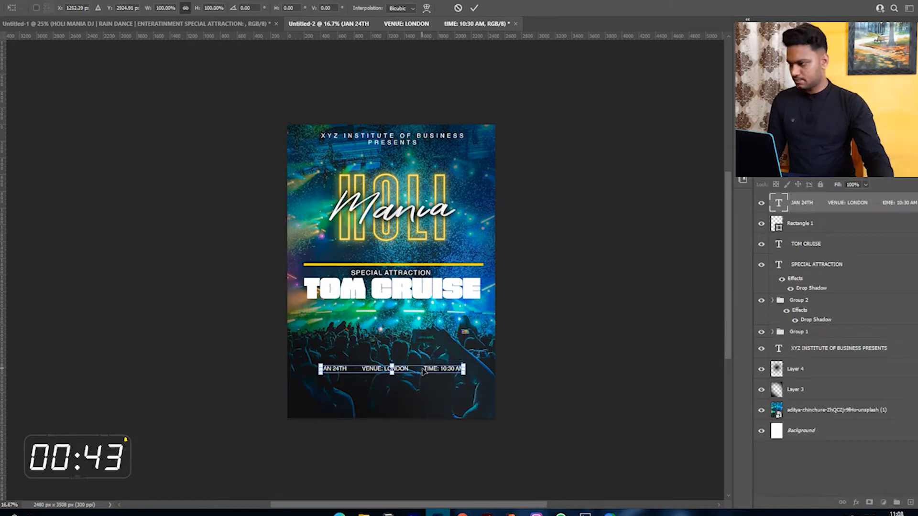
{"action": "key", "text": "Return"}
Crop the poster's bottom to just below the date, venue and time line, about 2480 × 3076 px overall
{"action": "key", "text": "c"}
{"action": "left_click_drag", "start_coordinate": [400, 418], "coordinate": [401, 400]}
{"action": "left_click_drag", "start_coordinate": [400, 397], "coordinate": [401, 388]}
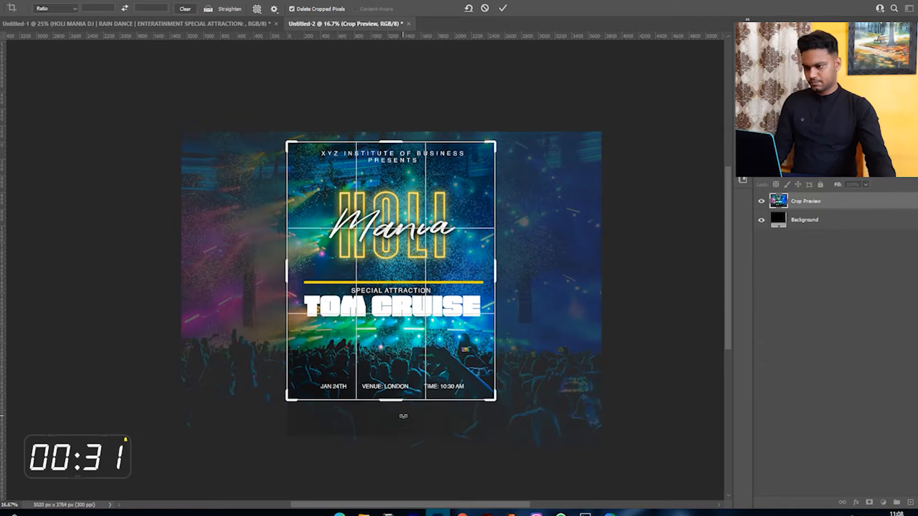
{"action": "key", "text": "Escape"}
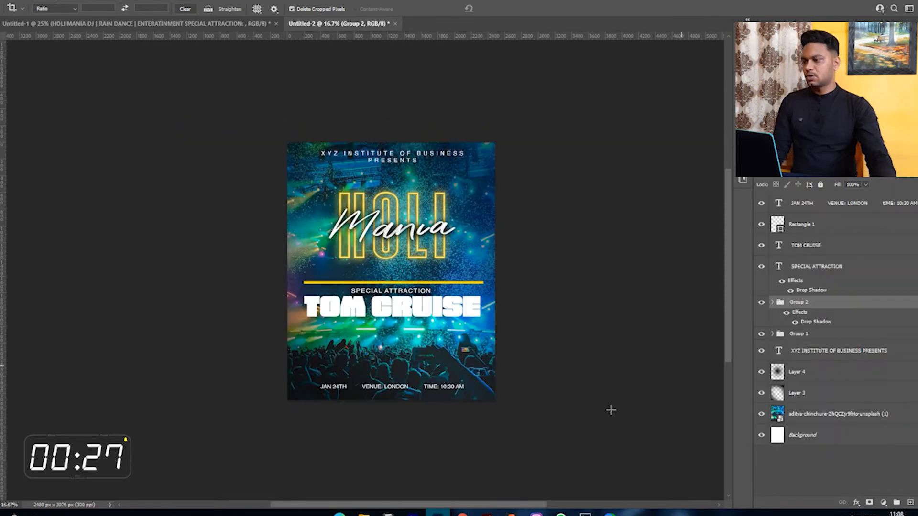
Check the remaining time on the browser's countdown timer and review the whole poster in Photoshop
{"action": "left_click", "coordinate": [462, 514]}
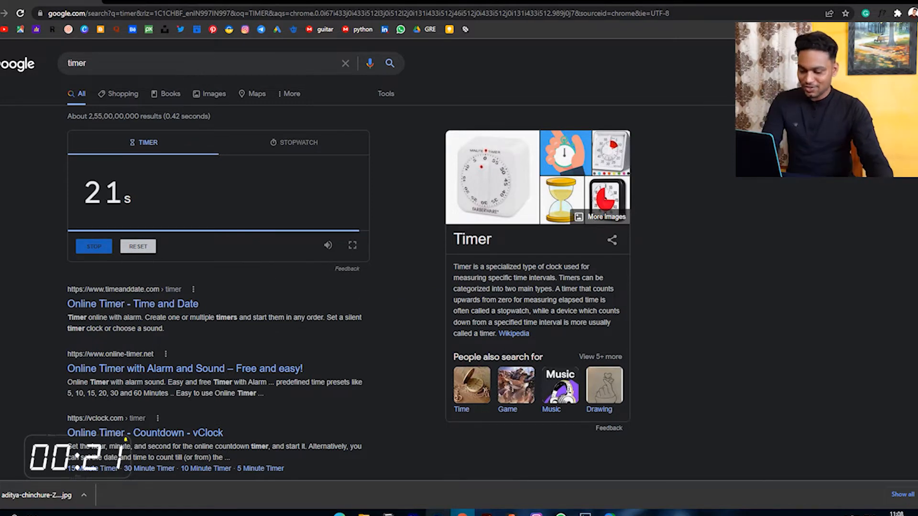
{"action": "left_click", "coordinate": [437, 513]}
{"action": "key", "text": "ctrl+plus"}
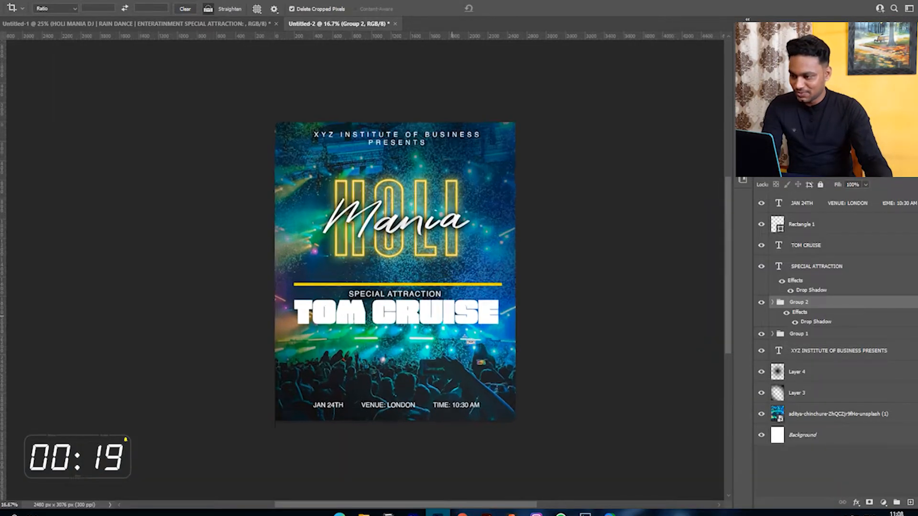
{"action": "key", "text": "ctrl+minus"}
{"action": "key", "text": "ctrl+plus"}
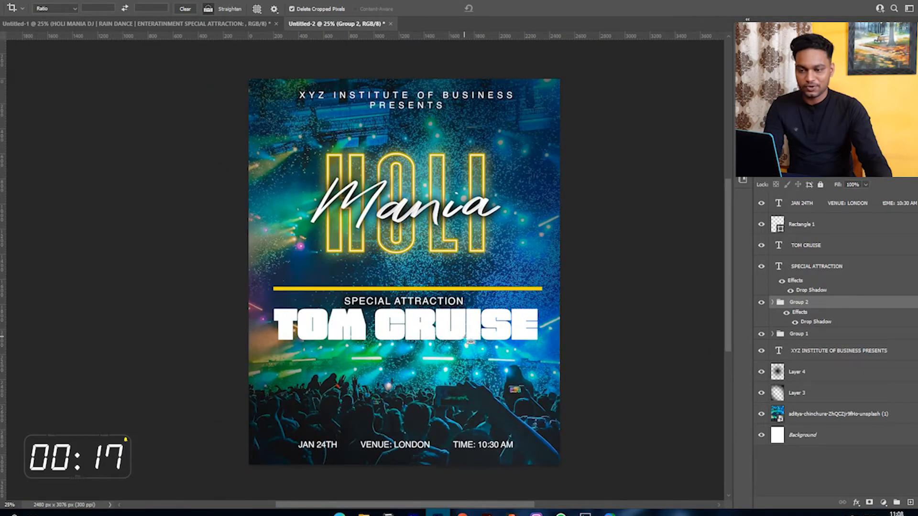
{"action": "key", "text": "ctrl+plus"}
{"action": "key", "text": "ctrl+minus"}
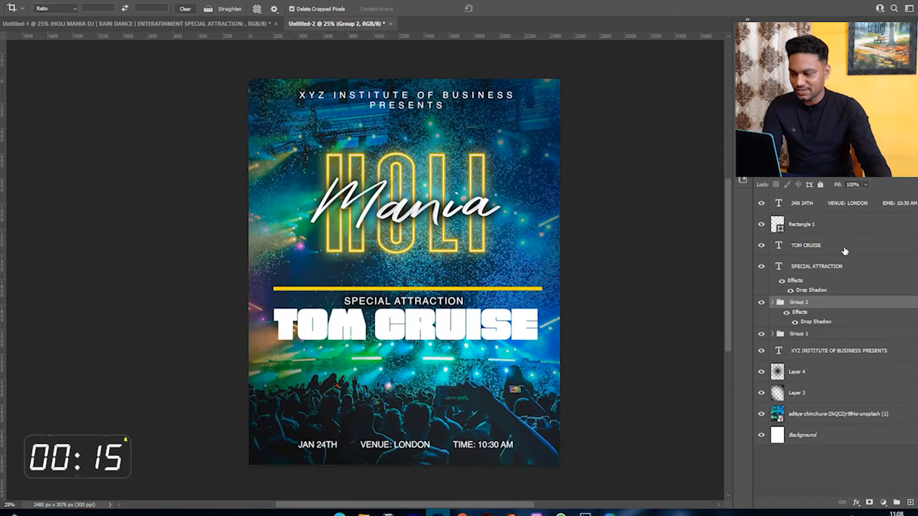
Add a drop shadow to the TOM CRUISE text layer
{"action": "left_click", "coordinate": [911, 246]}
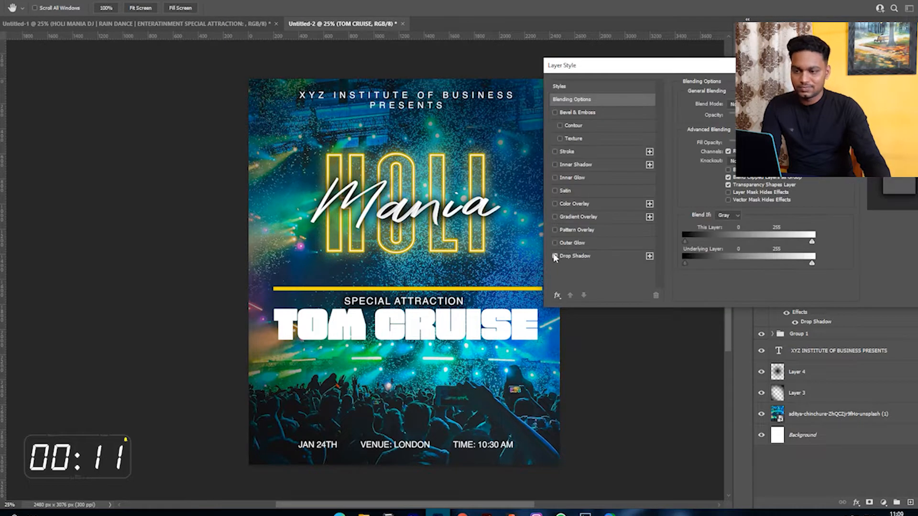
{"action": "left_click", "coordinate": [555, 256]}
{"action": "key", "text": "Return"}
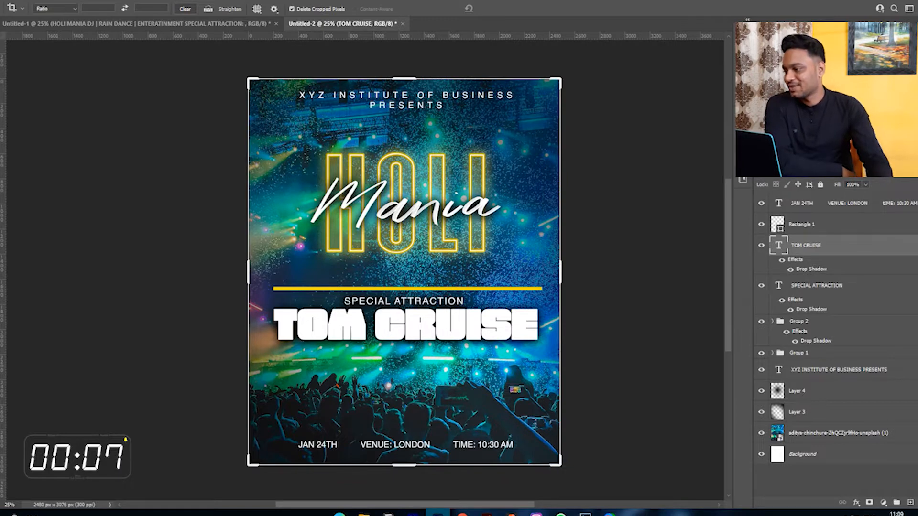
{"action": "key", "text": "v"}
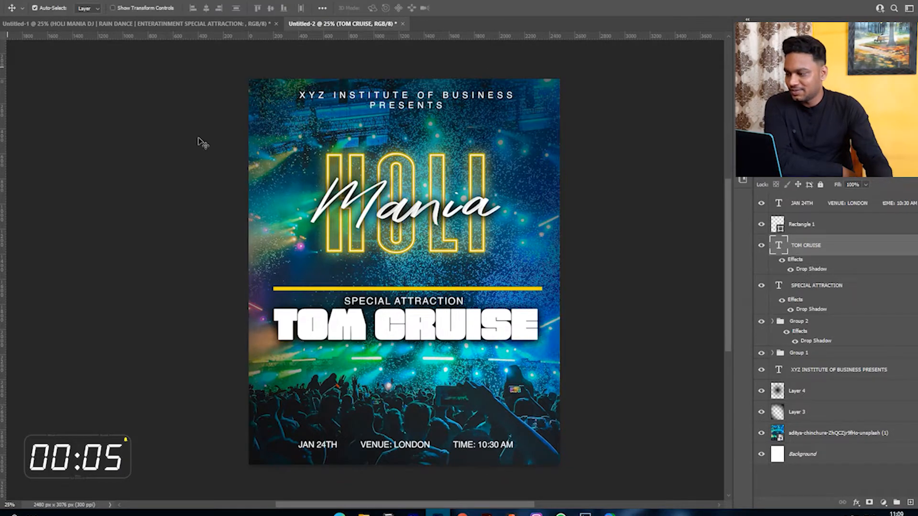
Check the browser's countdown timer again and look over the poster in Photoshop from header to event details
{"action": "key", "text": "alt+Tab"}
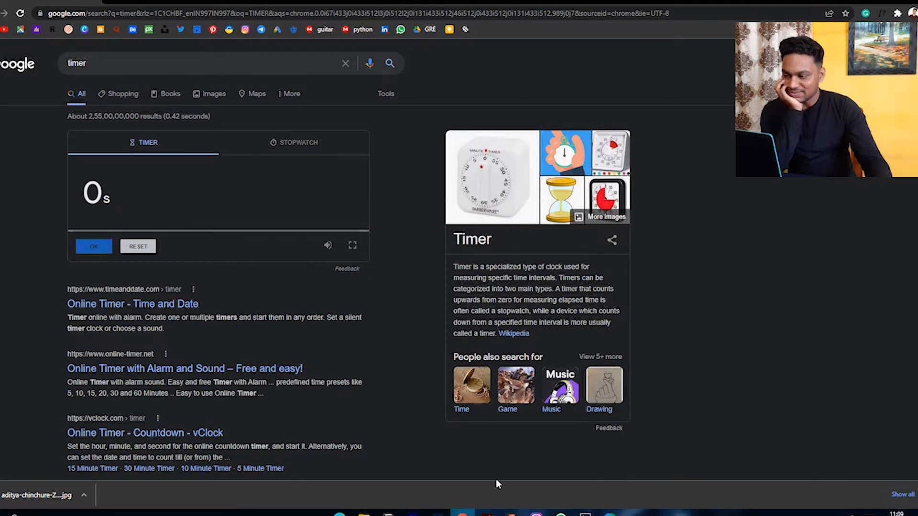
{"action": "left_click", "coordinate": [437, 513]}
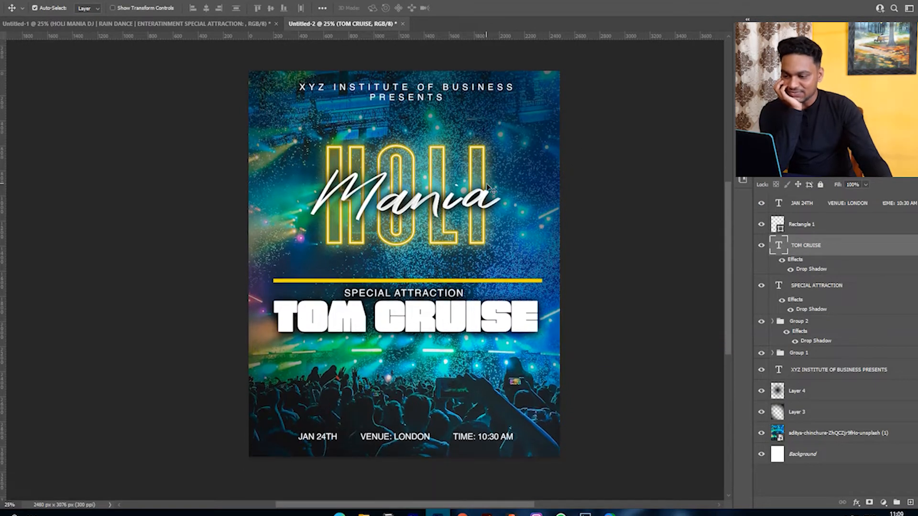
{"action": "scroll", "coordinate": [467, 169], "scroll_direction": "down", "scroll_amount": 3}
{"action": "scroll", "coordinate": [467, 169], "scroll_direction": "up", "scroll_amount": 2}
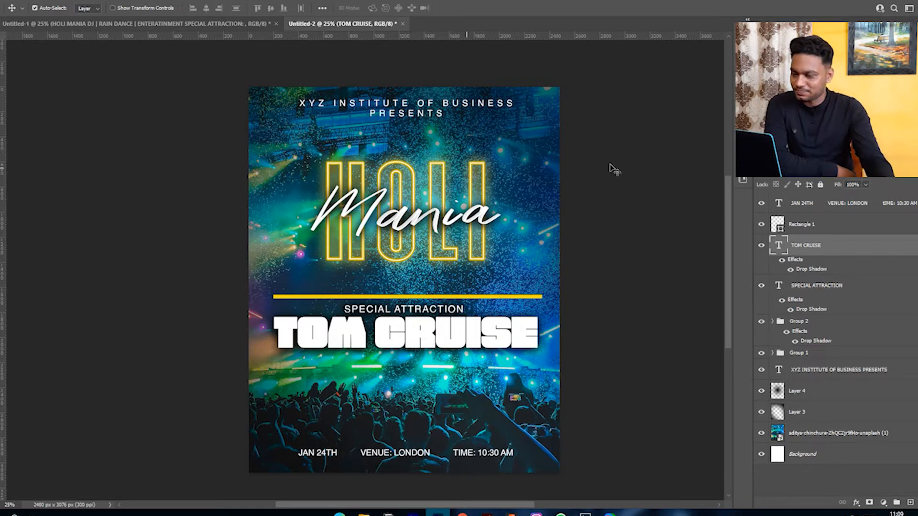
{"action": "scroll", "coordinate": [453, 350], "scroll_direction": "up", "scroll_amount": 1}
{"action": "scroll", "coordinate": [397, 280], "scroll_direction": "down", "scroll_amount": 3}
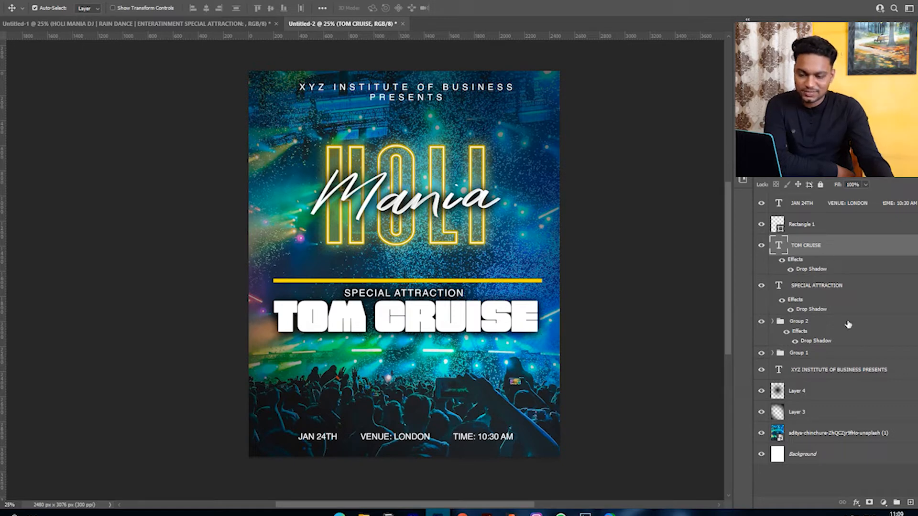
Add a new empty layer directly above Layer 4 for brush shading behind the title
{"action": "left_click", "coordinate": [823, 393]}
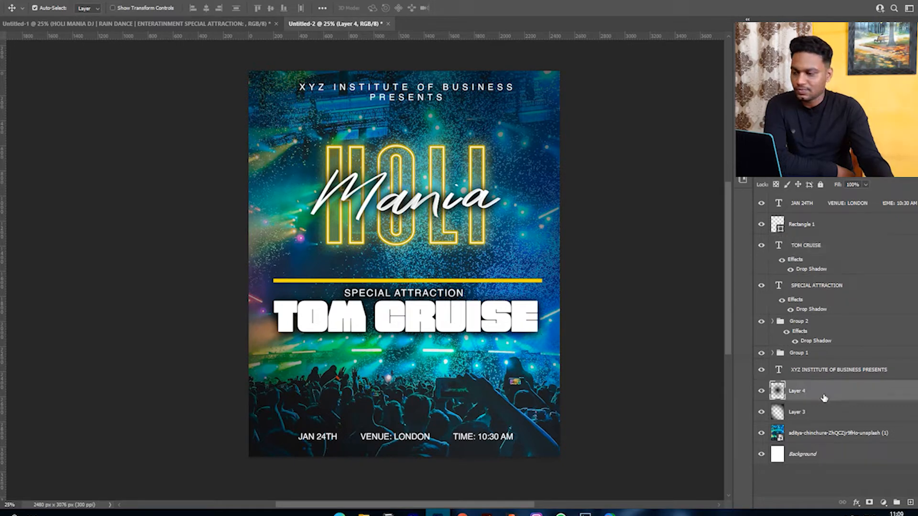
{"action": "left_click", "coordinate": [909, 503]}
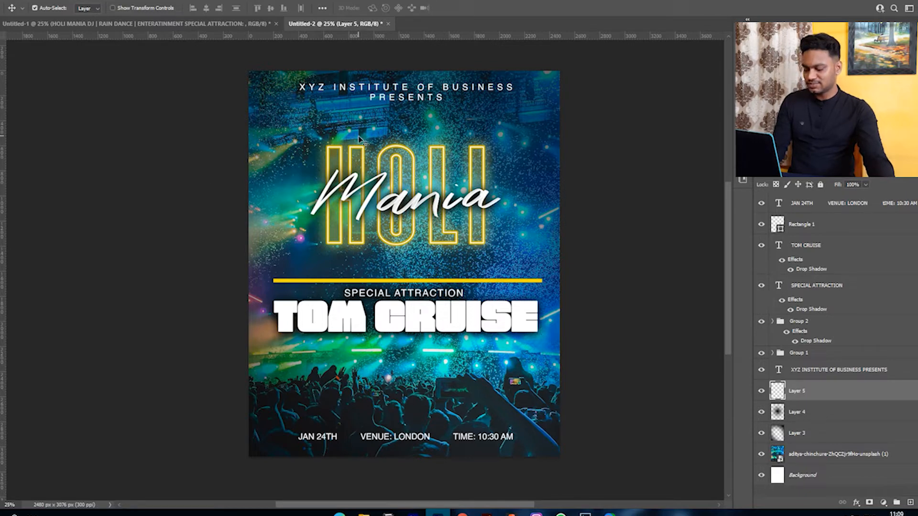
{"action": "key", "text": "b"}
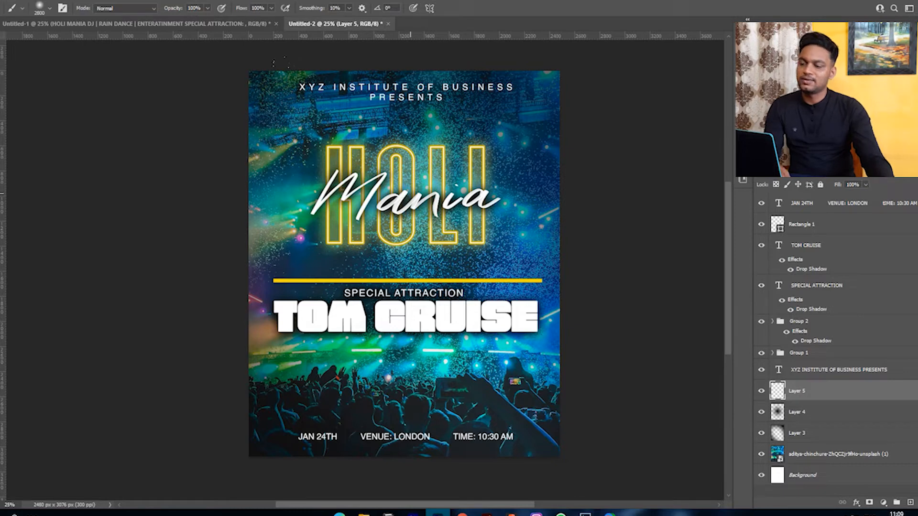
{"action": "left_click_drag", "start_coordinate": [386, 201], "coordinate": [409, 195]}
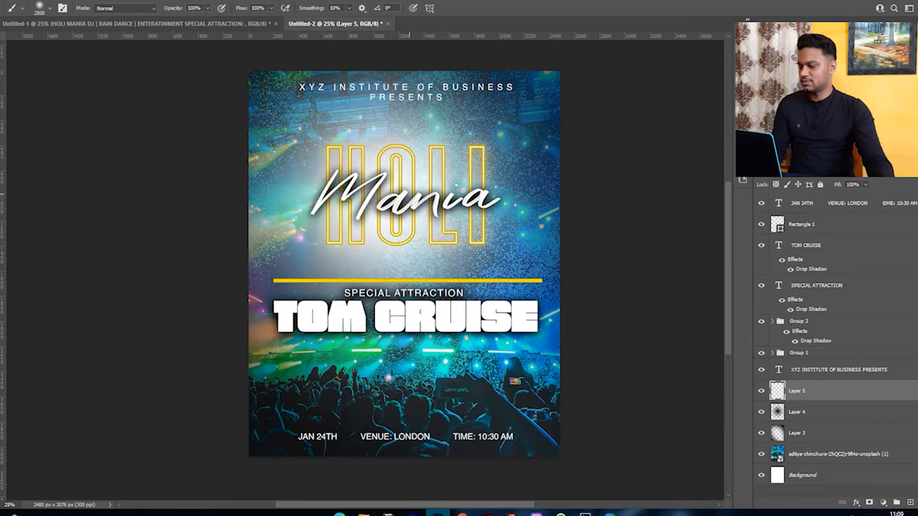
{"action": "key", "text": "ctrl+z"}
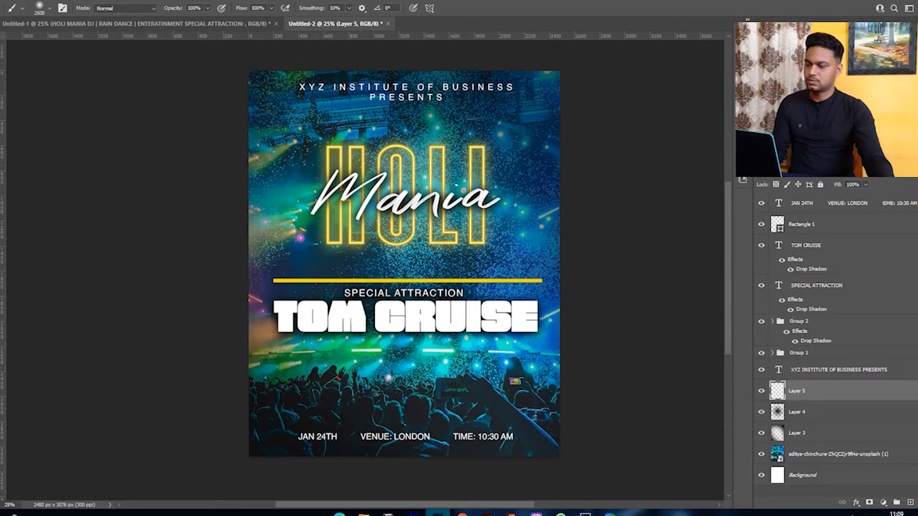
{"action": "left_click_drag", "start_coordinate": [377, 177], "coordinate": [392, 196]}
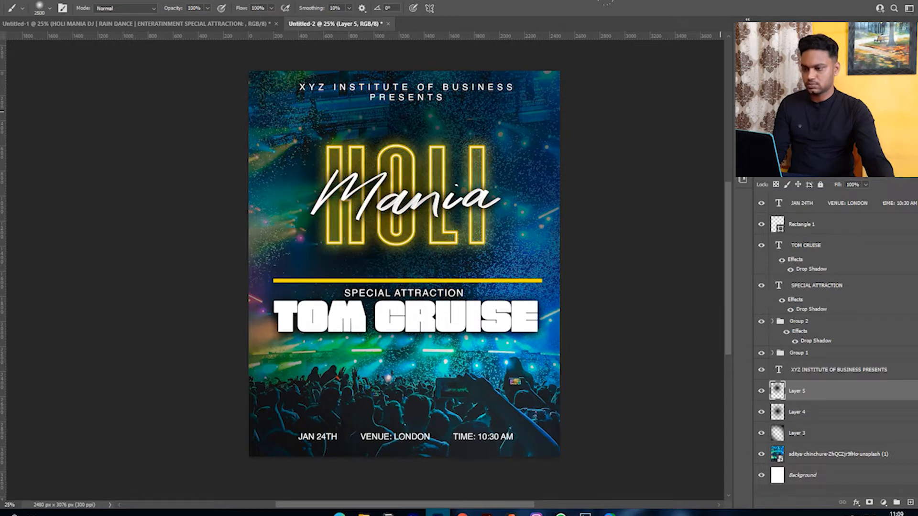
{"action": "key", "text": "ctrl+z"}
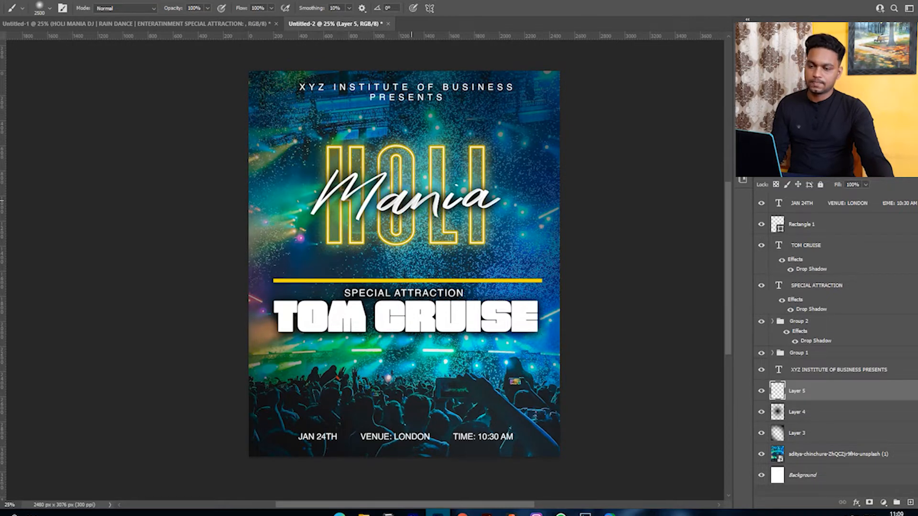
Darken the area behind the HOLI Mania title with one soft 2500 px black brush dab and lower the layer's opacity
{"action": "left_click", "coordinate": [411, 201]}
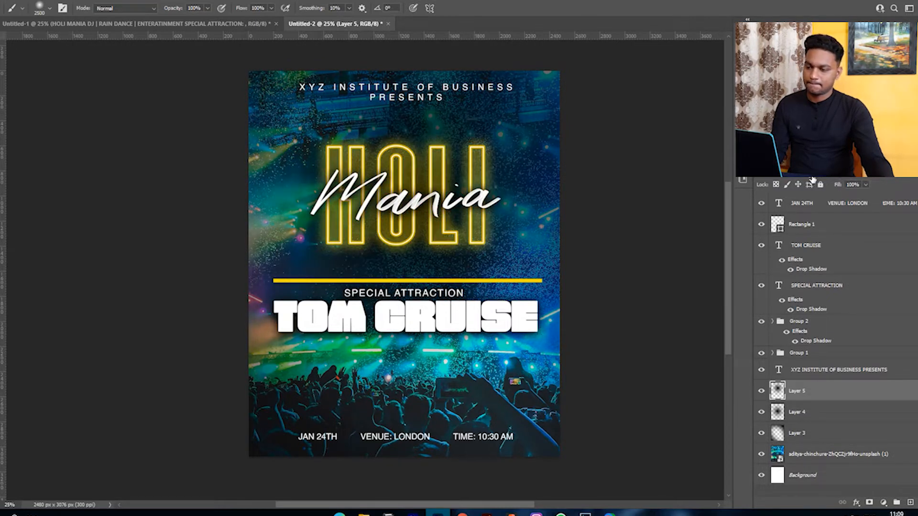
{"action": "key", "text": "ctrl+z"}
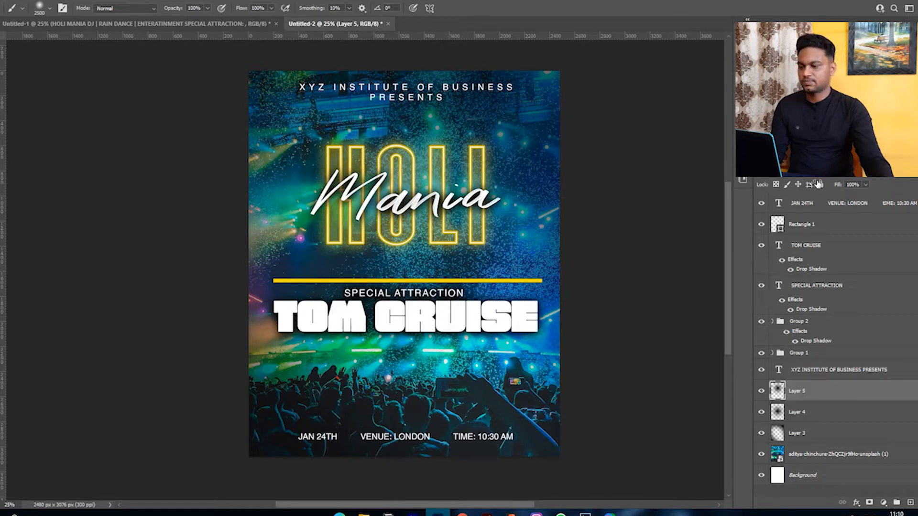
{"action": "left_click_drag", "start_coordinate": [829, 183], "coordinate": [832, 183]}
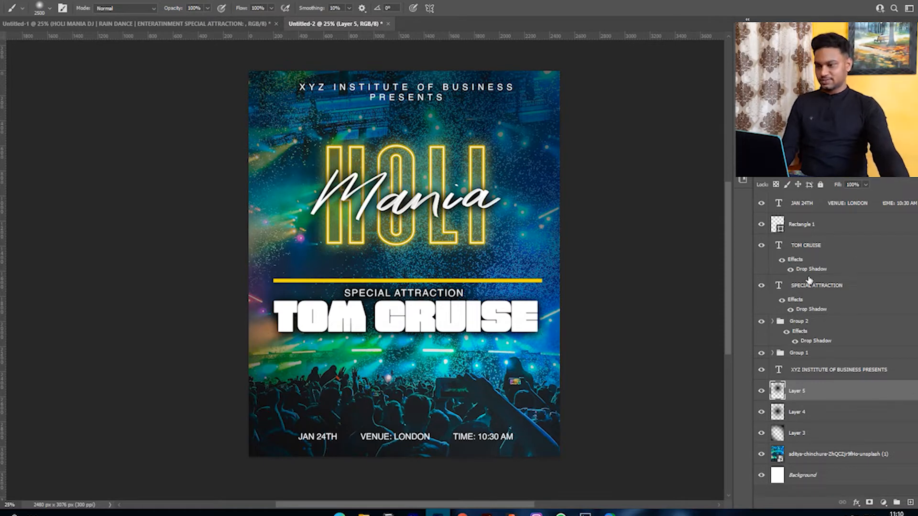
{"action": "scroll", "coordinate": [404, 268], "scroll_direction": "down", "scroll_amount": 2}
{"action": "scroll", "coordinate": [404, 268], "scroll_direction": "up", "scroll_amount": 5}
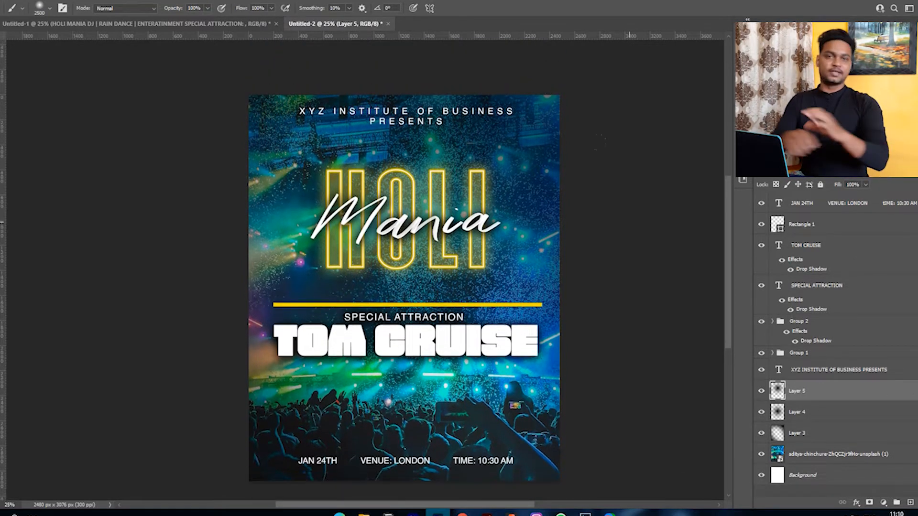
{"action": "scroll", "coordinate": [403, 268], "scroll_direction": "down", "scroll_amount": 1}
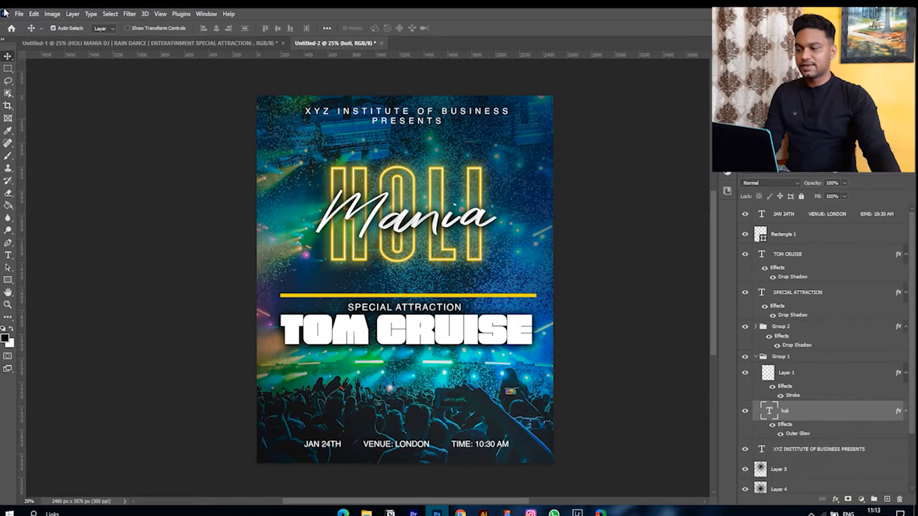
Create a new portrait A4 document, 210 × 297 mm at 300 pixels/inch, in RGB Color with a white background
{"action": "left_click", "coordinate": [19, 14]}
{"action": "left_click", "coordinate": [100, 12]}
{"action": "left_click", "coordinate": [102, 13]}
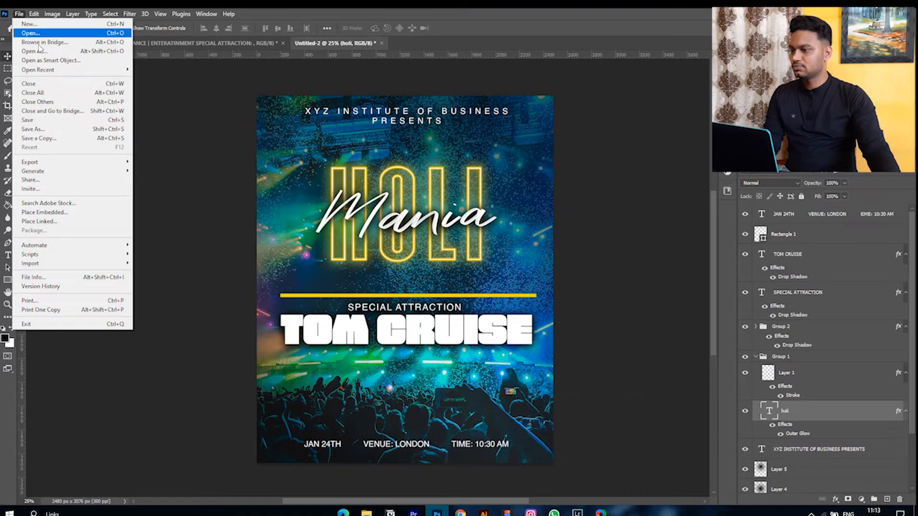
{"action": "left_click", "coordinate": [29, 23]}
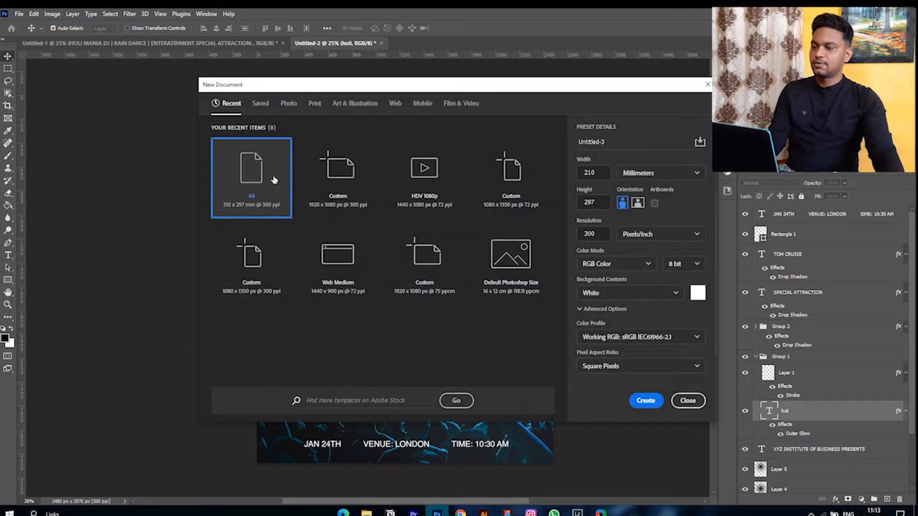
{"action": "left_click", "coordinate": [650, 402]}
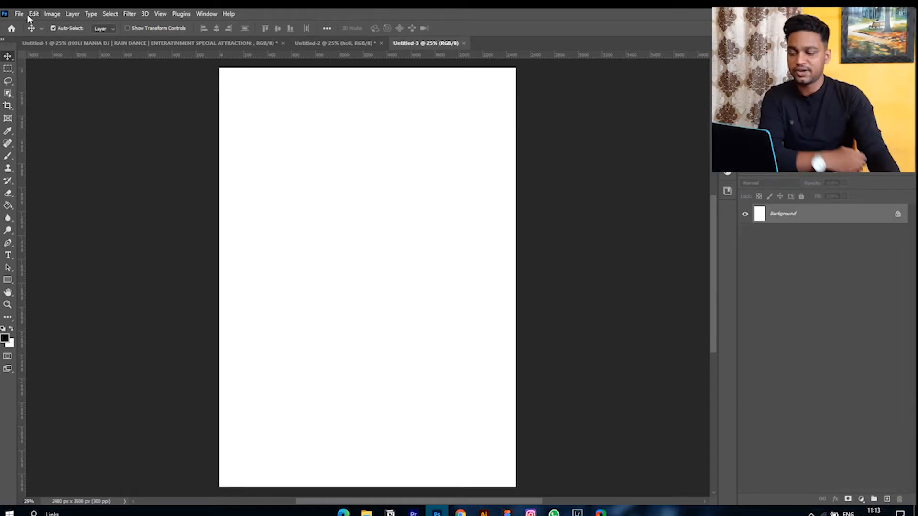
Copy the concert crowd photo layer from Untitled-1 into the new blank A4 document
{"action": "left_click", "coordinate": [90, 44]}
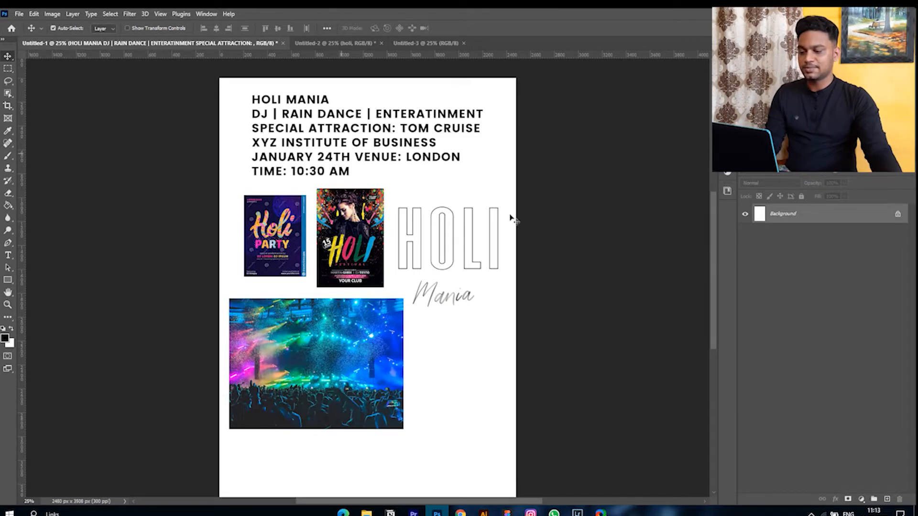
{"action": "left_click", "coordinate": [429, 359]}
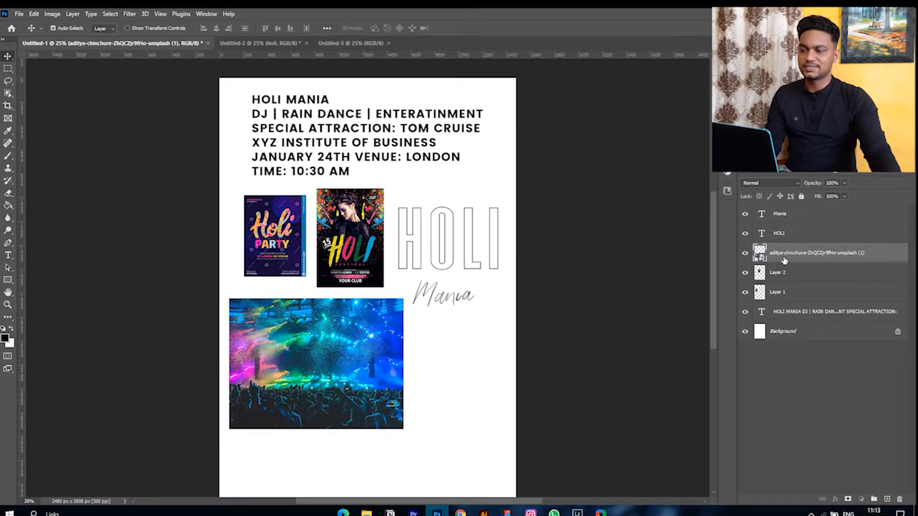
{"action": "left_click_drag", "start_coordinate": [785, 261], "coordinate": [399, 246]}
{"action": "key", "text": "ctrl+minus"}
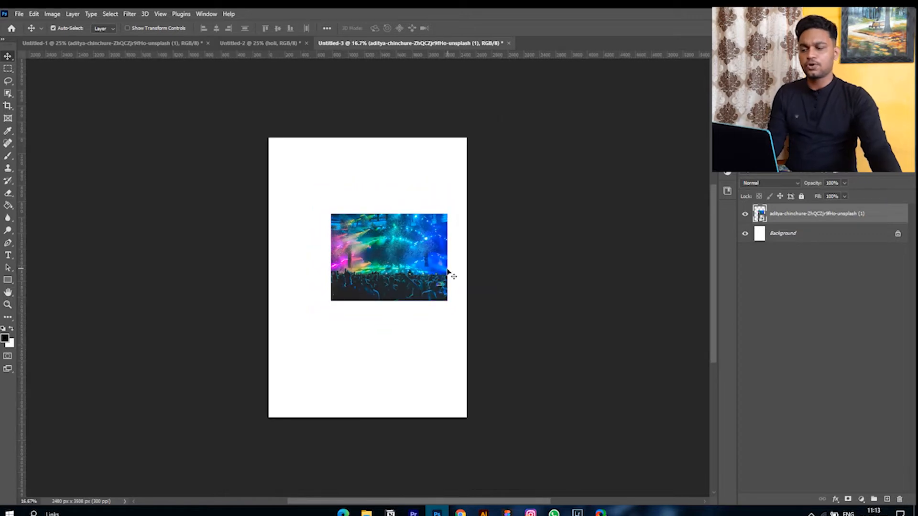
Scale the concert photo to about 30% and centre it on the page at X 1240 px, Y 1754 px to cover the canvas
{"action": "key", "text": "ctrl+t"}
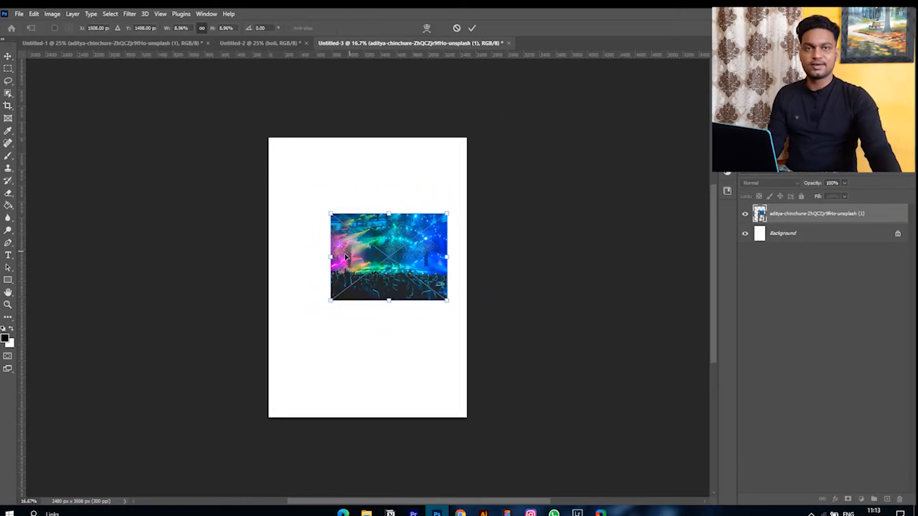
{"action": "left_click_drag", "start_coordinate": [331, 257], "coordinate": [183, 256]}
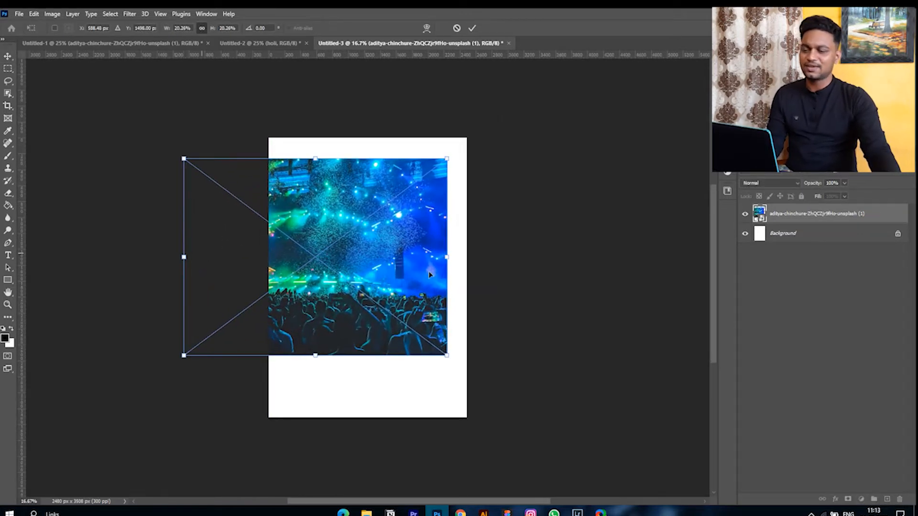
{"action": "left_click_drag", "start_coordinate": [464, 250], "coordinate": [553, 249]}
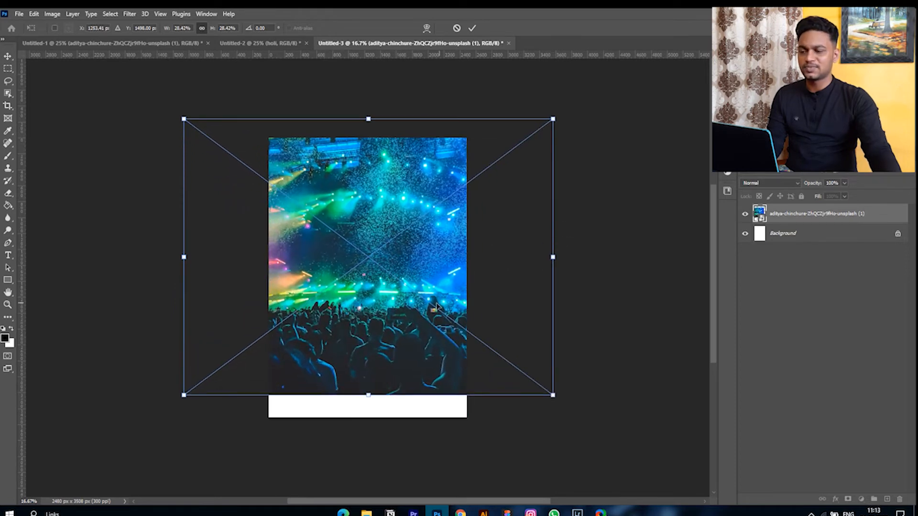
{"action": "left_click_drag", "start_coordinate": [435, 304], "coordinate": [436, 338]}
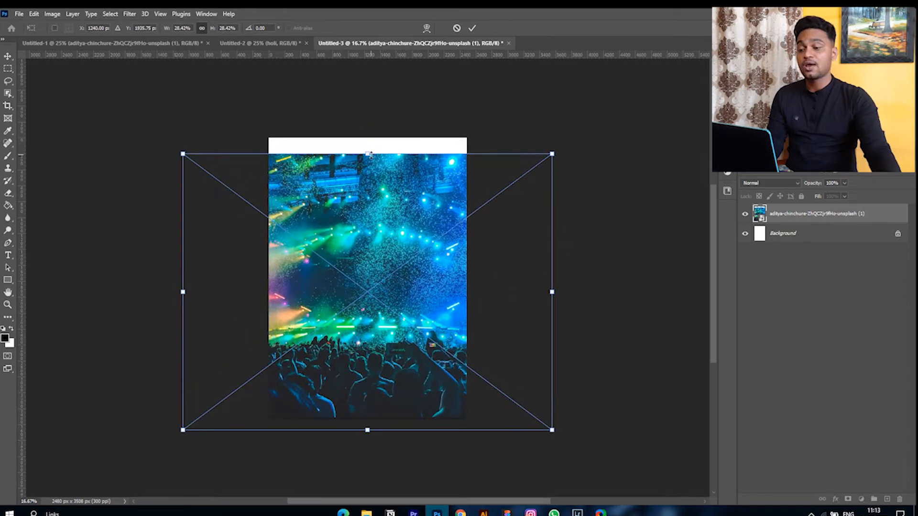
{"action": "mouse_move", "coordinate": [370, 154]}
{"action": "left_mouse_down"}
{"action": "mouse_move", "coordinate": [369, 127]}
{"action": "mouse_move", "coordinate": [368, 137]}
{"action": "left_mouse_up"}
{"action": "left_click_drag", "start_coordinate": [413, 296], "coordinate": [412, 289]}
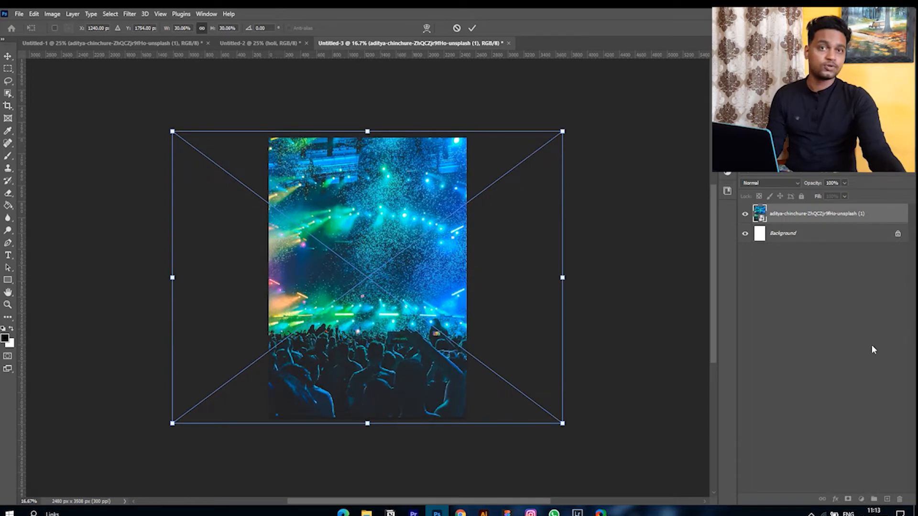
{"action": "key", "text": "Return"}
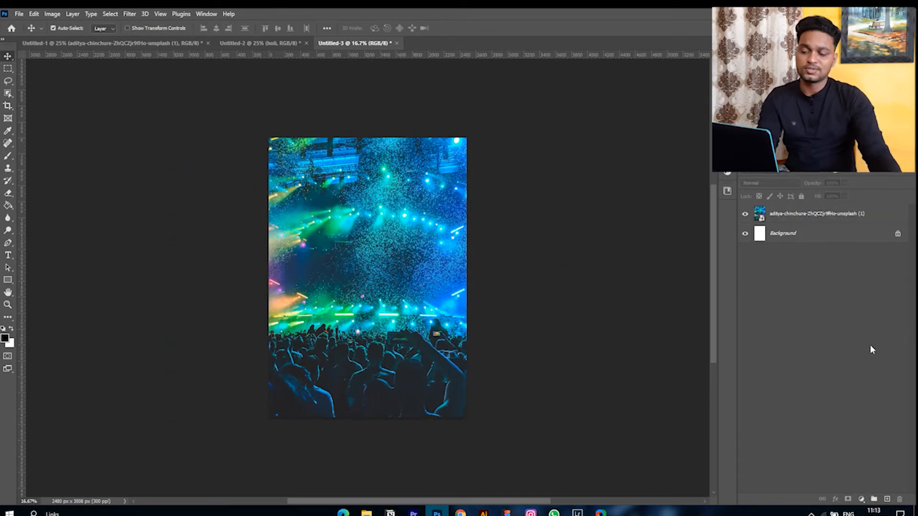
{"action": "key", "text": "ctrl+plus"}
{"action": "key", "text": "ctrl+minus"}
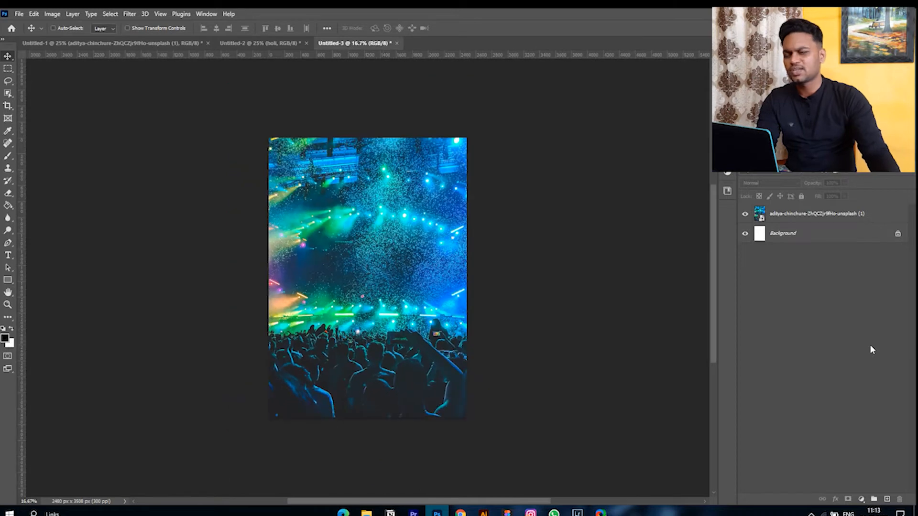
{"action": "key", "text": "ctrl+plus"}
{"action": "key", "text": "ctrl+minus"}
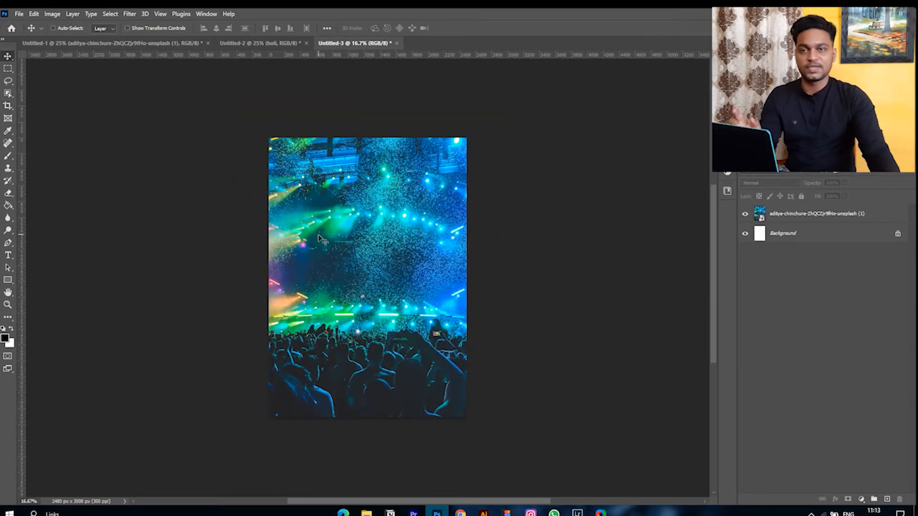
{"action": "key", "text": "ctrl+plus"}
{"action": "key", "text": "ctrl+minus"}
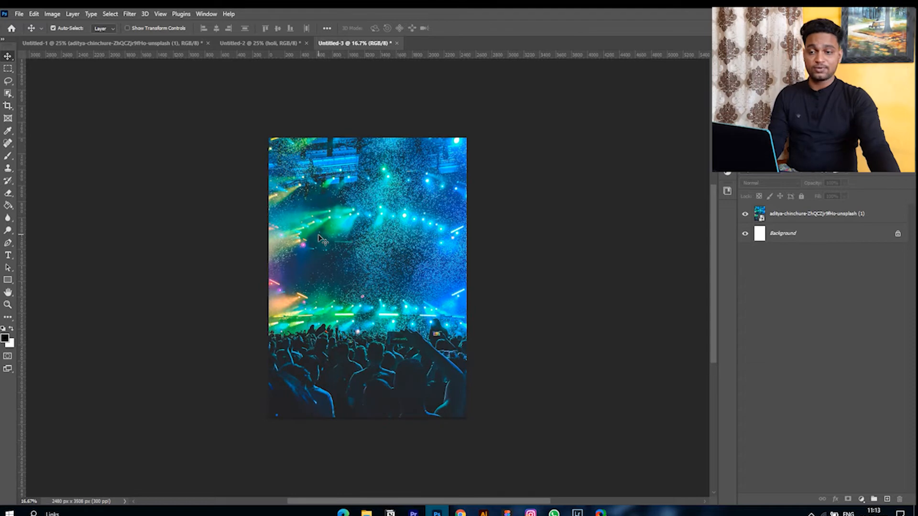
{"action": "left_click", "coordinate": [814, 211]}
{"action": "left_click", "coordinate": [812, 341]}
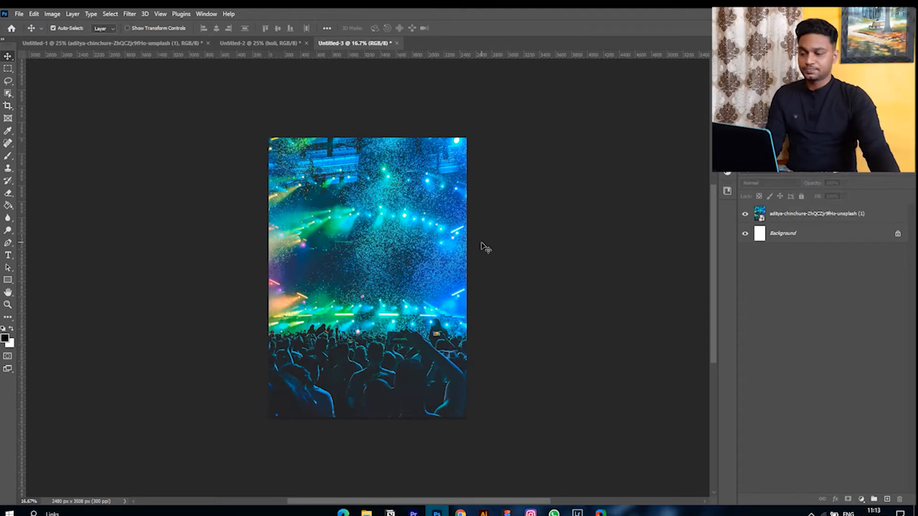
Add the text "holi" over the concert photo in the Triester Sans Outline Regular font
{"action": "key", "text": "t"}
{"action": "left_click", "coordinate": [351, 255]}
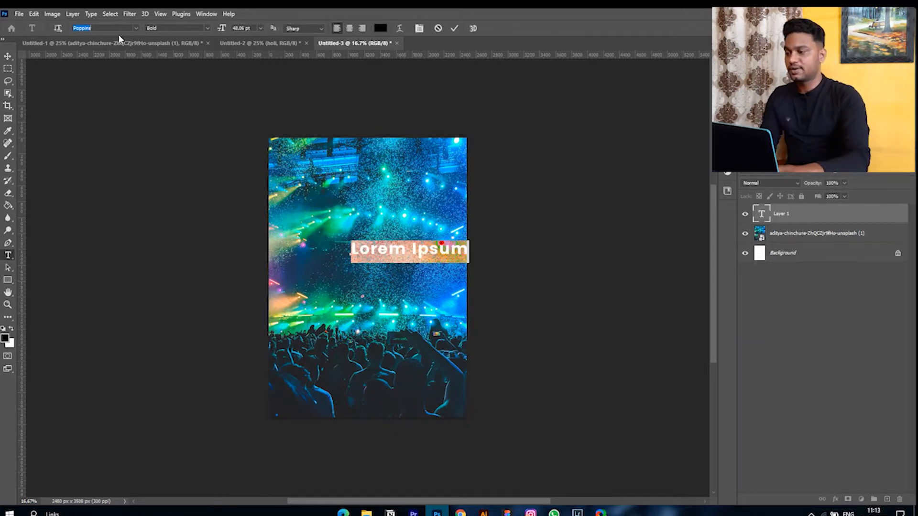
{"action": "type", "text": "triester Sans Outline"}
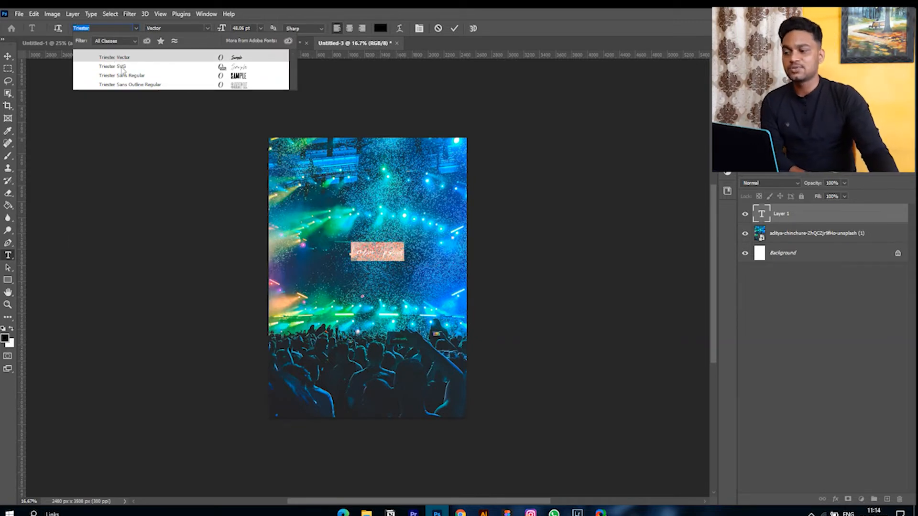
{"action": "left_click", "coordinate": [148, 84]}
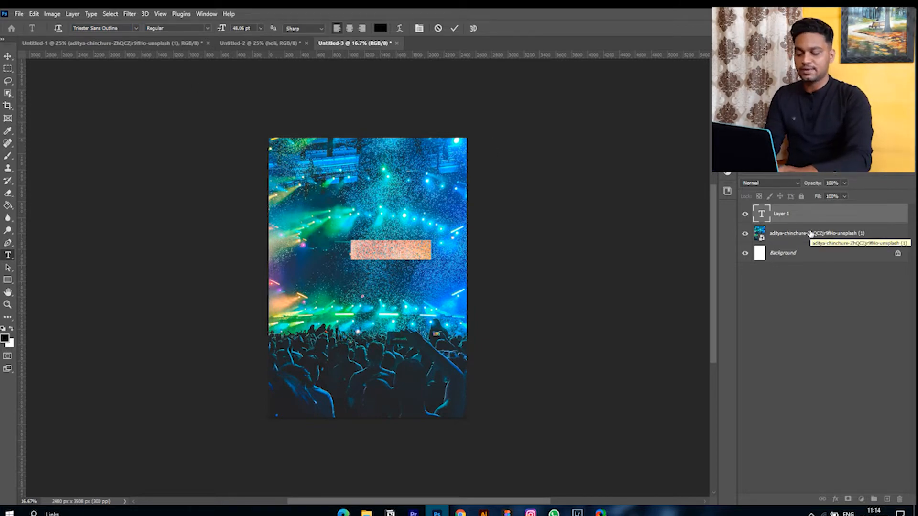
{"action": "key", "text": "BackSpace"}
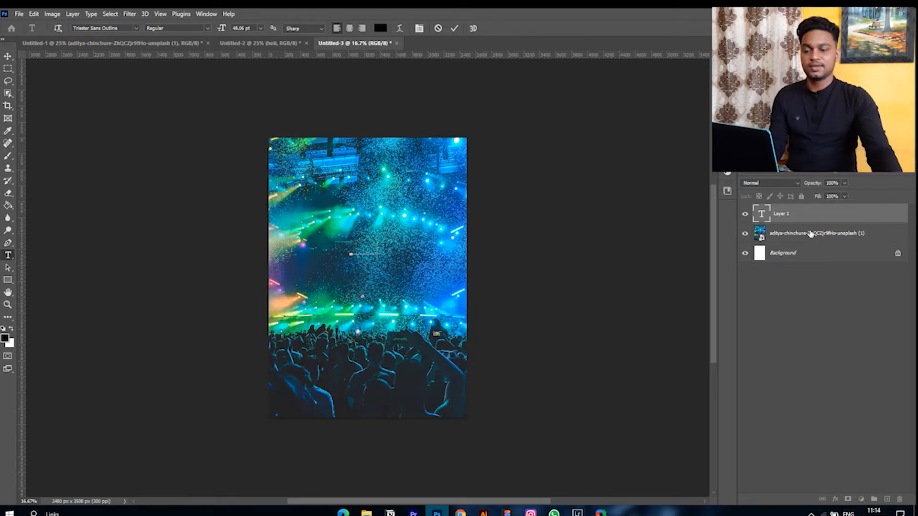
{"action": "type", "text": "mus"}
{"action": "left_click", "coordinate": [821, 221]}
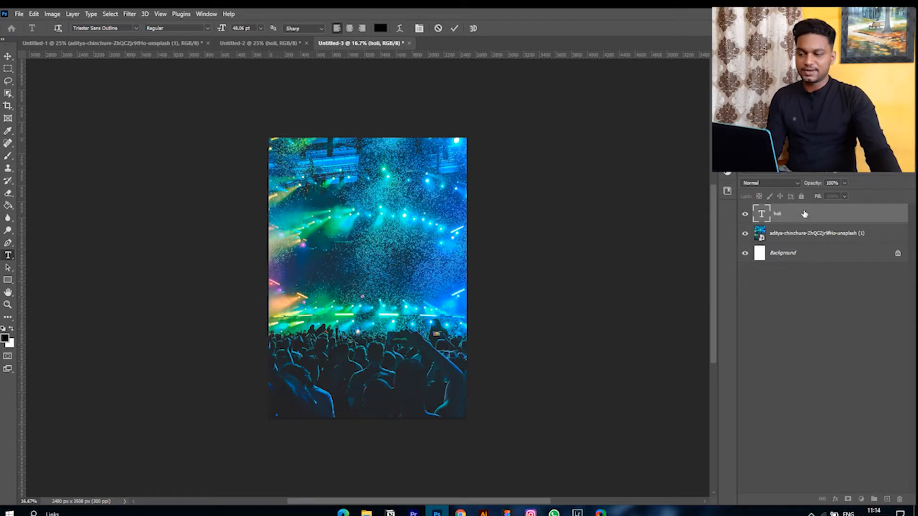
Enlarge the HOLI text to about 310 pt and centre it horizontally in the upper half of the page
{"action": "key", "text": "ctrl+t"}
{"action": "left_click_drag", "start_coordinate": [378, 249], "coordinate": [423, 254]}
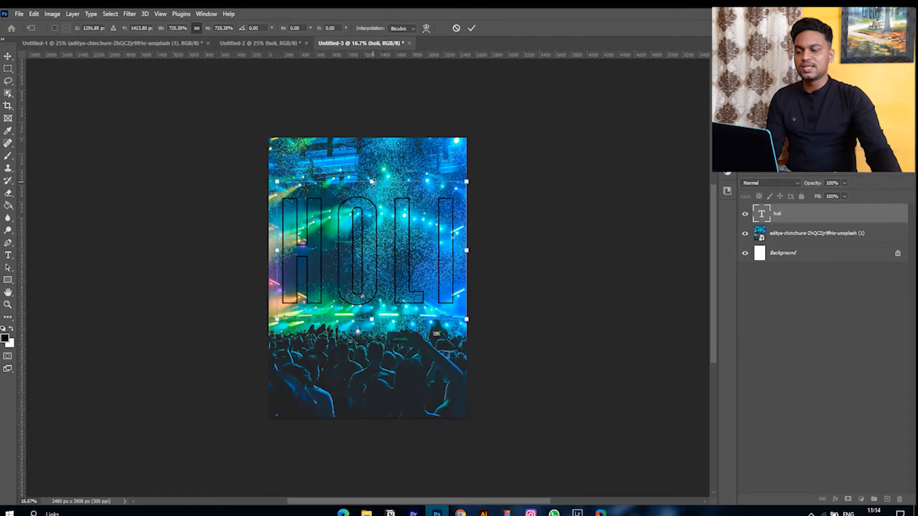
{"action": "left_click_drag", "start_coordinate": [372, 181], "coordinate": [372, 198]}
{"action": "left_click_drag", "start_coordinate": [376, 268], "coordinate": [372, 252]}
{"action": "key", "text": "Return"}
Hide the concert photo layer and fill the Background layer with black
{"action": "left_click", "coordinate": [771, 234]}
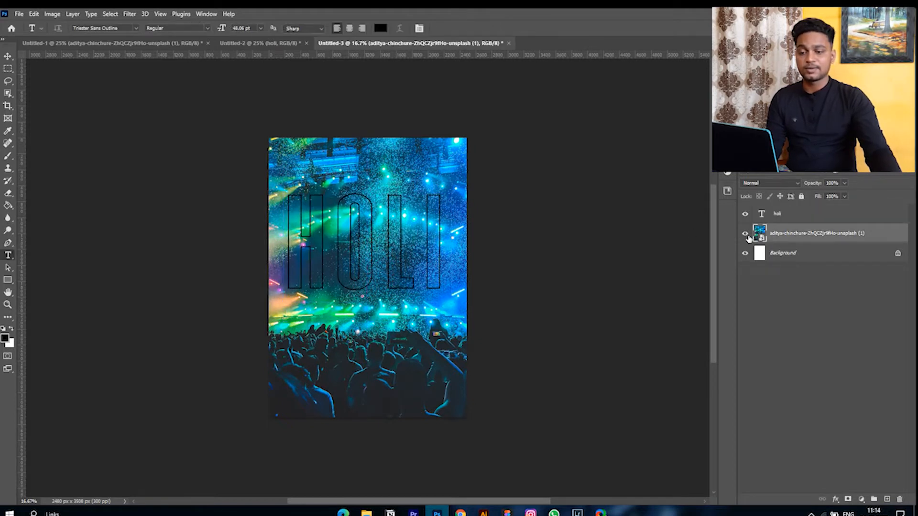
{"action": "left_click", "coordinate": [744, 234]}
{"action": "left_click", "coordinate": [746, 255]}
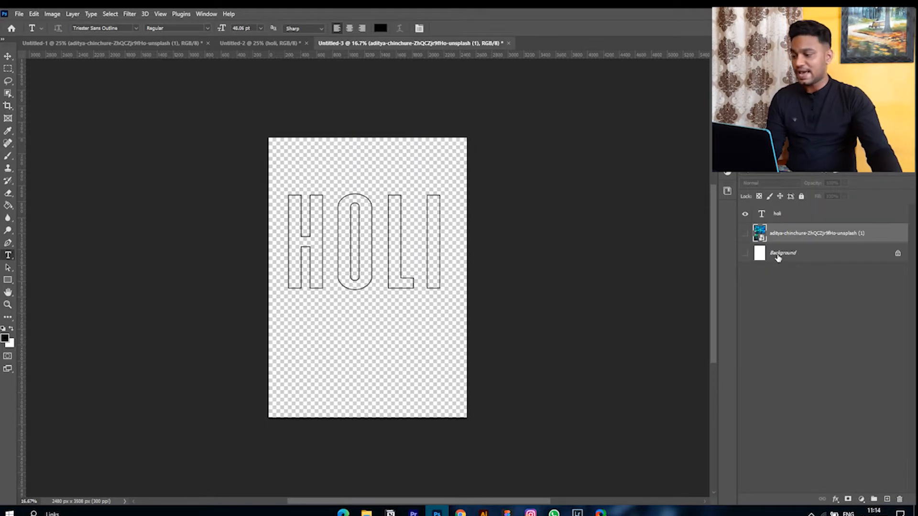
{"action": "left_click", "coordinate": [745, 253]}
{"action": "left_click", "coordinate": [783, 255]}
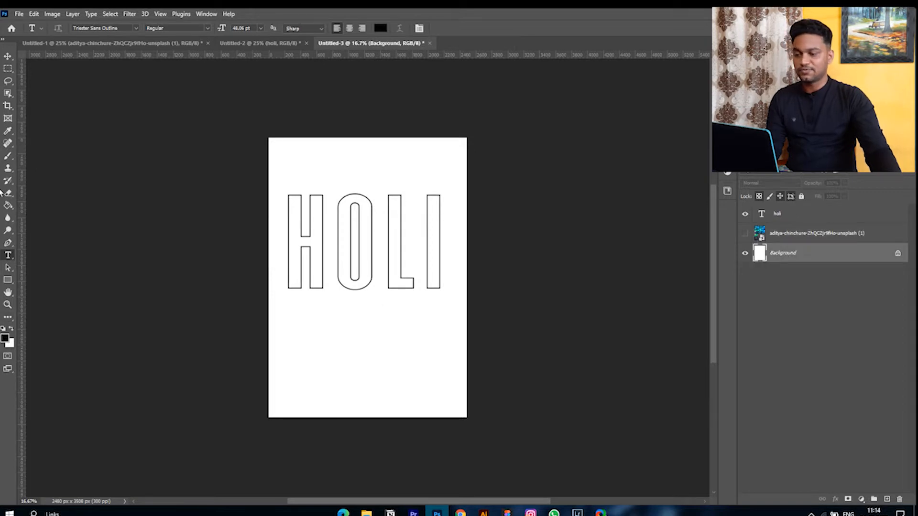
{"action": "left_click", "coordinate": [8, 209]}
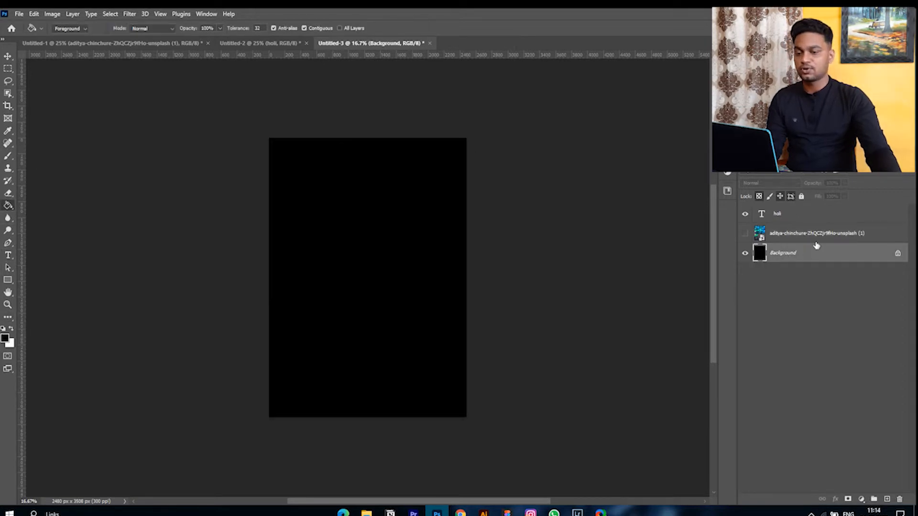
Recolour the HOLI text yellow with hex value ffde00
{"action": "left_click", "coordinate": [751, 219]}
{"action": "left_click", "coordinate": [744, 215]}
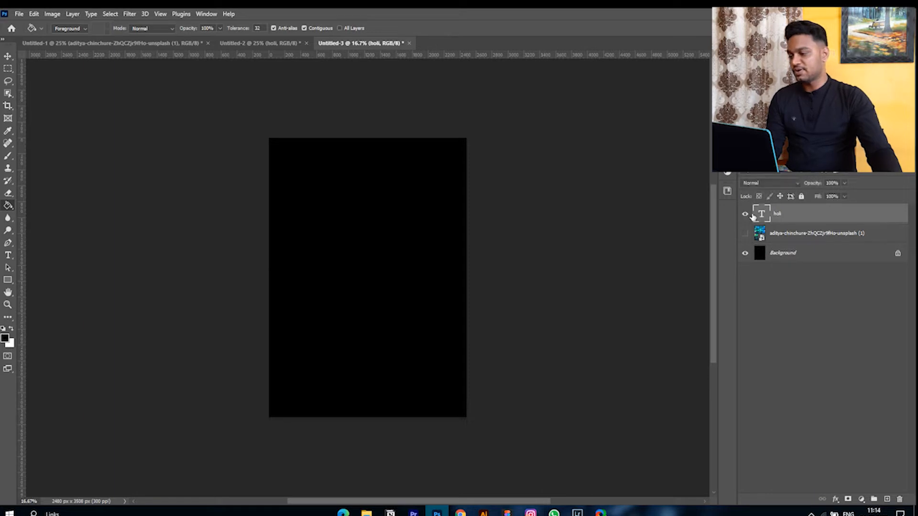
{"action": "double_click", "coordinate": [758, 218]}
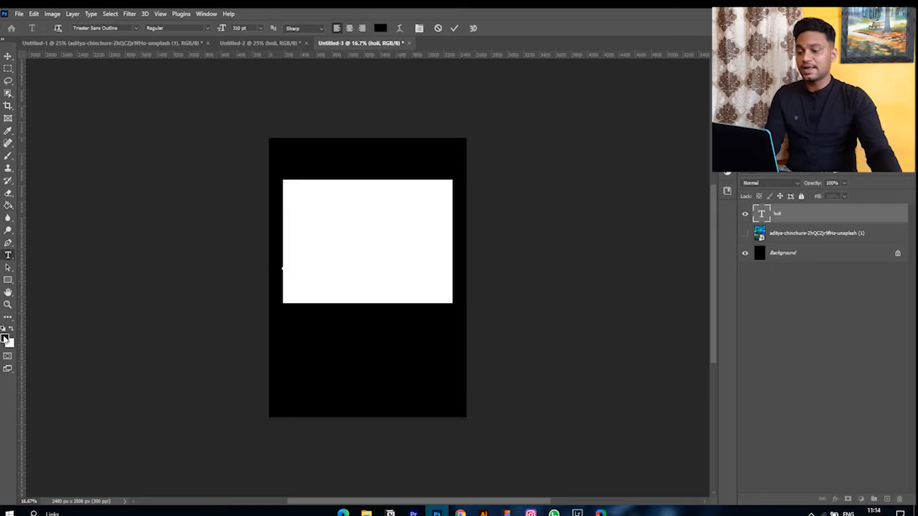
{"action": "left_click", "coordinate": [5, 337]}
{"action": "left_click_drag", "start_coordinate": [369, 367], "coordinate": [371, 381]}
{"action": "left_click", "coordinate": [360, 275]}
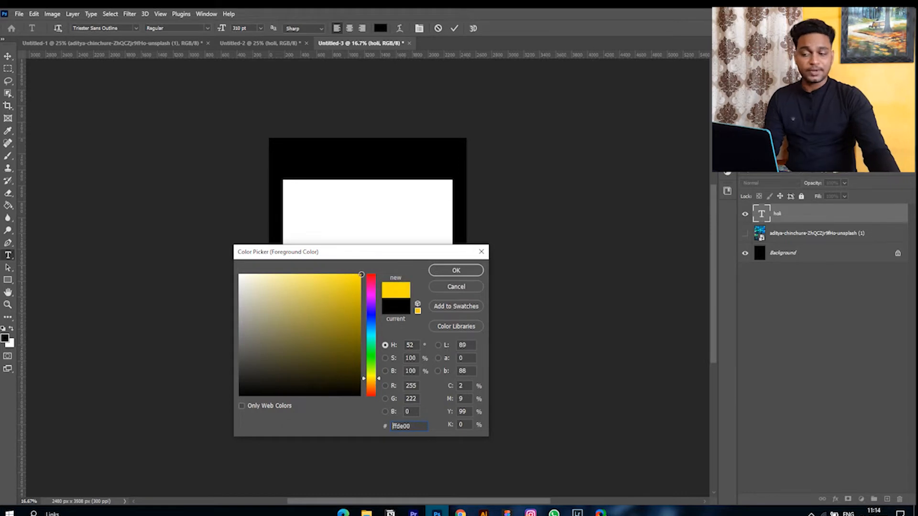
{"action": "left_click", "coordinate": [456, 270]}
{"action": "key", "text": "g"}
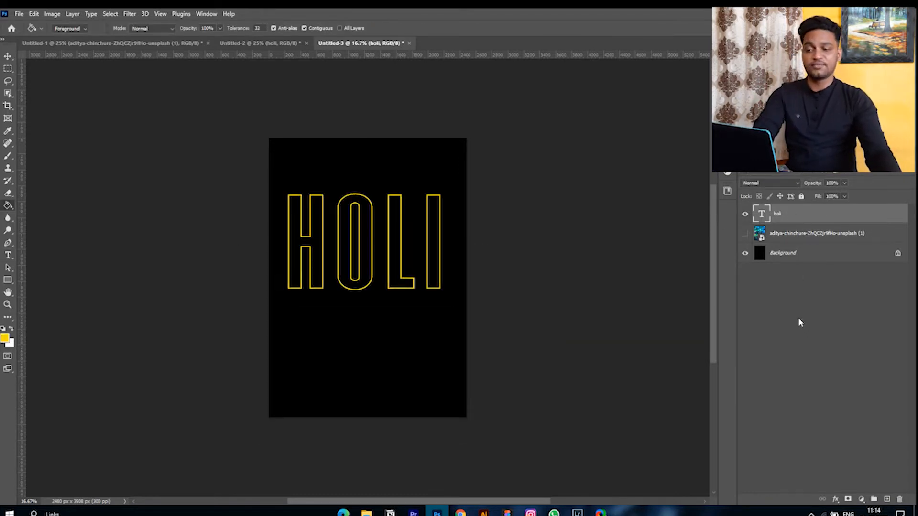
Scale the HOLI text down to about 84% and move it slightly up, keeping it centred horizontally
{"action": "key", "text": "ctrl+plus"}
{"action": "key", "text": "ctrl+minus"}
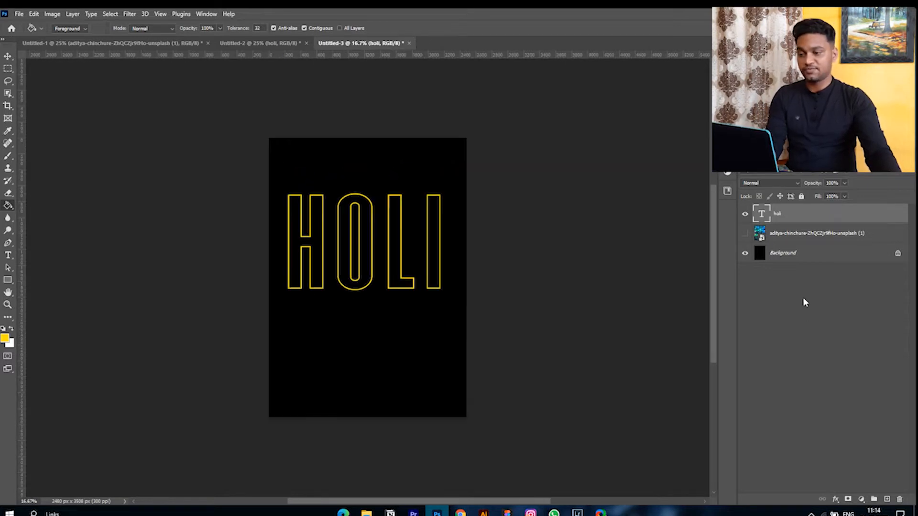
{"action": "key", "text": "ctrl+t"}
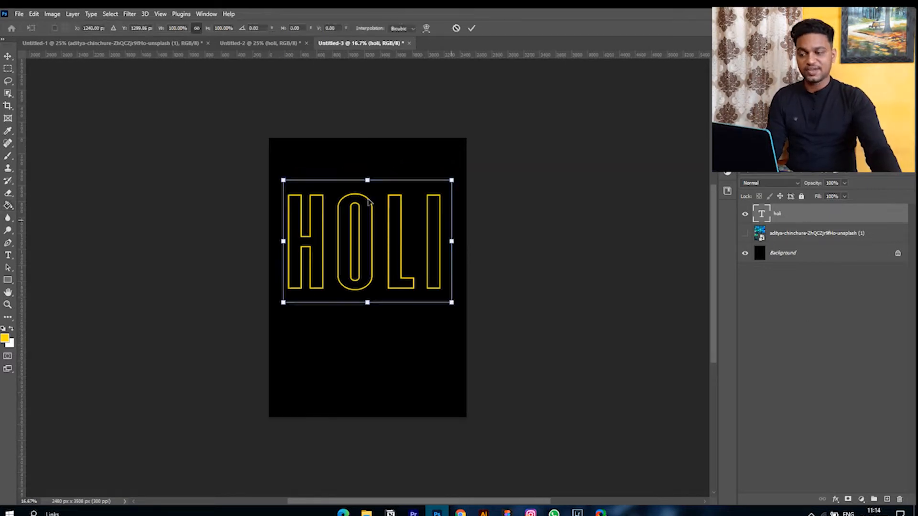
{"action": "left_click_drag", "start_coordinate": [364, 180], "coordinate": [365, 199]}
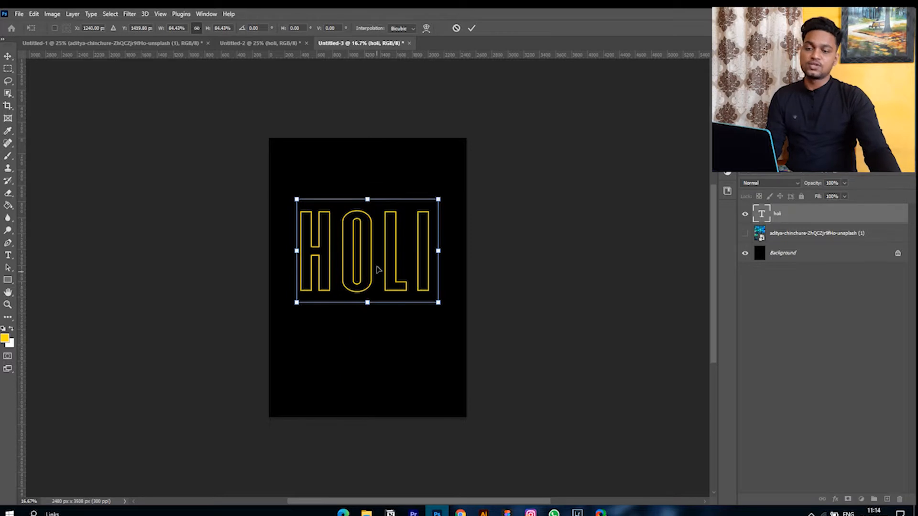
{"action": "mouse_move", "coordinate": [376, 271]}
{"action": "left_mouse_down"}
{"action": "mouse_move", "coordinate": [376, 254]}
{"action": "mouse_move", "coordinate": [376, 266]}
{"action": "left_mouse_up"}
{"action": "key", "text": "Return"}
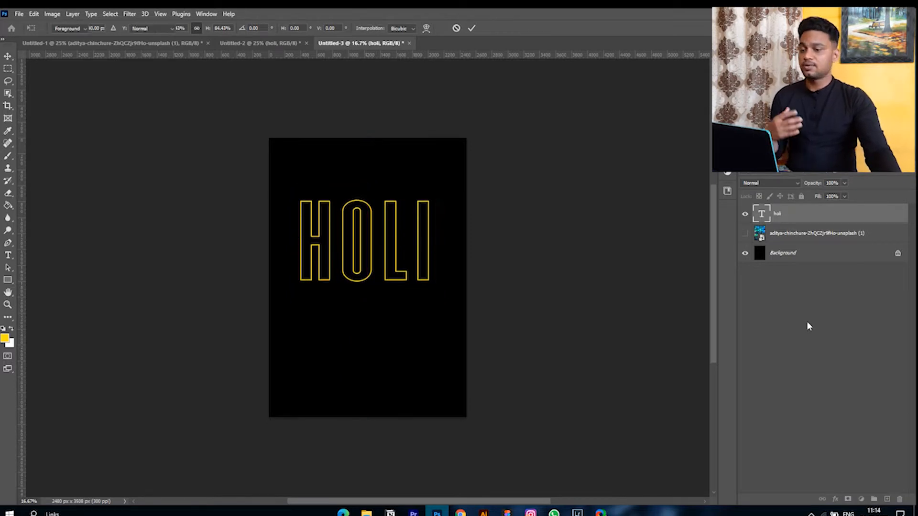
Duplicate the holi text layer
{"action": "left_click", "coordinate": [806, 321]}
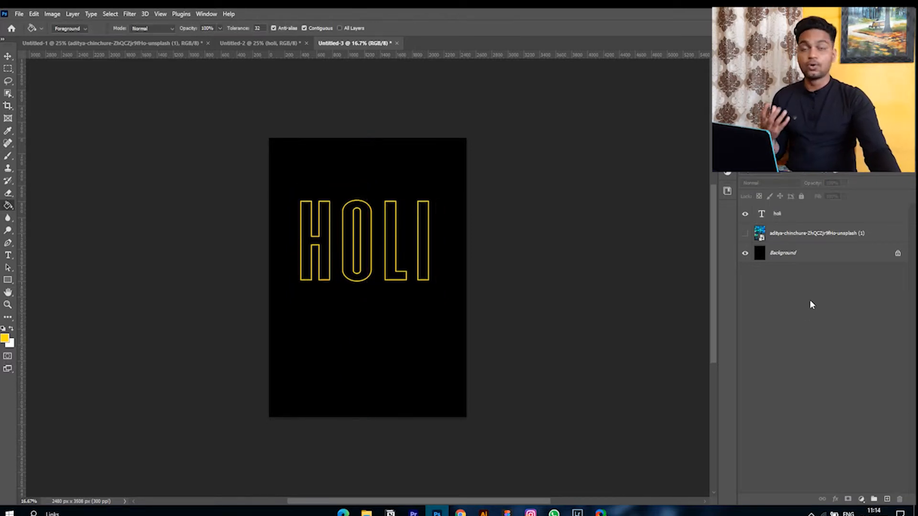
{"action": "left_click", "coordinate": [827, 222]}
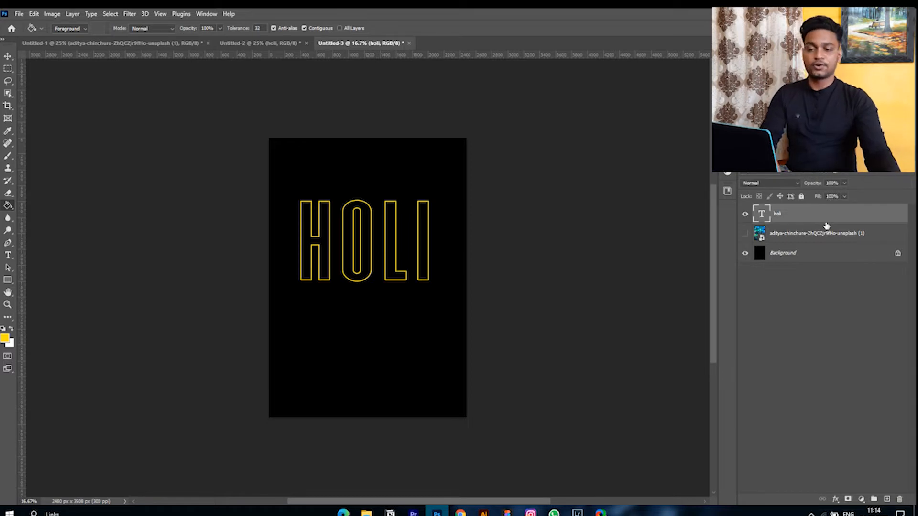
{"action": "key", "text": "ctrl+j"}
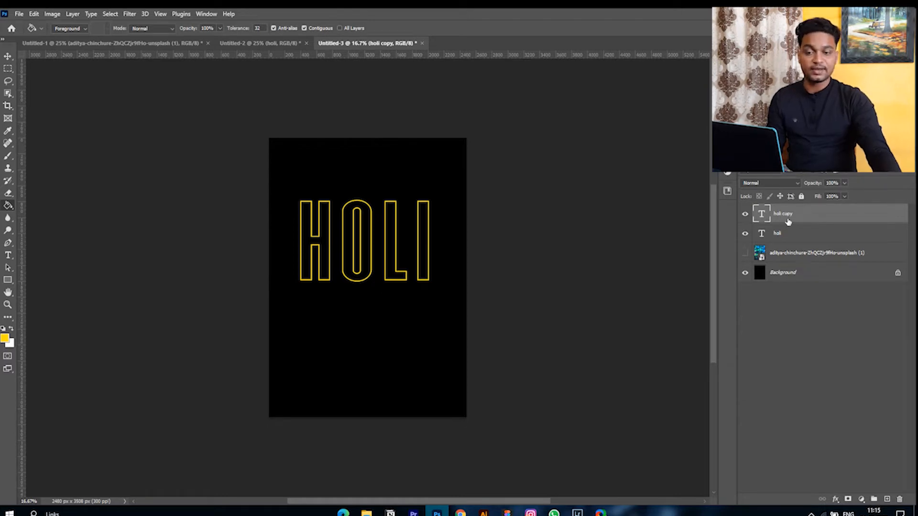
Add an Outer Glow effect in yellow e9d000 to the original holi layer below the copy
{"action": "left_click", "coordinate": [848, 234]}
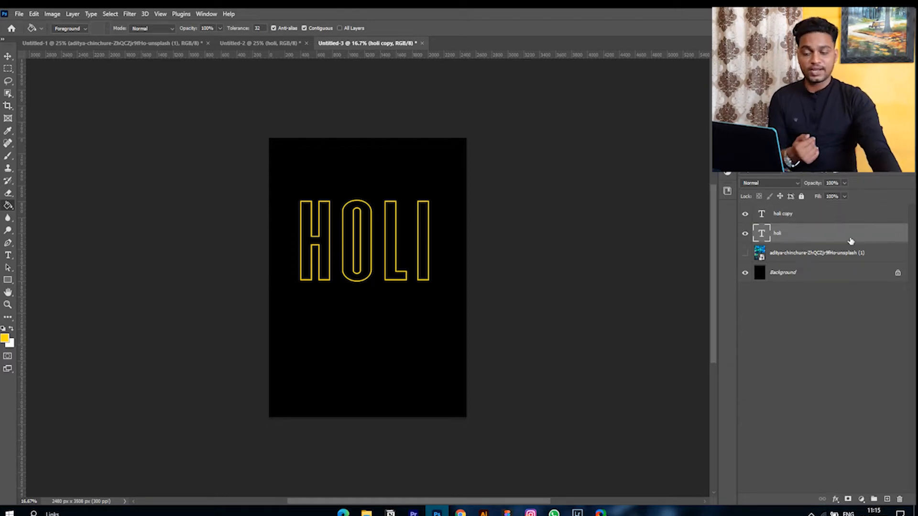
{"action": "double_click", "coordinate": [889, 236]}
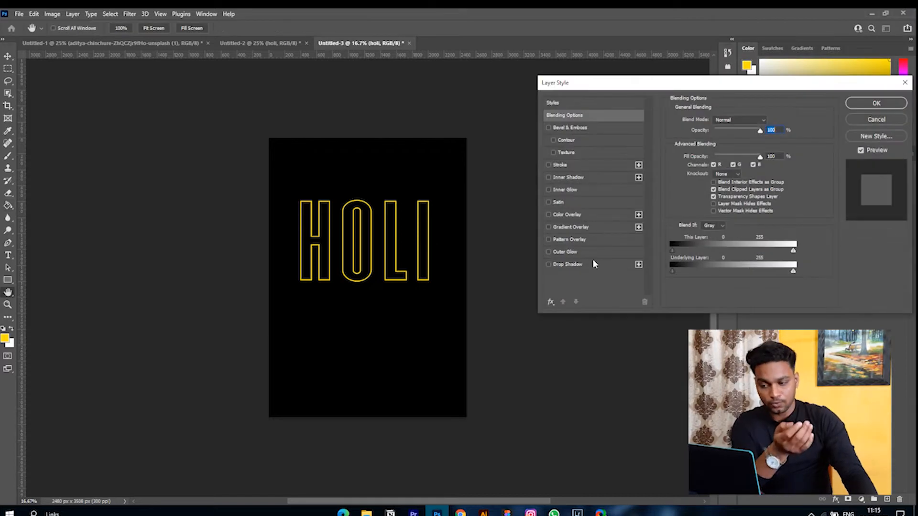
{"action": "left_click", "coordinate": [551, 252]}
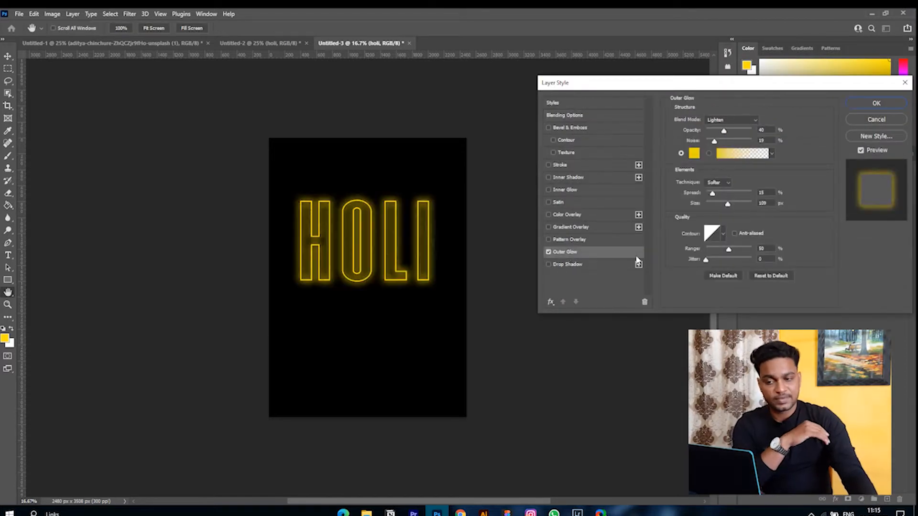
{"action": "left_click", "coordinate": [693, 153]}
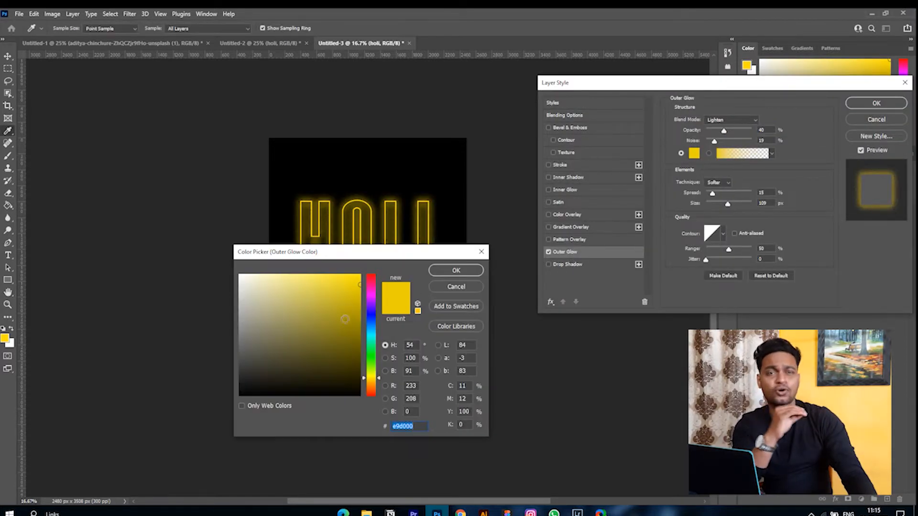
{"action": "left_click_drag", "start_coordinate": [352, 298], "coordinate": [367, 285]}
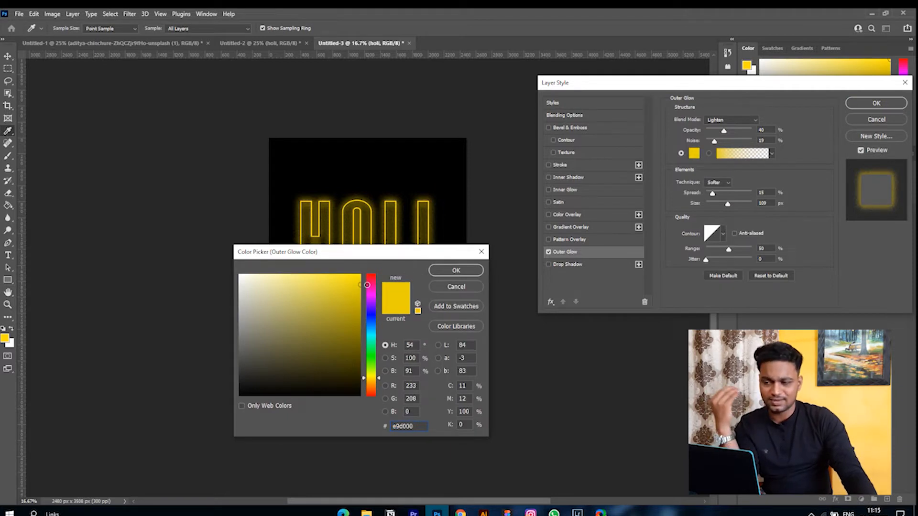
{"action": "left_click", "coordinate": [443, 273]}
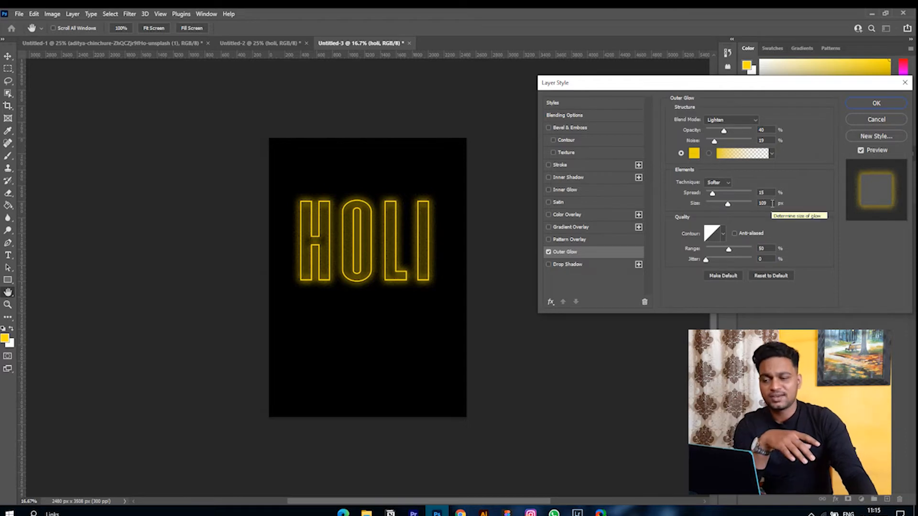
Set the Outer Glow's opacity to 47% and noise to 0%, and apply the layer style
{"action": "mouse_move", "coordinate": [722, 134]}
{"action": "left_mouse_down"}
{"action": "mouse_move", "coordinate": [732, 136]}
{"action": "mouse_move", "coordinate": [712, 143]}
{"action": "left_mouse_up"}
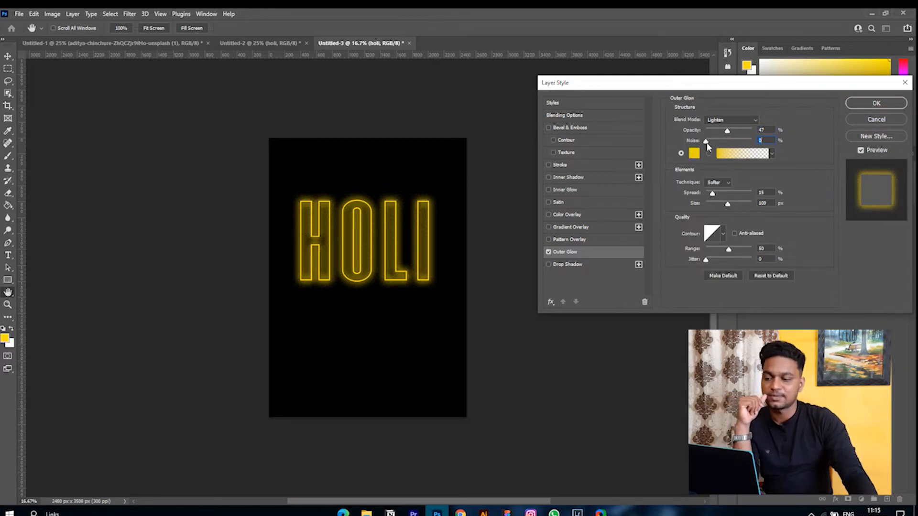
{"action": "left_click_drag", "start_coordinate": [730, 134], "coordinate": [729, 135]}
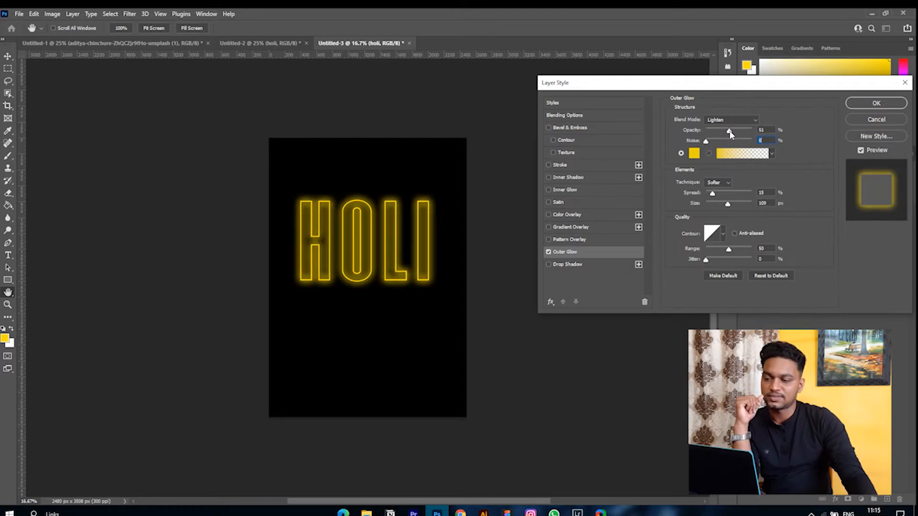
{"action": "left_click_drag", "start_coordinate": [730, 135], "coordinate": [727, 135]}
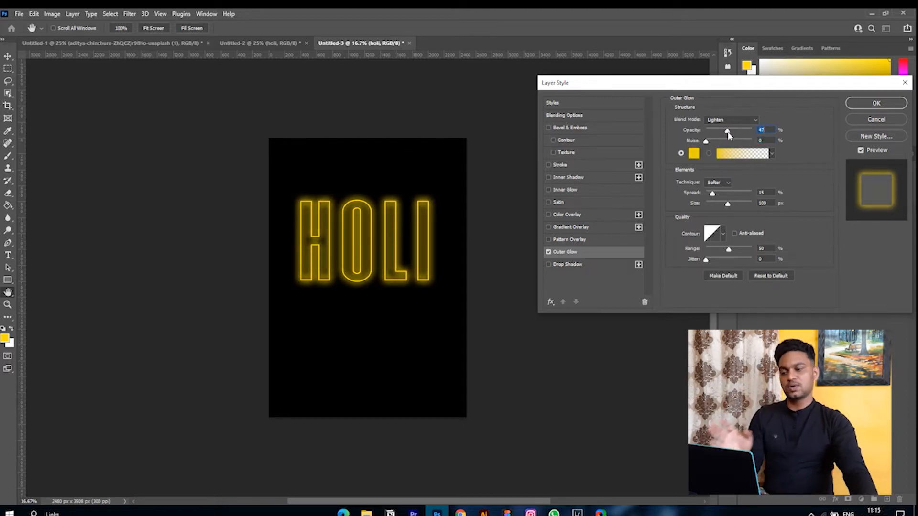
{"action": "left_click", "coordinate": [883, 102]}
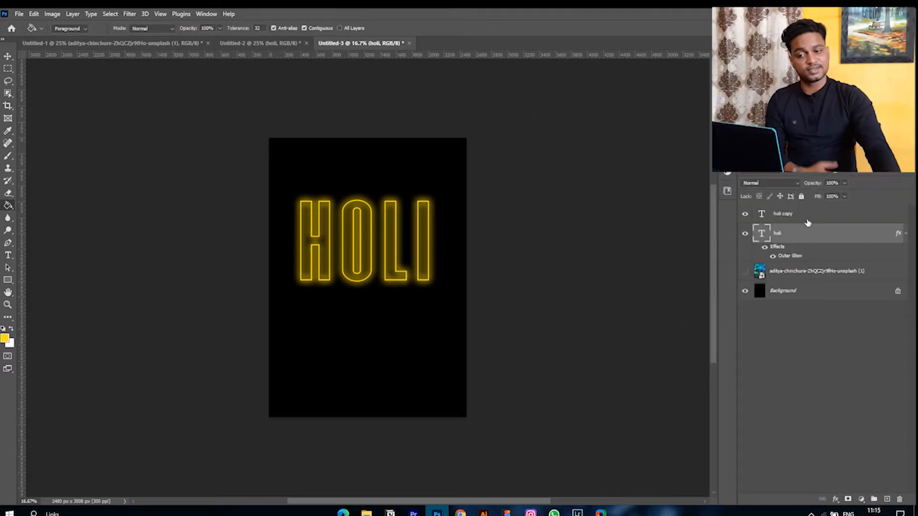
Convert the holi copy text layer to a smart object
{"action": "left_click", "coordinate": [767, 218]}
{"action": "right_click", "coordinate": [830, 213]}
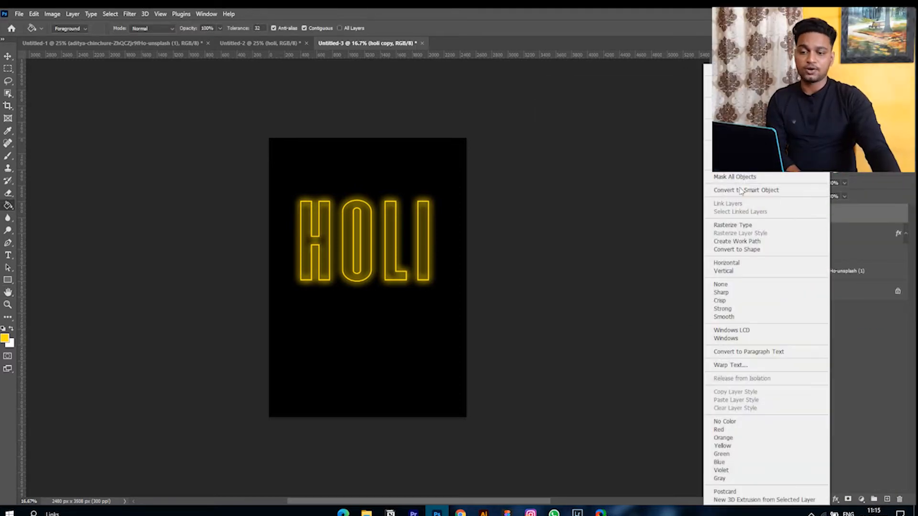
{"action": "left_click", "coordinate": [849, 217]}
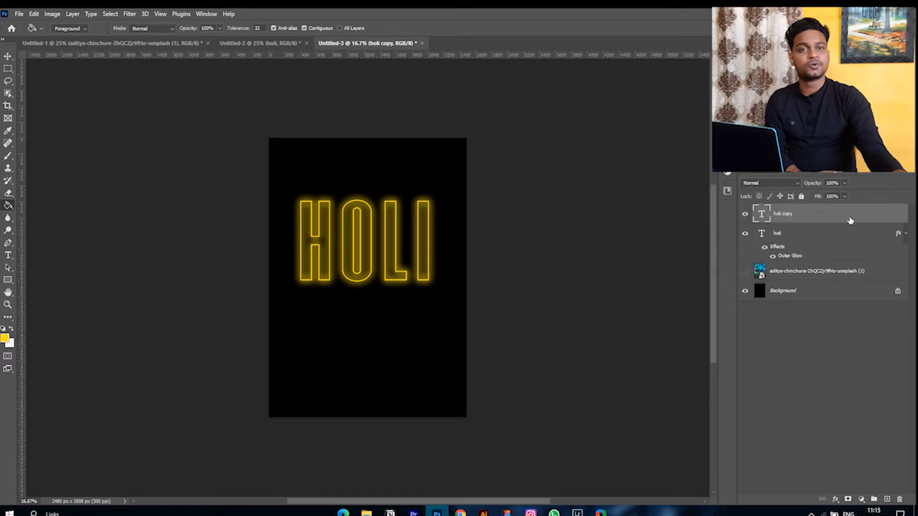
{"action": "right_click", "coordinate": [822, 213]}
{"action": "left_click", "coordinate": [774, 190]}
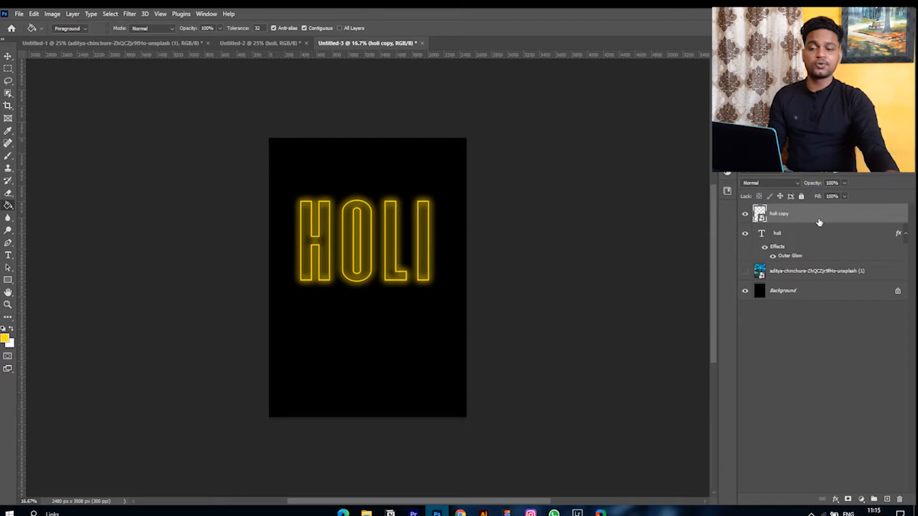
Add a new layer above holi copy, fill it with white and clip it to the holi copy layer
{"action": "left_click", "coordinate": [887, 499]}
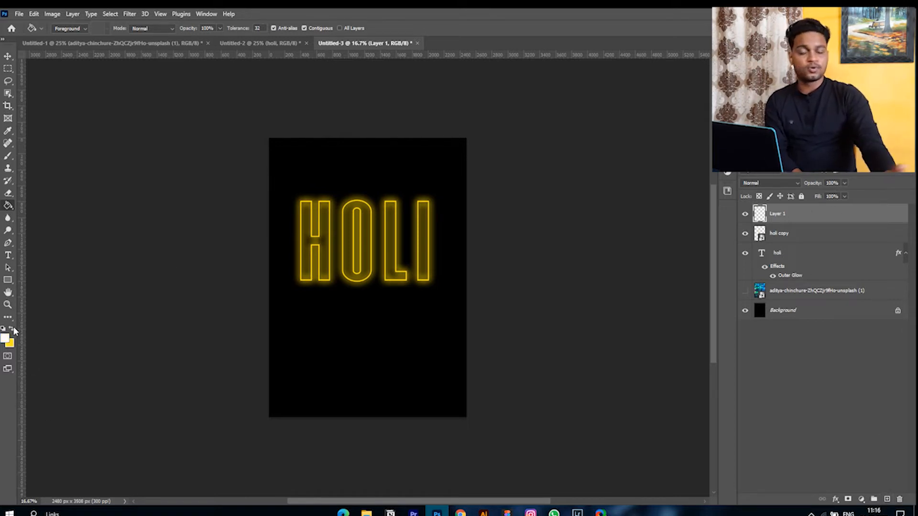
{"action": "left_click", "coordinate": [410, 282]}
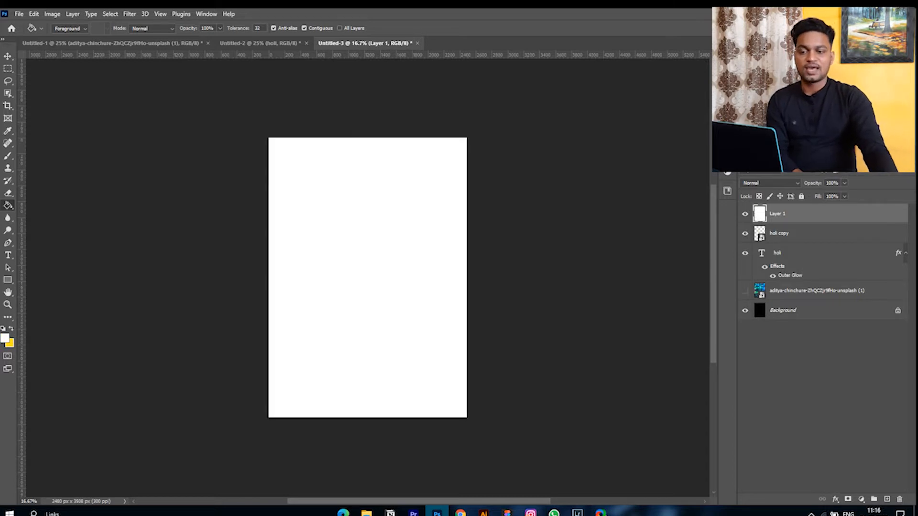
{"action": "right_click", "coordinate": [856, 220]}
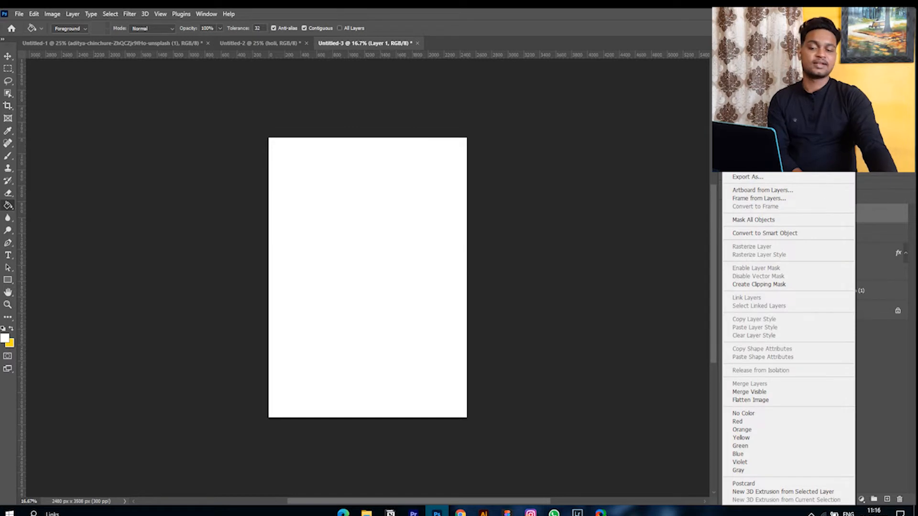
{"action": "left_click", "coordinate": [779, 285]}
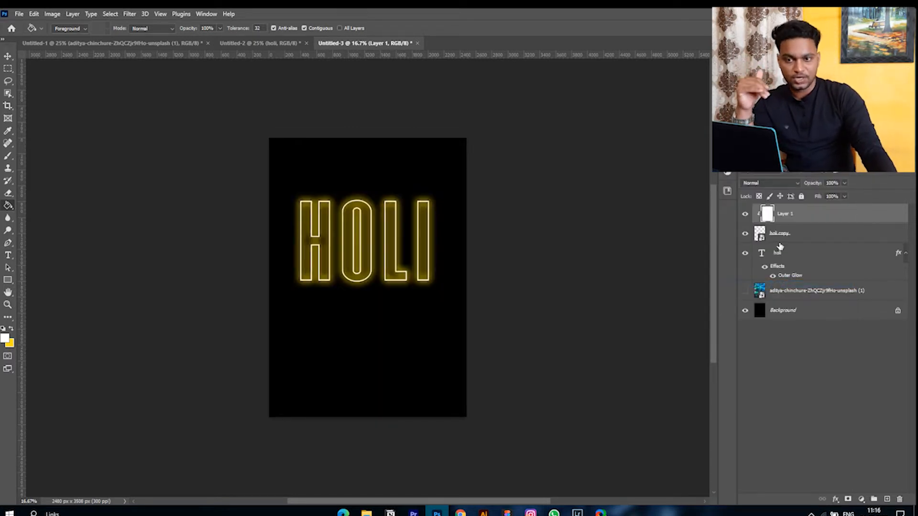
Merge the white clipped layer and the holi copy layer into one layer
{"action": "left_click", "coordinate": [807, 236]}
{"action": "left_click", "coordinate": [806, 217], "text": "shift"}
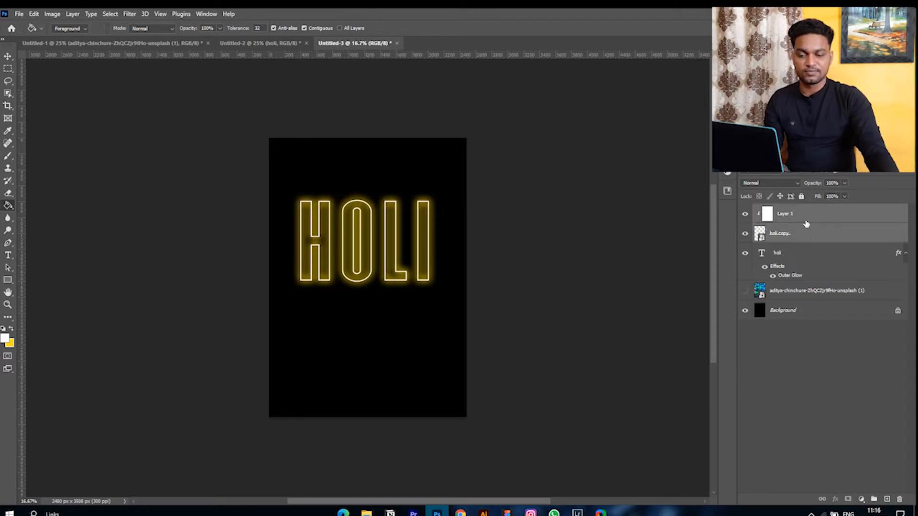
{"action": "right_click", "coordinate": [806, 221]}
{"action": "left_click", "coordinate": [711, 384]}
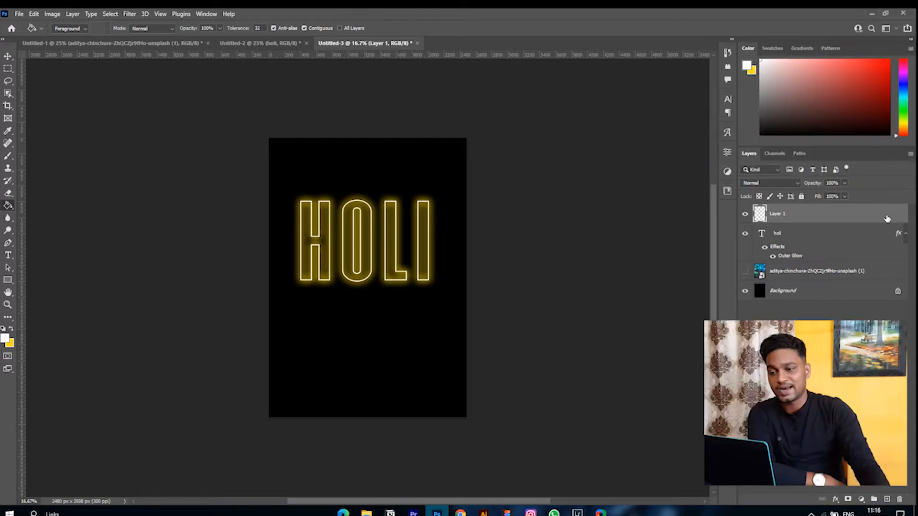
Add a 10 px outside Stroke in yellow e5c202 to the merged white outline layer and apply the layer style
{"action": "double_click", "coordinate": [886, 218]}
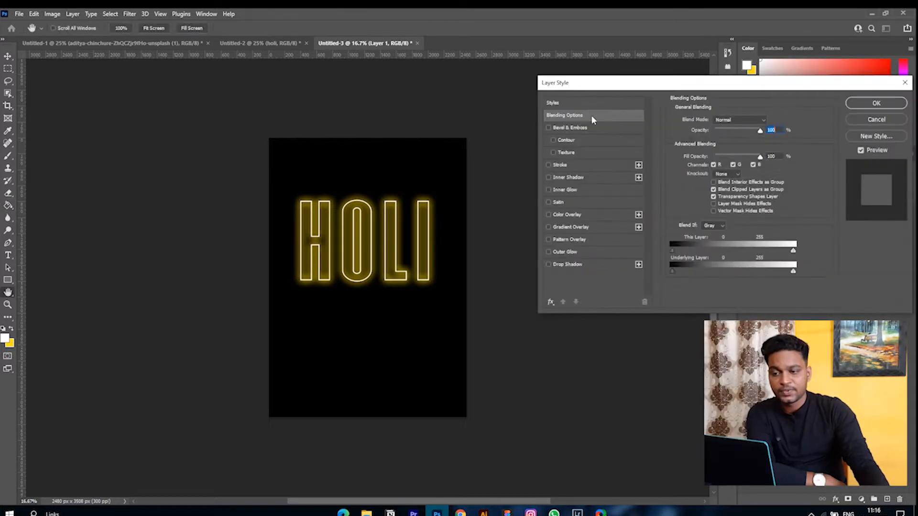
{"action": "left_click", "coordinate": [548, 165]}
{"action": "left_click", "coordinate": [587, 164]}
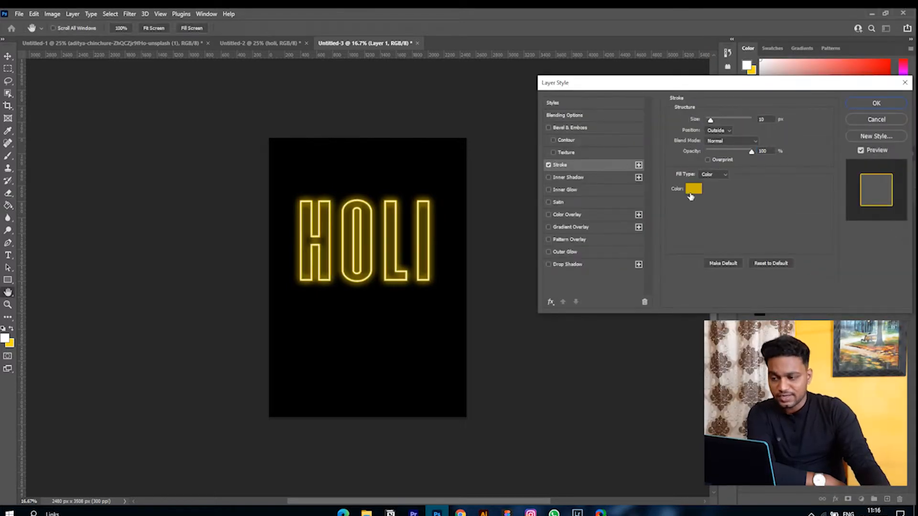
{"action": "left_click", "coordinate": [691, 192]}
{"action": "left_click", "coordinate": [361, 287]}
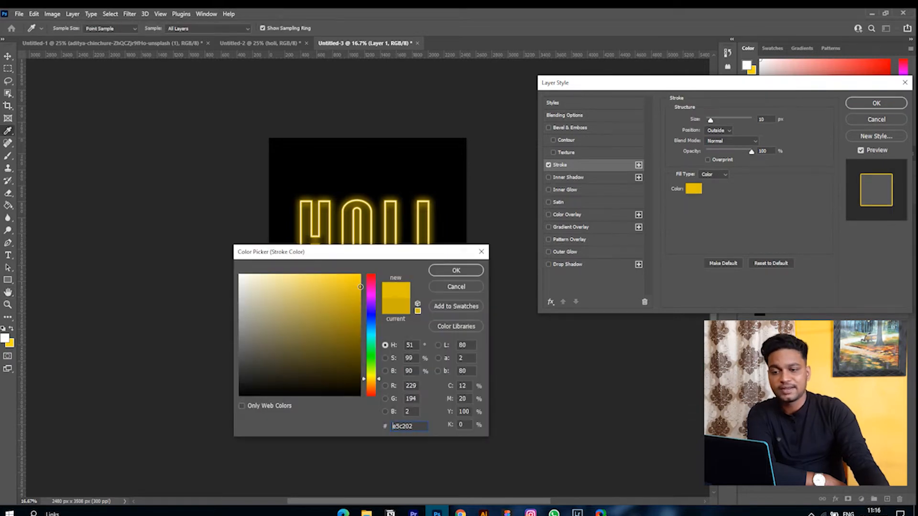
{"action": "left_click", "coordinate": [455, 271]}
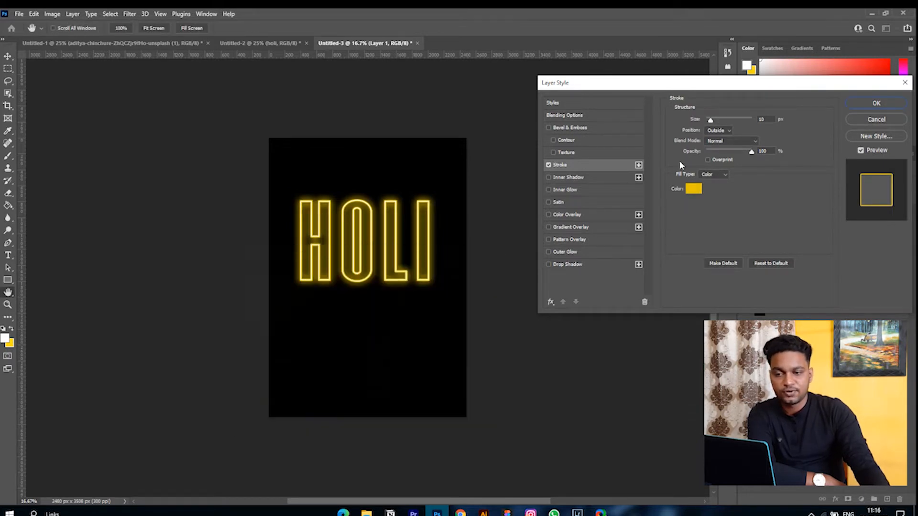
{"action": "left_click_drag", "start_coordinate": [713, 124], "coordinate": [711, 123]}
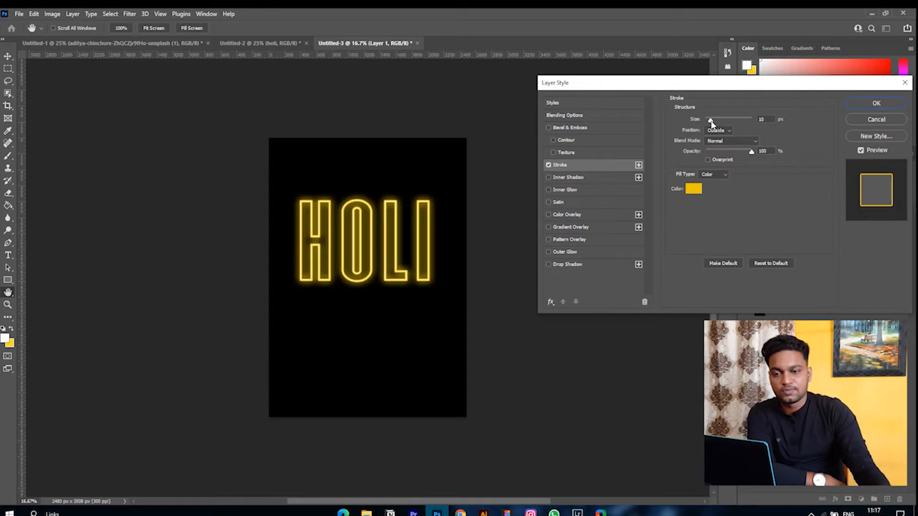
{"action": "left_click", "coordinate": [876, 103]}
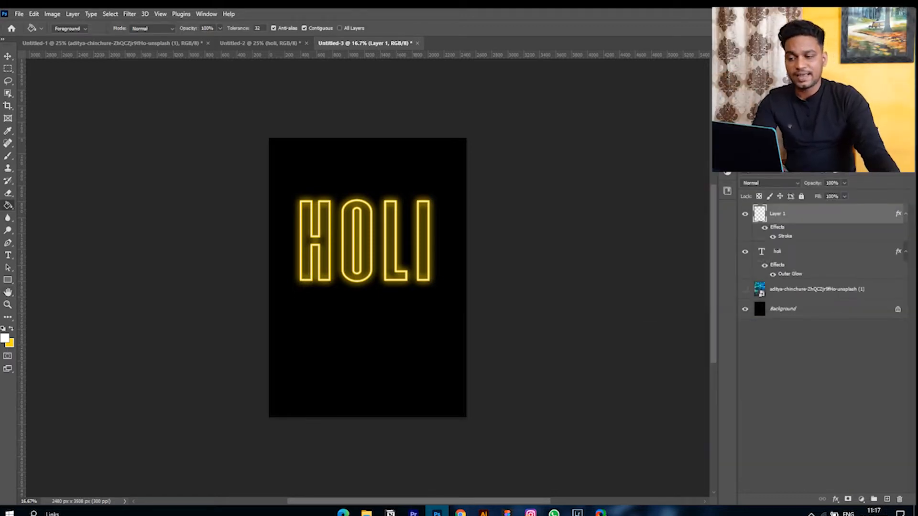
Examine the white outline, yellow stroke and glow of the HOLI lettering up close
{"action": "key", "text": "ctrl+plus"}
{"action": "key", "text": "ctrl+plus"}
{"action": "key", "text": "ctrl+plus"}
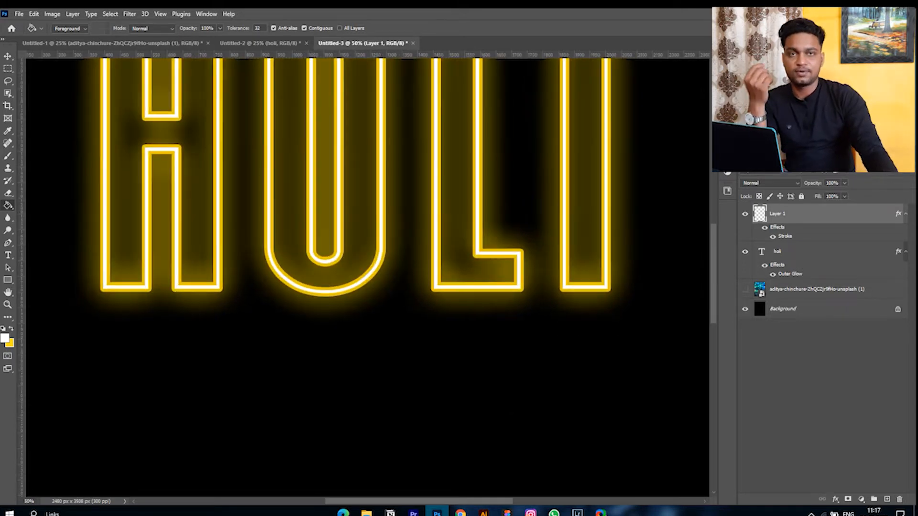
{"action": "key", "text": "ctrl+plus"}
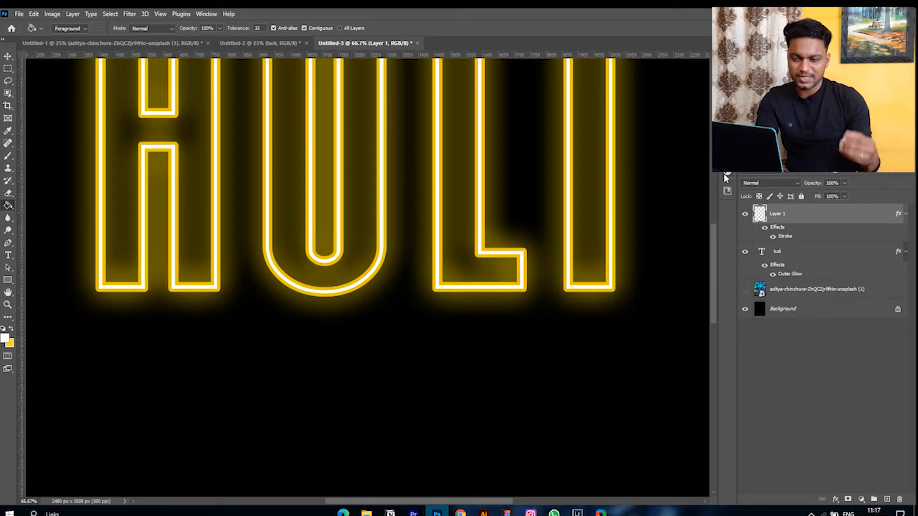
{"action": "key", "text": "ctrl+minus"}
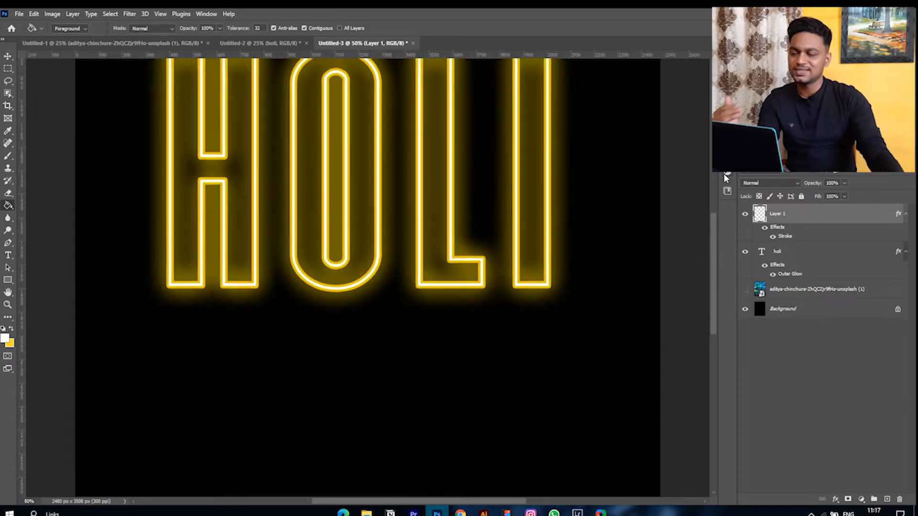
{"action": "key", "text": "ctrl+minus"}
{"action": "key", "text": "ctrl+minus"}
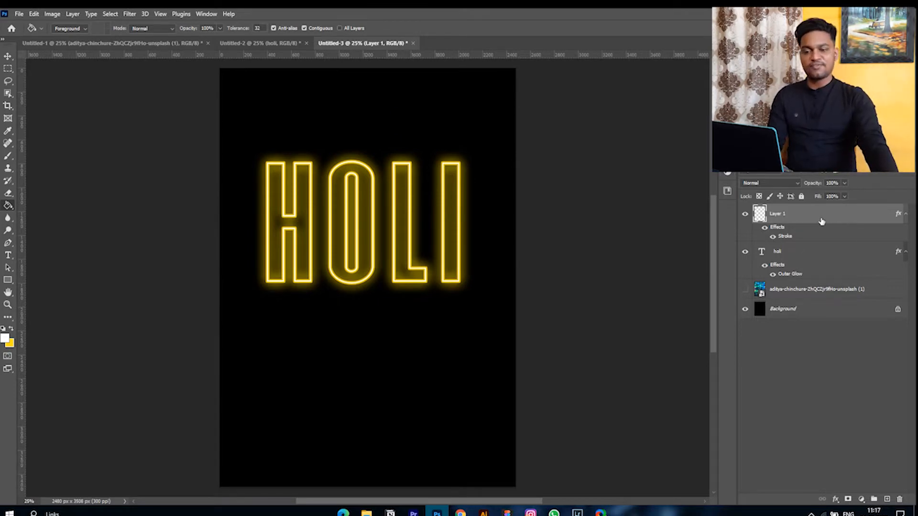
Refine the holi text layer's Outer Glow with slightly lower opacity, size 114 px, range 52% and jitter 3%
{"action": "left_click", "coordinate": [788, 254], "text": "shift"}
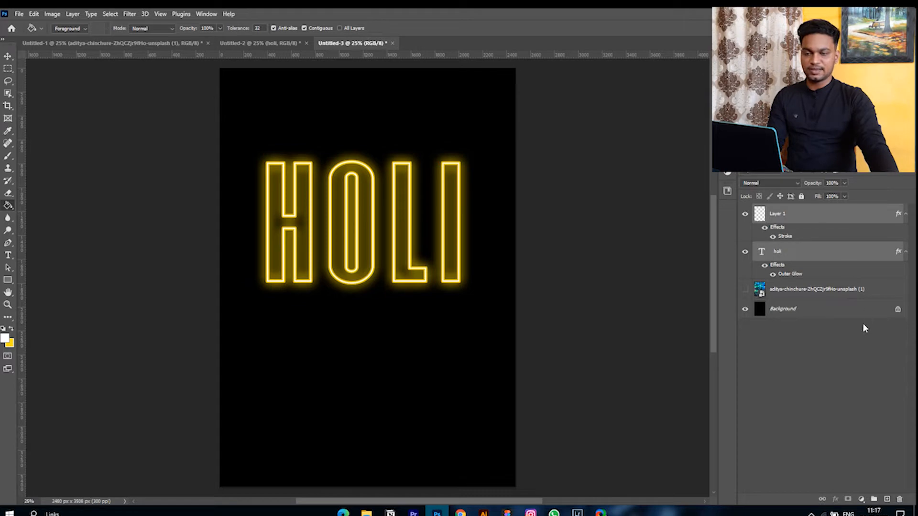
{"action": "left_click", "coordinate": [784, 260]}
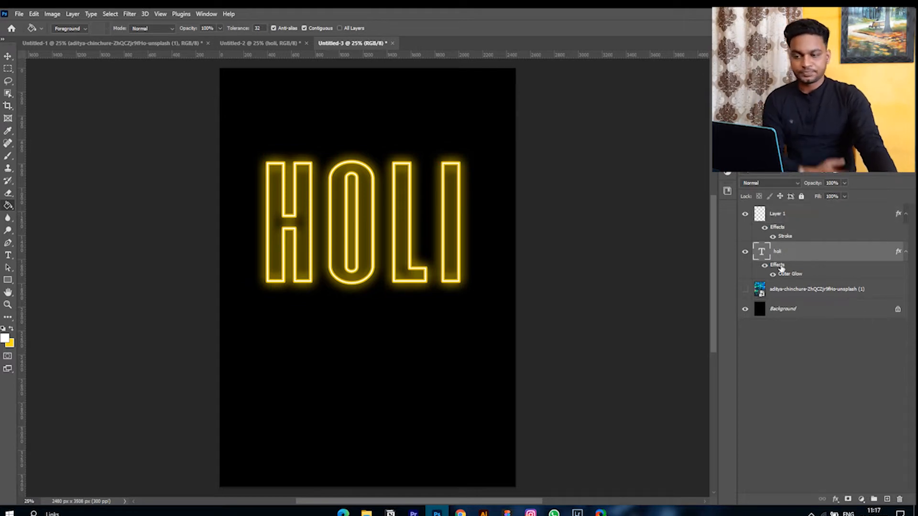
{"action": "double_click", "coordinate": [781, 265]}
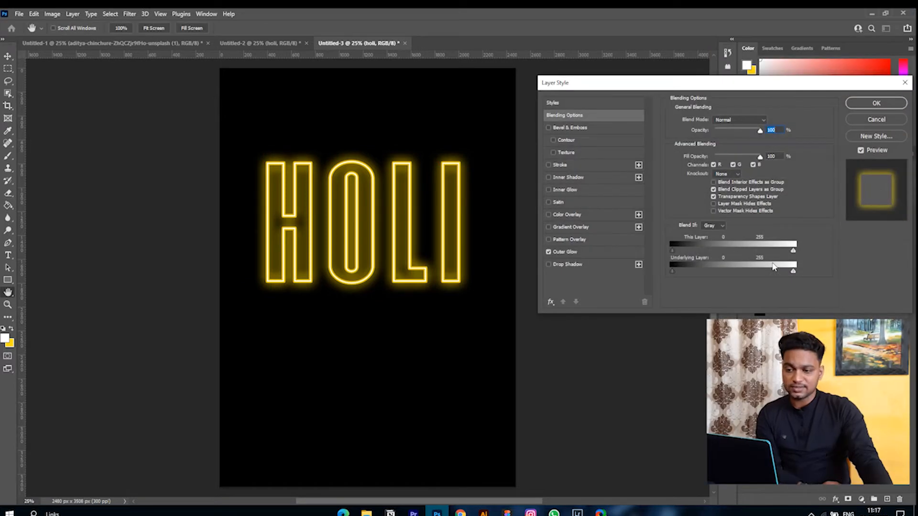
{"action": "left_click", "coordinate": [595, 253]}
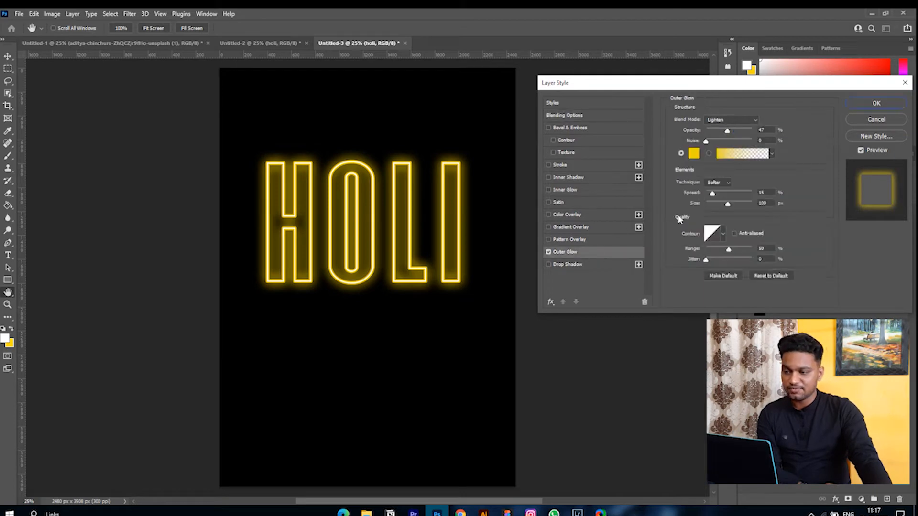
{"action": "left_click_drag", "start_coordinate": [727, 132], "coordinate": [726, 132]}
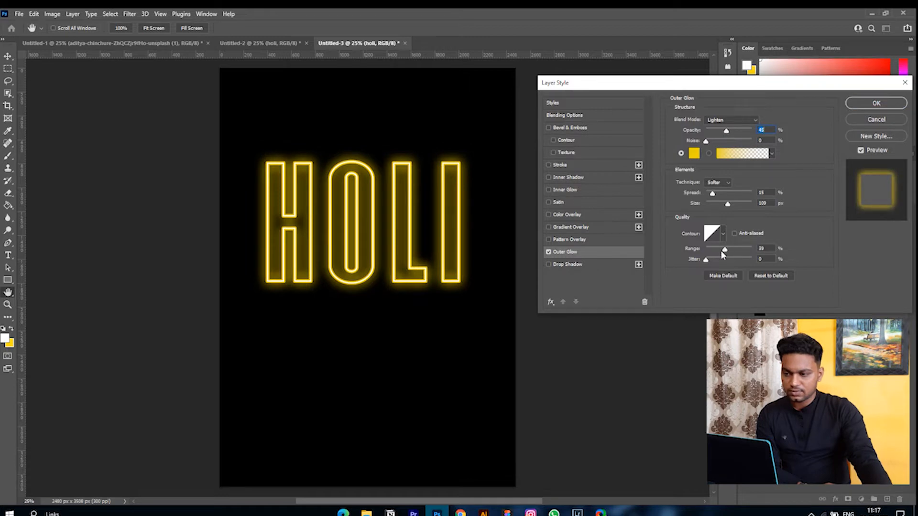
{"action": "left_click_drag", "start_coordinate": [722, 251], "coordinate": [707, 262]}
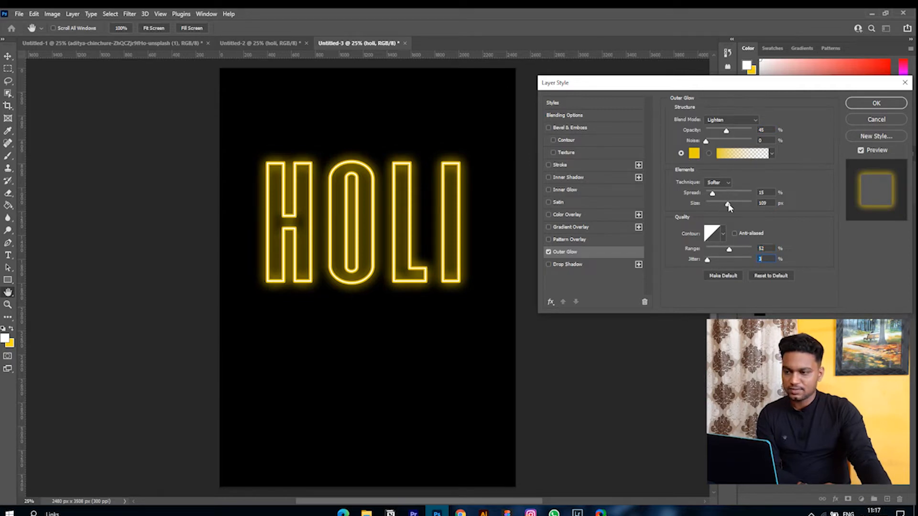
{"action": "left_click_drag", "start_coordinate": [729, 206], "coordinate": [731, 209]}
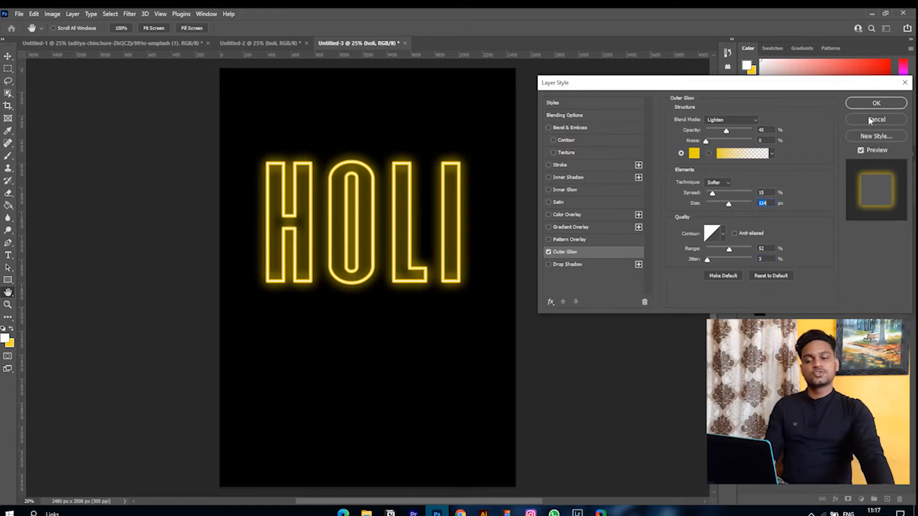
{"action": "left_click", "coordinate": [874, 102]}
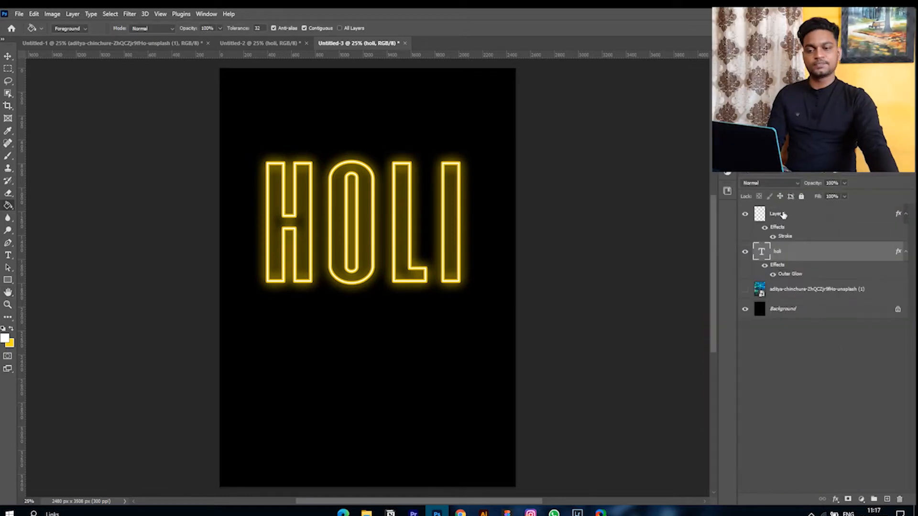
Group Layer 1 and the holi text layer, and name the group holi
{"action": "left_click", "coordinate": [782, 215]}
{"action": "left_click", "coordinate": [787, 251], "text": "shift"}
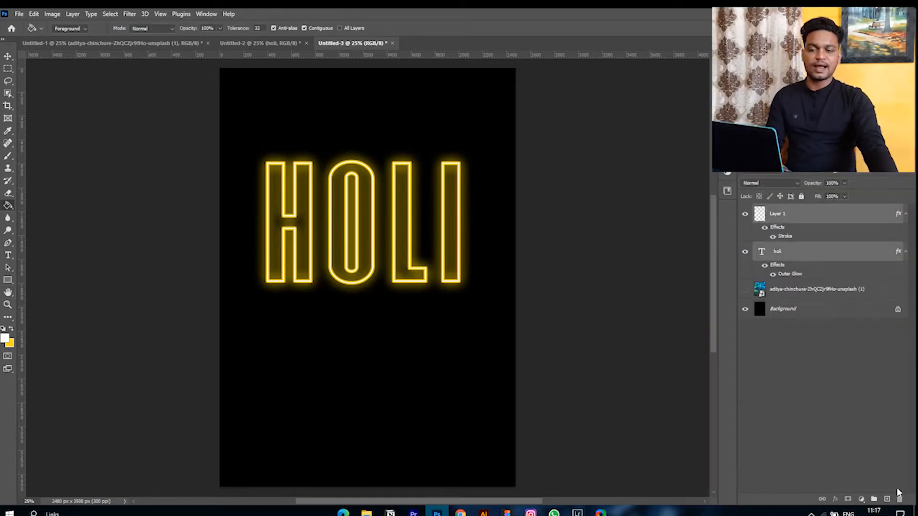
{"action": "key", "text": "ctrl+g"}
{"action": "double_click", "coordinate": [781, 210]}
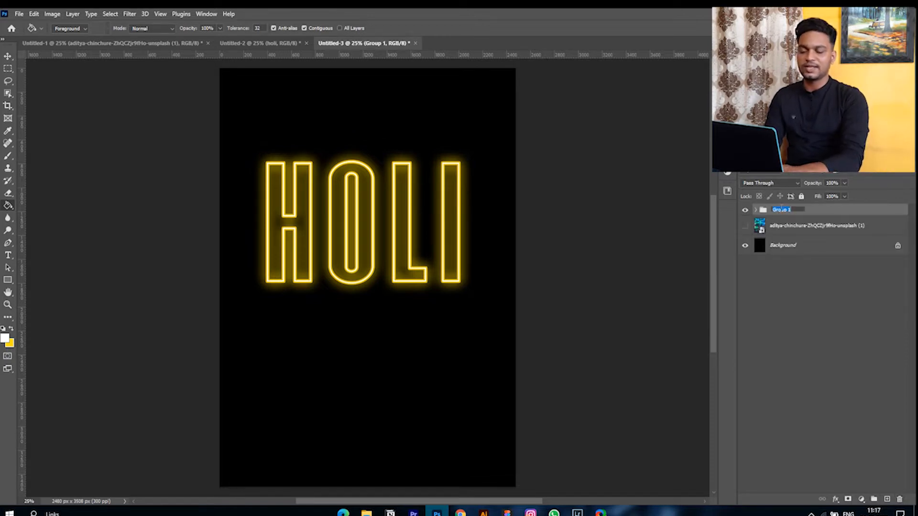
{"action": "type", "text": "holi"}
{"action": "key", "text": "Return"}
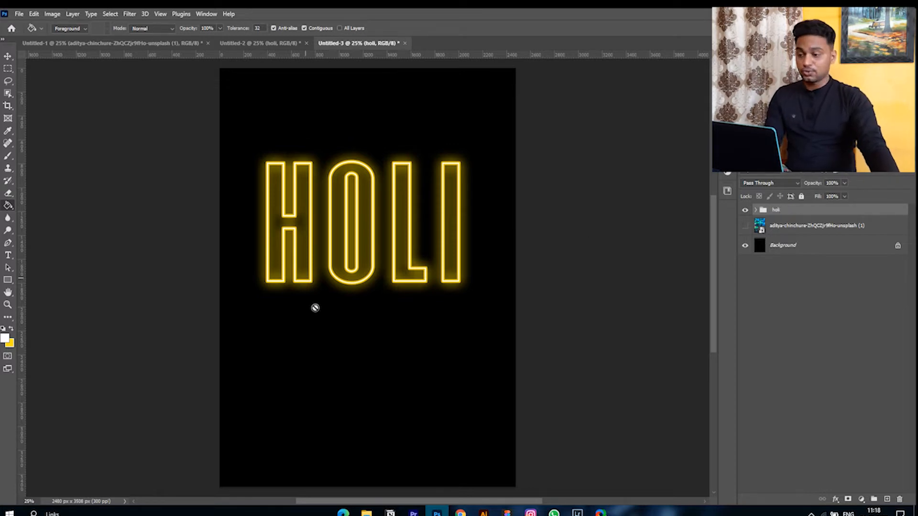
Add the text MANIA as a new text layer below the HOLI title
{"action": "key", "text": "t"}
{"action": "left_click", "coordinate": [328, 329]}
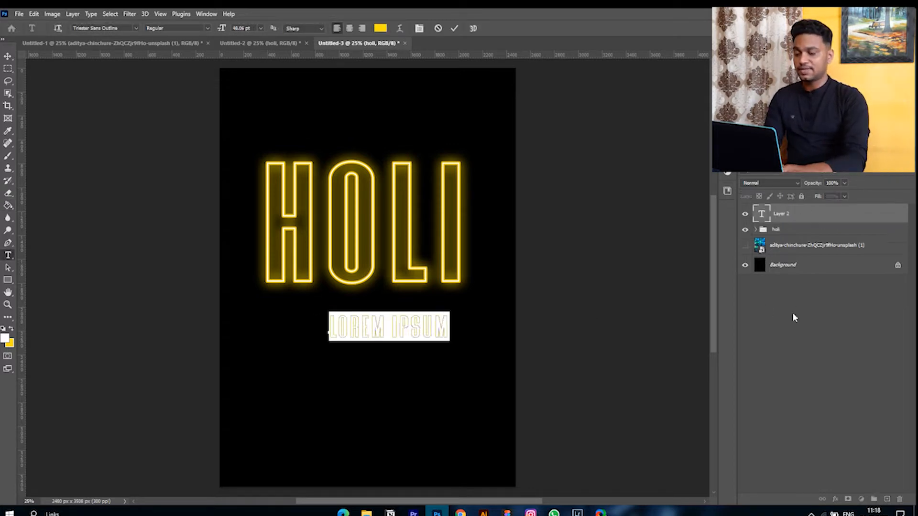
{"action": "key", "text": "BackSpace"}
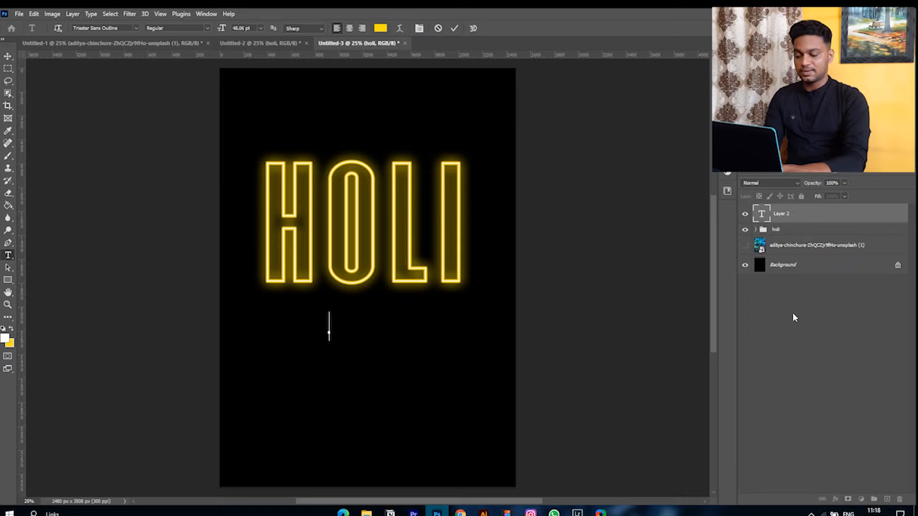
{"action": "type", "text": "MANIA"}
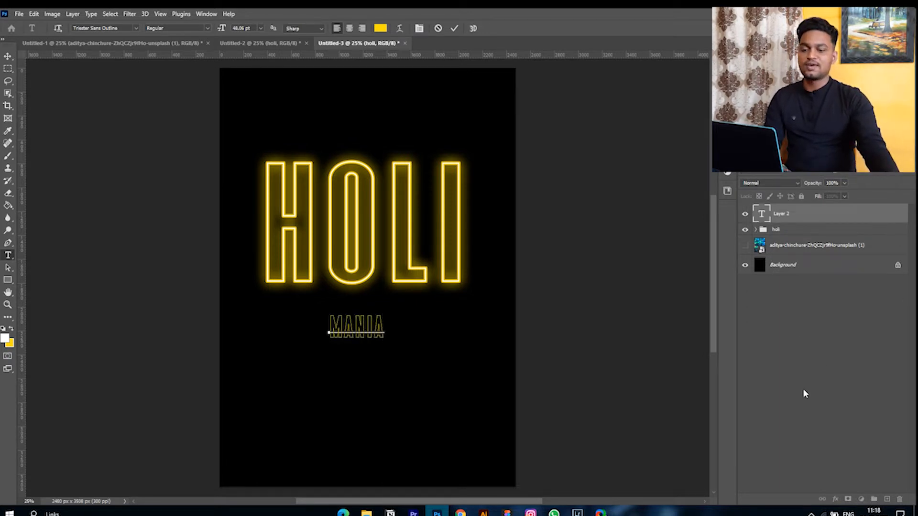
{"action": "left_click", "coordinate": [788, 215]}
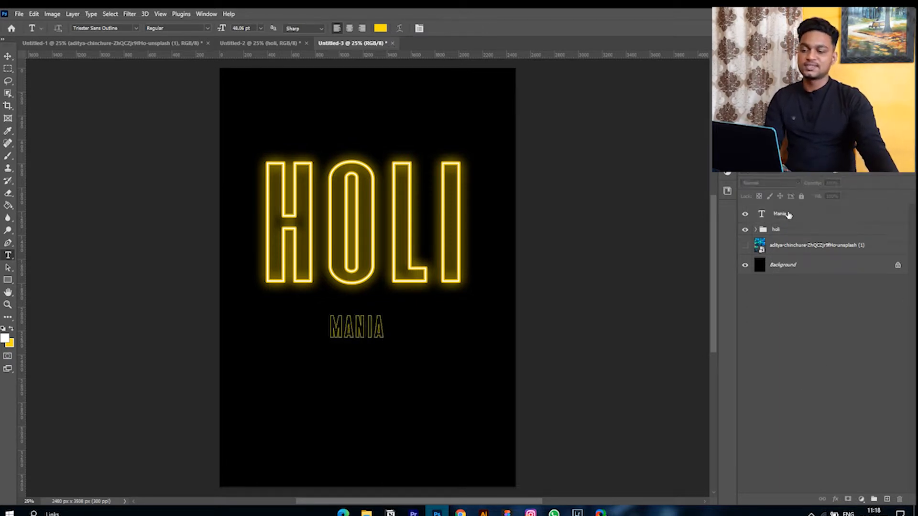
Change the font of the Mania text below the HOLI title to Triester with the SVG style
{"action": "double_click", "coordinate": [762, 215]}
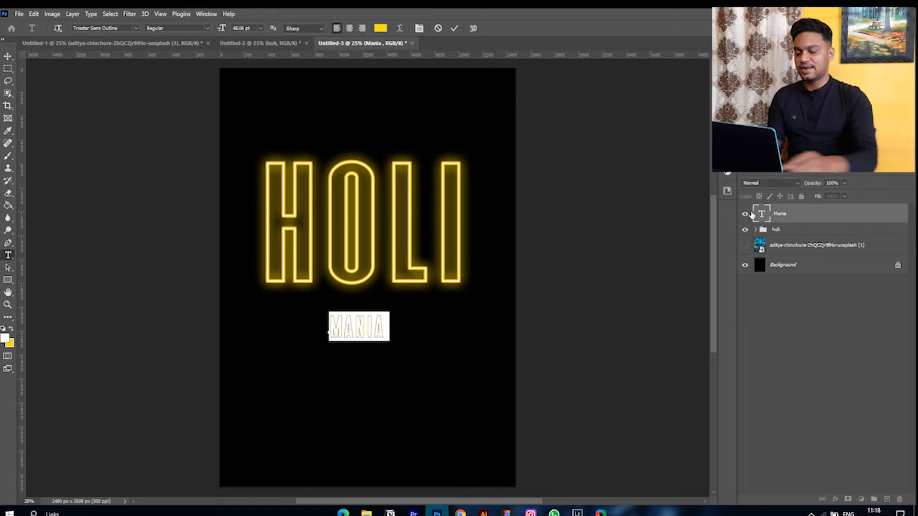
{"action": "left_click", "coordinate": [124, 27]}
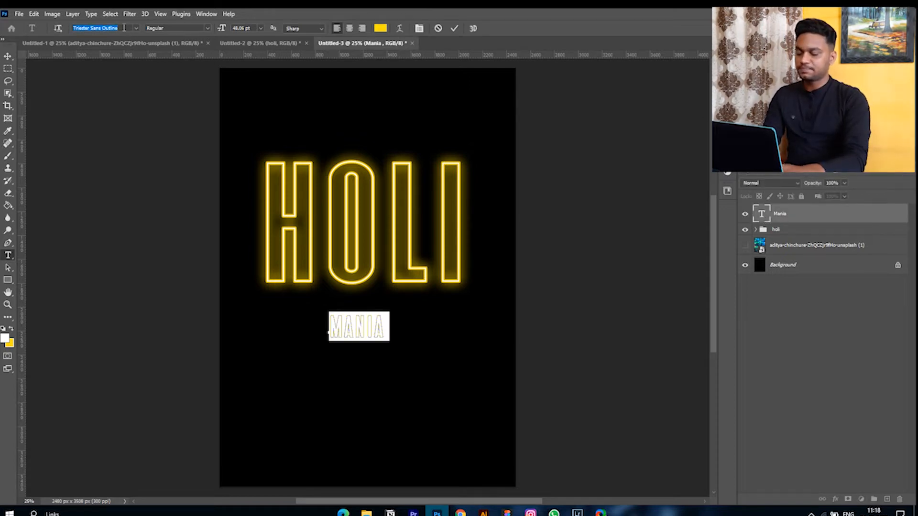
{"action": "type", "text": "m"}
{"action": "type", "text": "ri"}
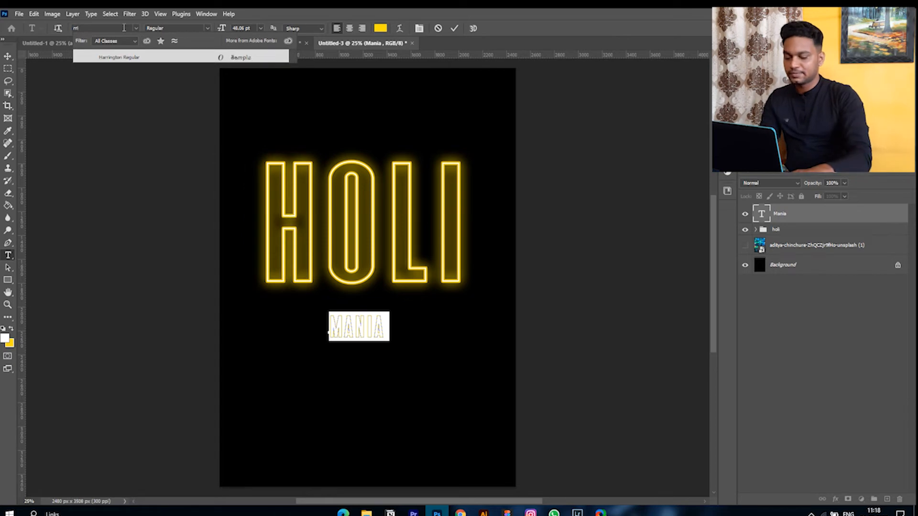
{"action": "key", "text": "BackSpace"}
{"action": "key", "text": "BackSpace"}
{"action": "key", "text": "BackSpace"}
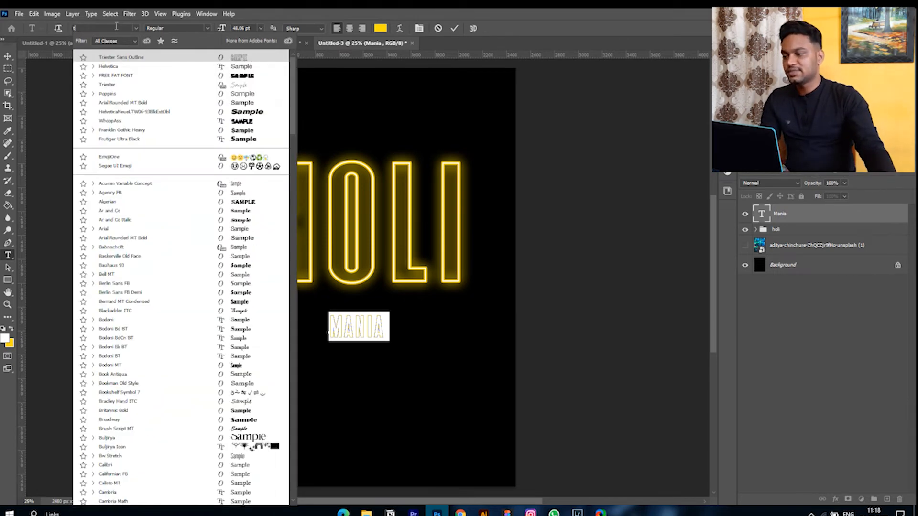
{"action": "type", "text": "tri"}
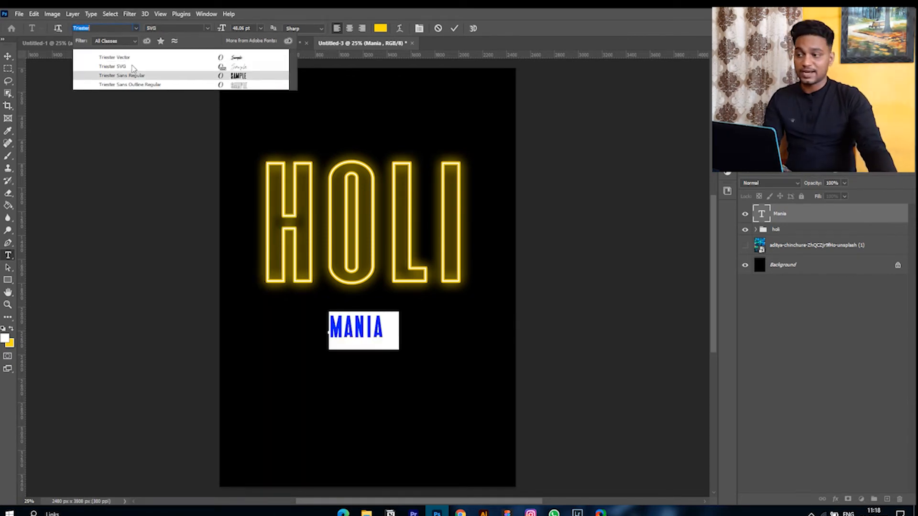
{"action": "left_click", "coordinate": [136, 67]}
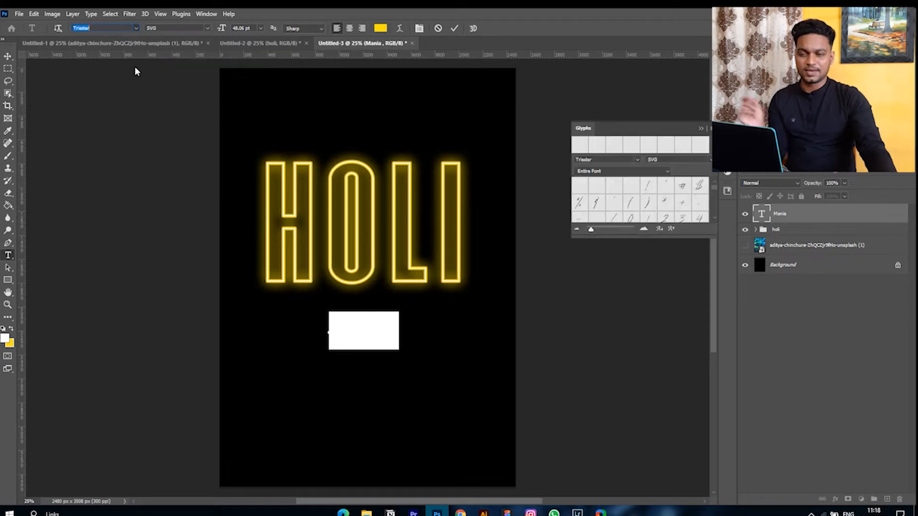
{"action": "left_click", "coordinate": [701, 128]}
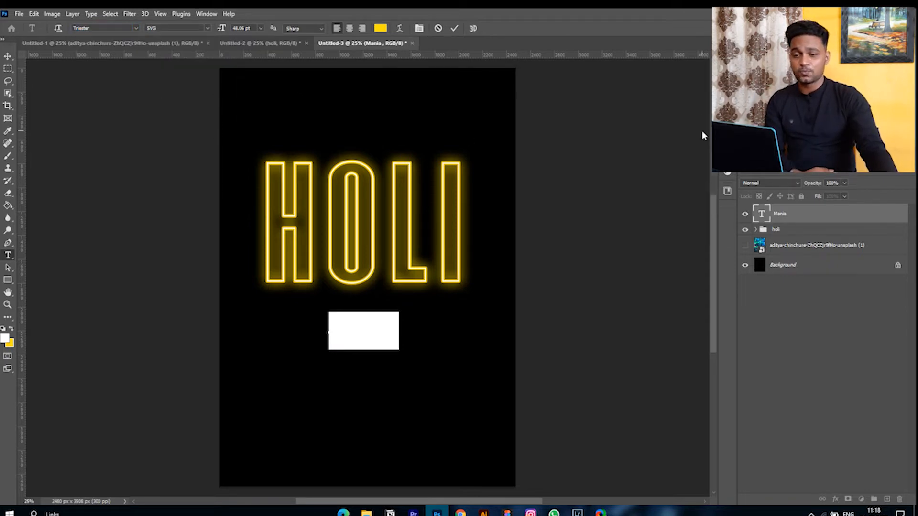
Set the Mania text's color to white
{"action": "left_click", "coordinate": [801, 216]}
{"action": "double_click", "coordinate": [763, 215]}
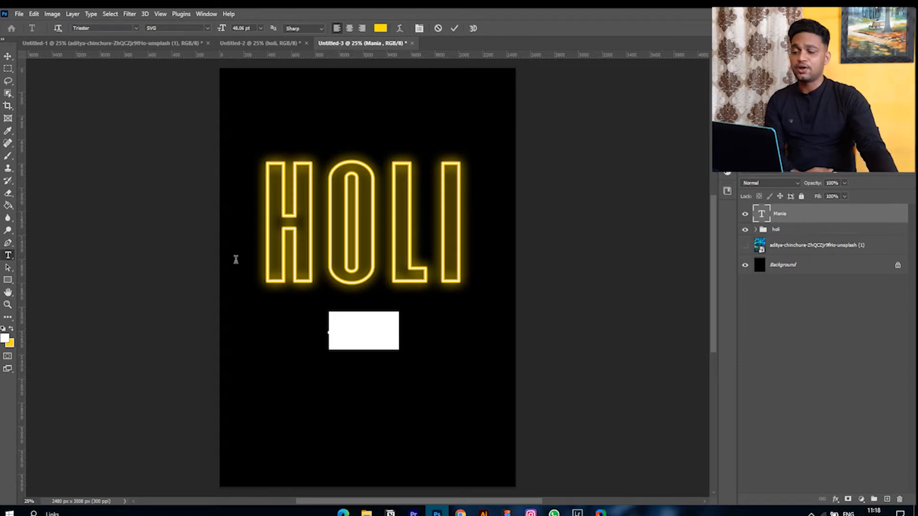
{"action": "left_click", "coordinate": [888, 376]}
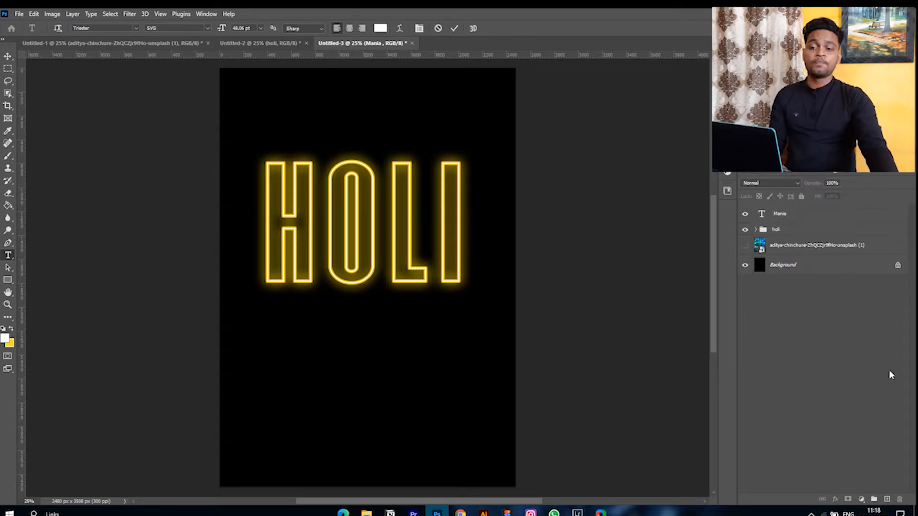
Add a new layer above the Mania text, fill it with white, and clip it to the text layer
{"action": "left_click", "coordinate": [792, 219]}
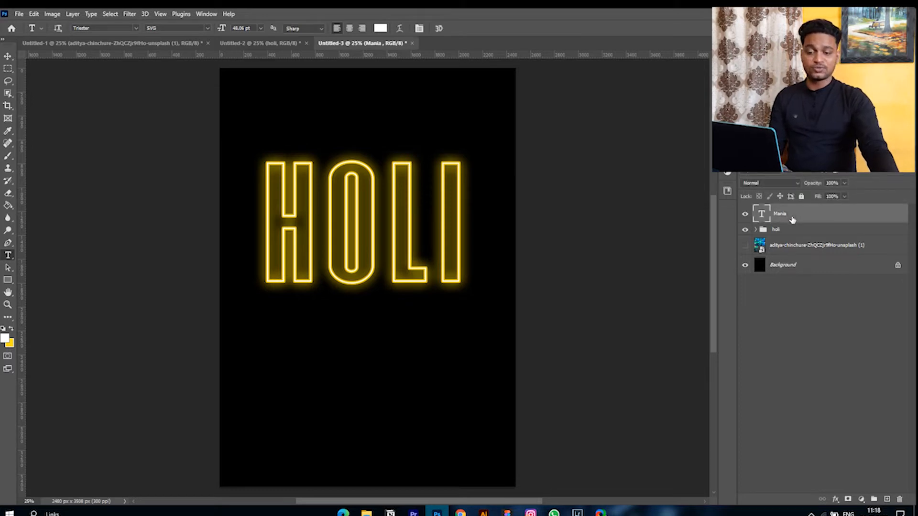
{"action": "left_click", "coordinate": [887, 499]}
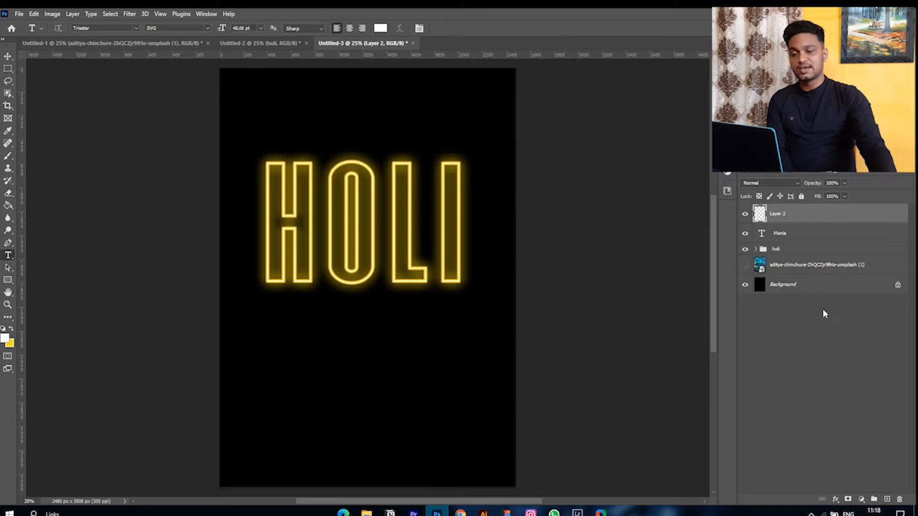
{"action": "left_click", "coordinate": [8, 205]}
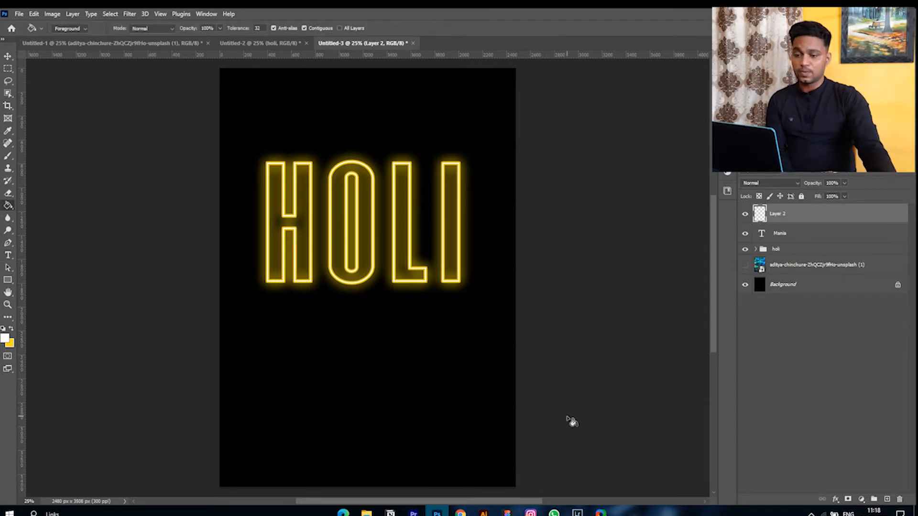
{"action": "left_click", "coordinate": [387, 342]}
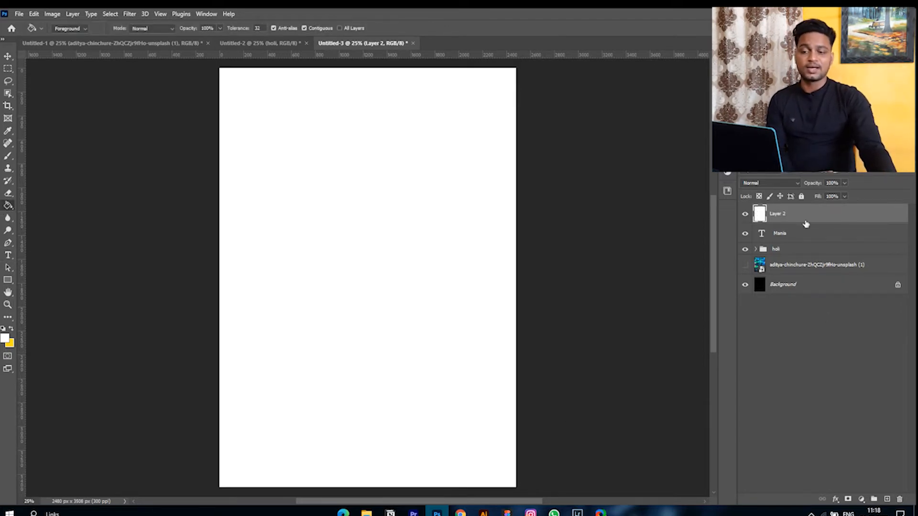
{"action": "right_click", "coordinate": [806, 224]}
{"action": "left_click", "coordinate": [764, 284]}
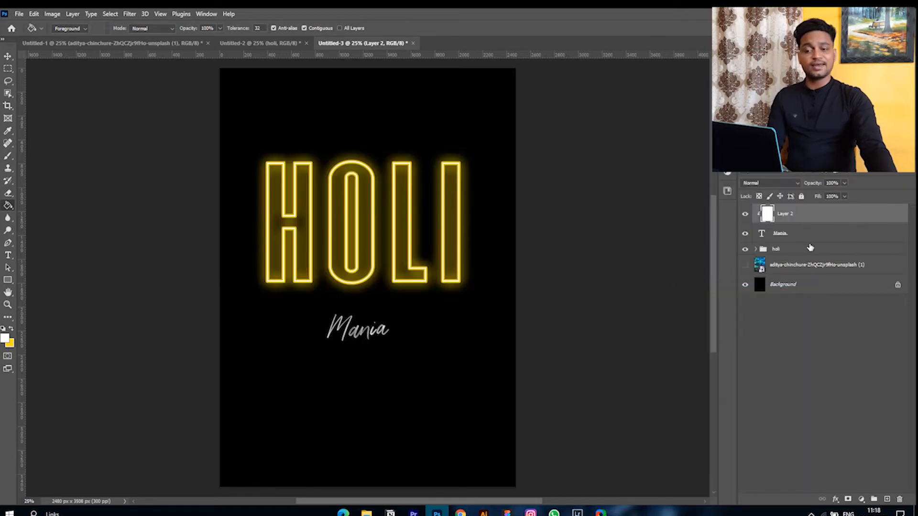
Merge the white clipped layer with the Mania text layer into a single layer
{"action": "left_click", "coordinate": [796, 237], "text": "shift"}
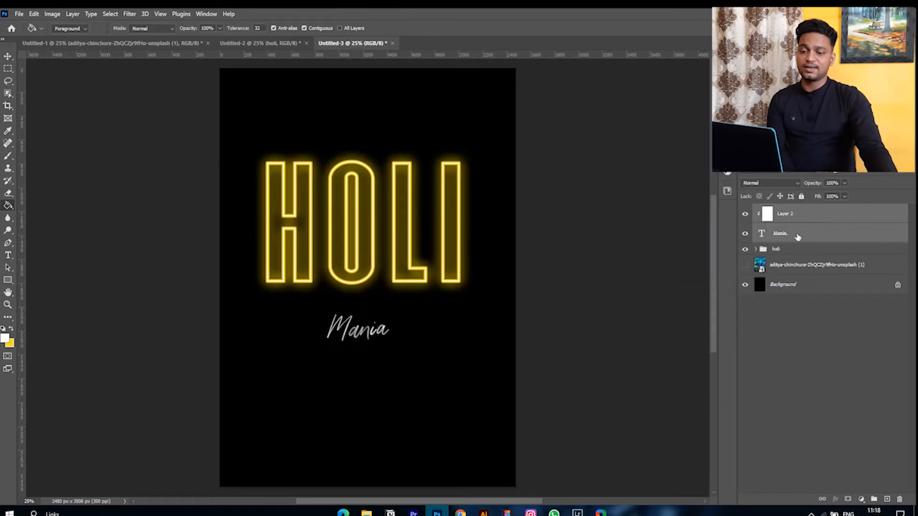
{"action": "right_click", "coordinate": [797, 237]}
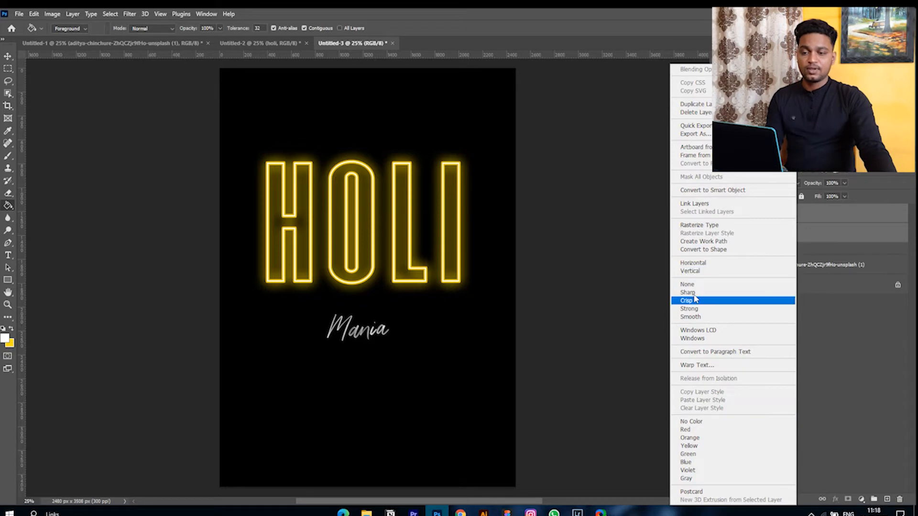
{"action": "left_click", "coordinate": [902, 386]}
{"action": "left_click", "coordinate": [815, 377]}
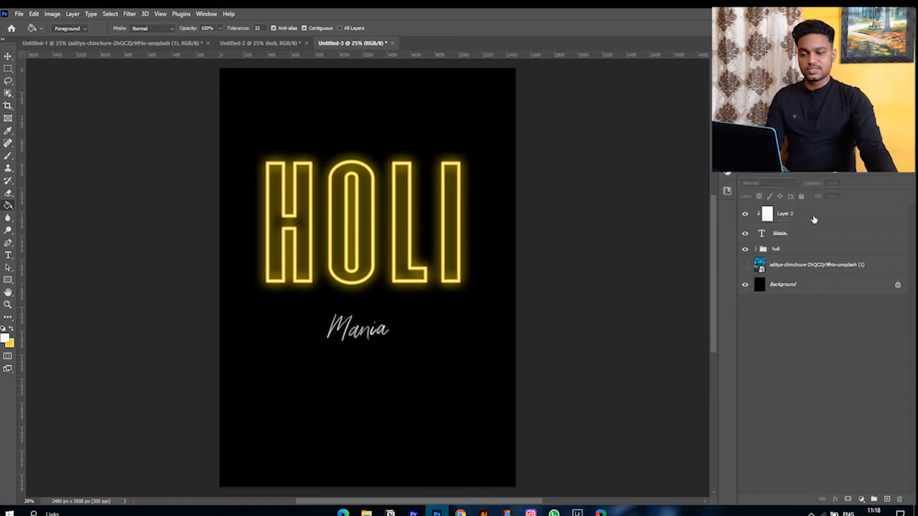
{"action": "left_click", "coordinate": [814, 218]}
{"action": "left_click", "coordinate": [808, 233], "text": "shift"}
{"action": "right_click", "coordinate": [809, 235]}
{"action": "left_click", "coordinate": [804, 237]}
{"action": "left_click", "coordinate": [798, 220], "text": "shift"}
{"action": "right_click", "coordinate": [798, 220]}
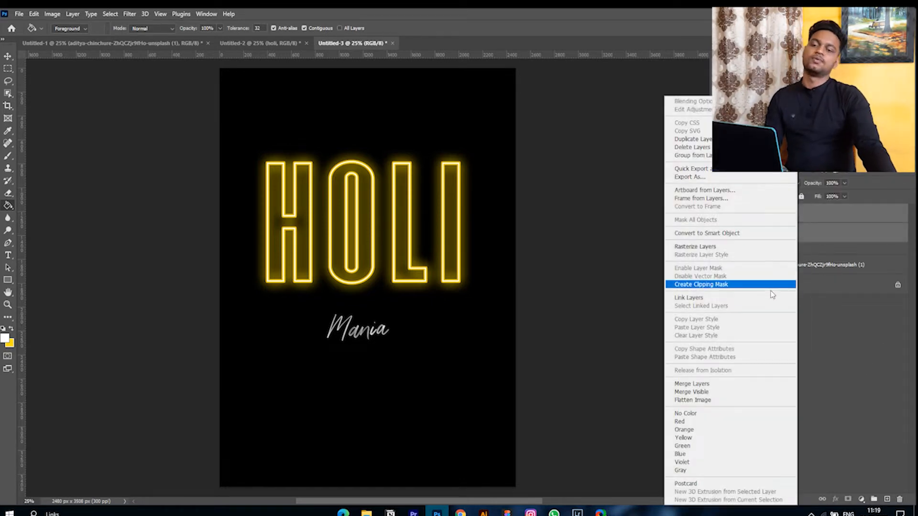
{"action": "left_click", "coordinate": [707, 383]}
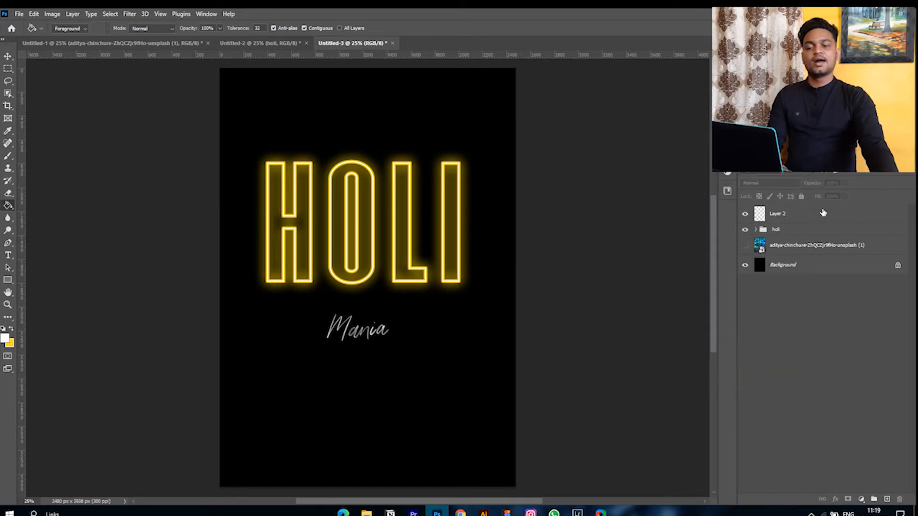
{"action": "left_click", "coordinate": [816, 227]}
{"action": "left_click", "coordinate": [814, 220]}
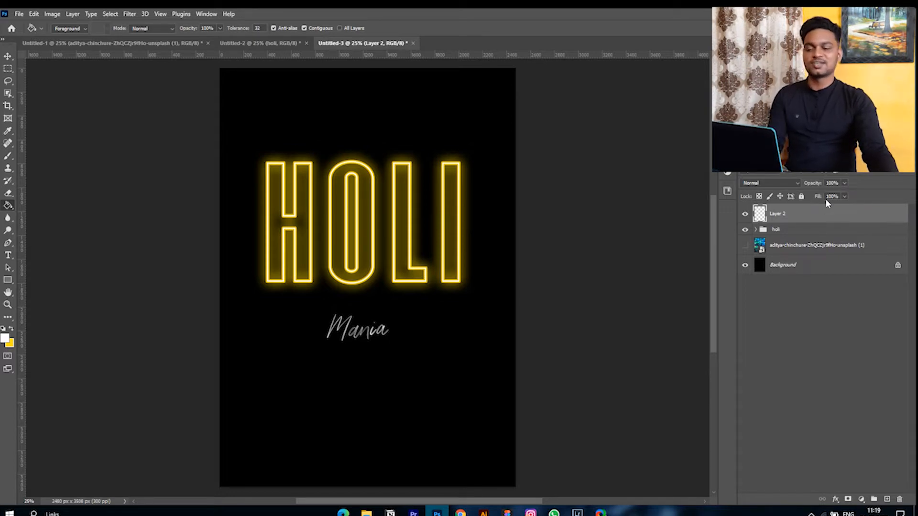
Try duplicating the merged Mania layer four times, and undo the duplicates
{"action": "key", "text": "ctrl+j"}
{"action": "key", "text": "ctrl+j"}
{"action": "key", "text": "ctrl+j"}
{"action": "key", "text": "ctrl+j"}
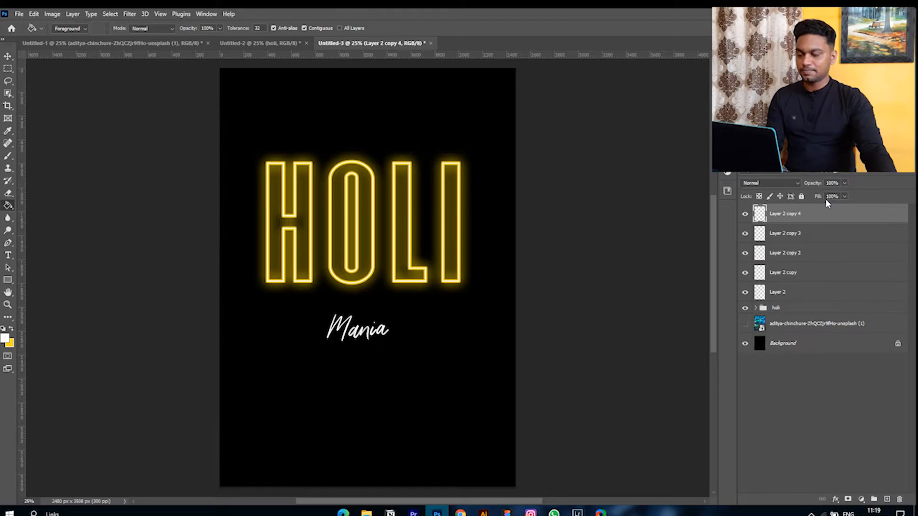
{"action": "key", "text": "ctrl+z"}
{"action": "key", "text": "ctrl+z"}
{"action": "key", "text": "ctrl+z"}
{"action": "key", "text": "ctrl+z"}
{"action": "key", "text": "ctrl+z"}
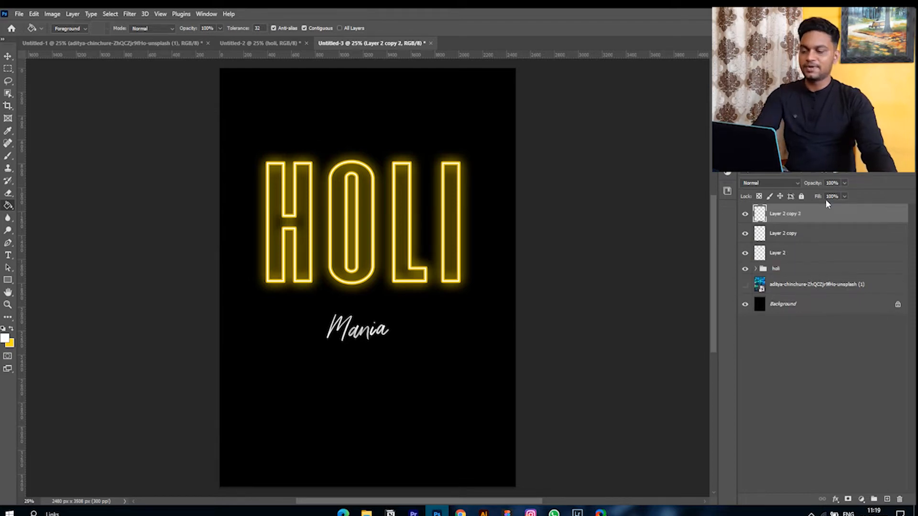
Examine the opacity and brush texture of the Mania lettering up close
{"action": "key", "text": "ctrl+plus"}
{"action": "key", "text": "ctrl+plus"}
{"action": "key", "text": "ctrl+plus"}
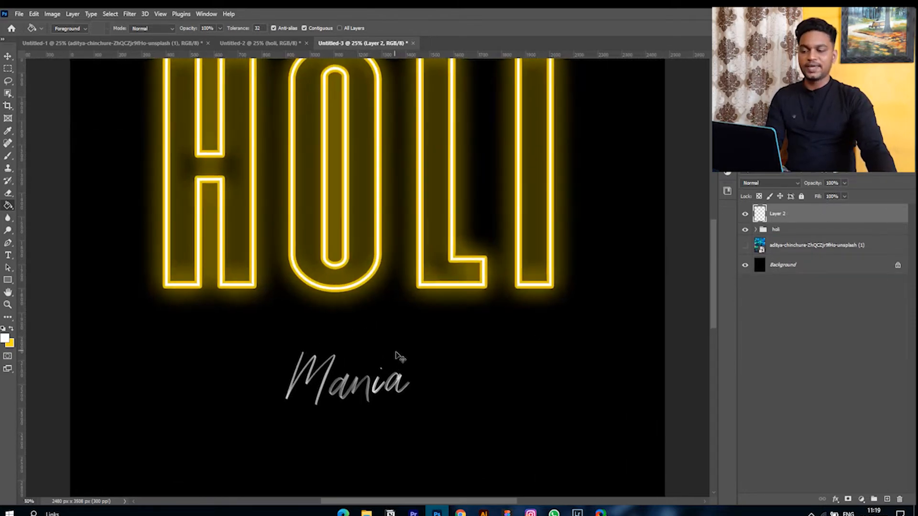
{"action": "scroll", "coordinate": [399, 352], "scroll_direction": "down", "scroll_amount": 3}
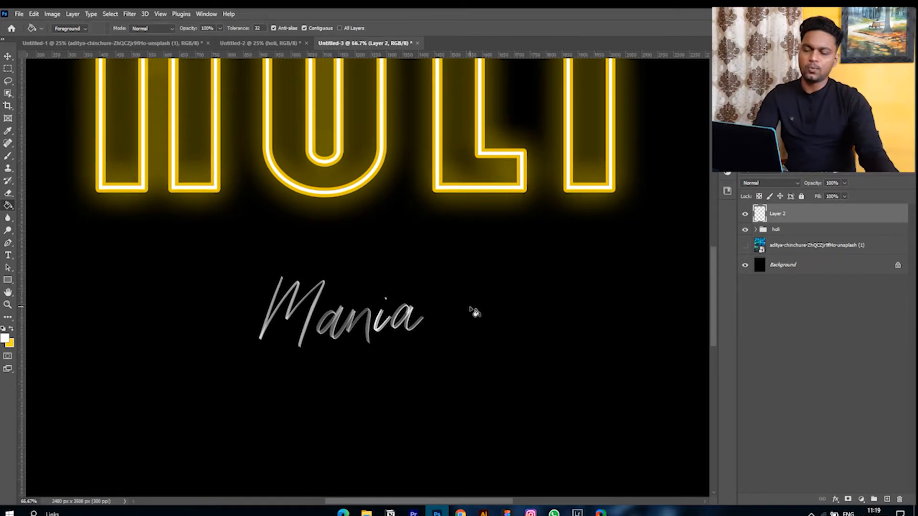
{"action": "key", "text": "ctrl+minus"}
{"action": "key", "text": "ctrl+minus"}
{"action": "key", "text": "ctrl+minus"}
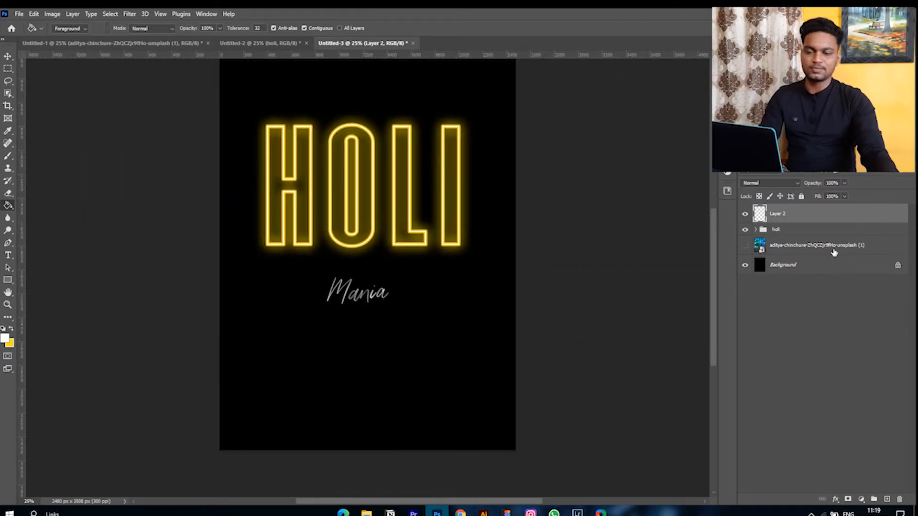
Stack four duplicates above the merged Mania layer and group all five layers
{"action": "key", "text": "ctrl+j"}
{"action": "key", "text": "ctrl+j"}
{"action": "key", "text": "ctrl+j"}
{"action": "key", "text": "ctrl+j"}
{"action": "key", "text": "ctrl+j"}
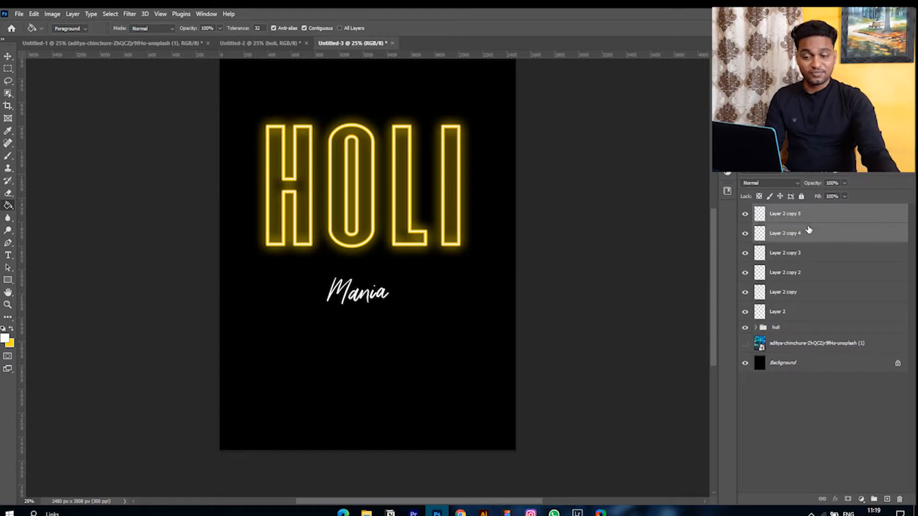
{"action": "key", "text": "Delete"}
{"action": "left_click", "coordinate": [790, 291], "text": "shift"}
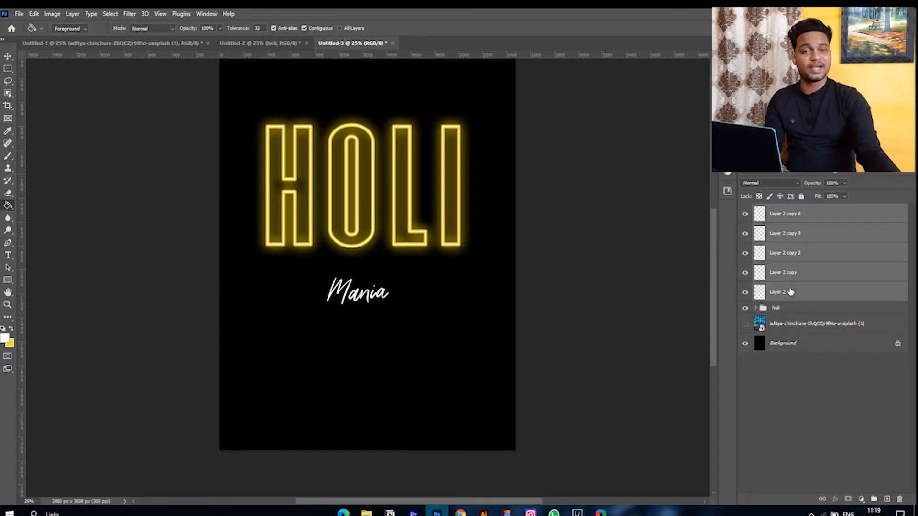
{"action": "left_click", "coordinate": [874, 499]}
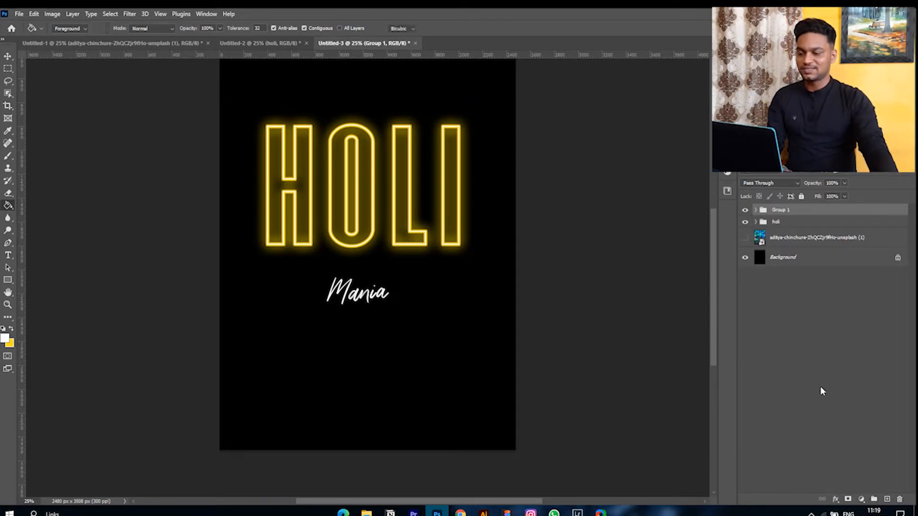
Scale the Mania group to about 420% width and 305% height, centered across the HOLI title
{"action": "key", "text": "ctrl+t"}
{"action": "left_click_drag", "start_coordinate": [393, 293], "coordinate": [514, 297]}
{"action": "left_click_drag", "start_coordinate": [444, 319], "coordinate": [377, 214]}
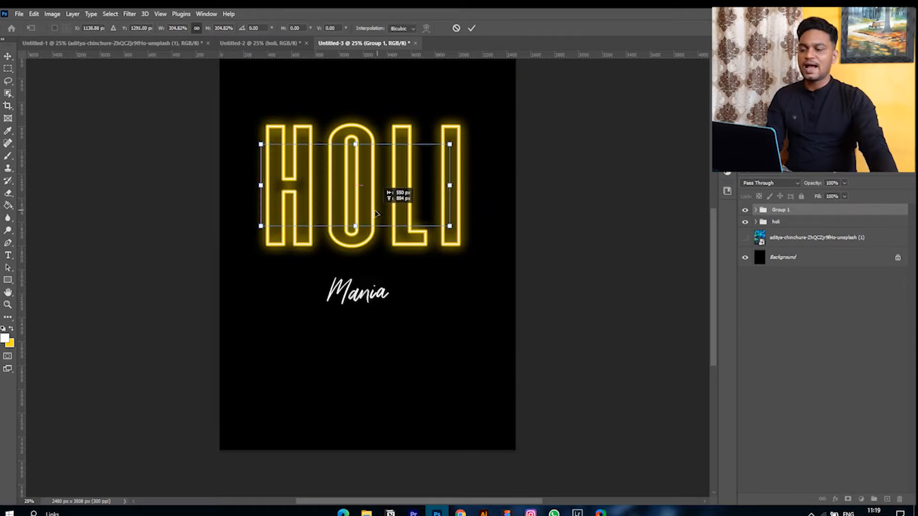
{"action": "left_click_drag", "start_coordinate": [449, 185], "coordinate": [425, 179]}
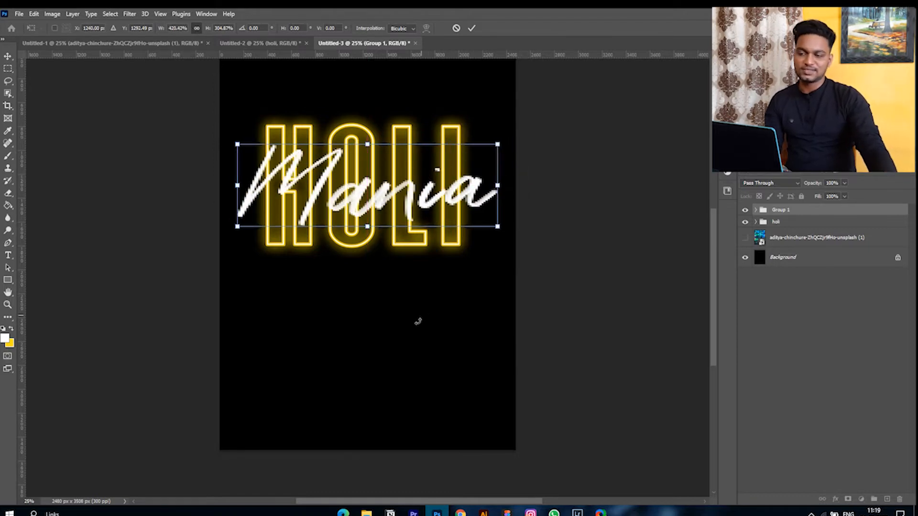
{"action": "left_click", "coordinate": [869, 362]}
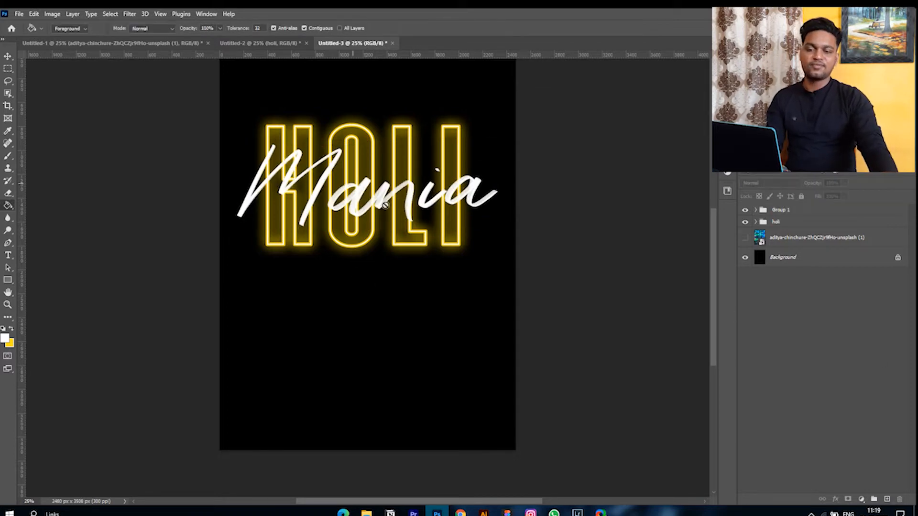
Rename the group holding the five Mania lettering layers to maina
{"action": "left_click", "coordinate": [820, 213]}
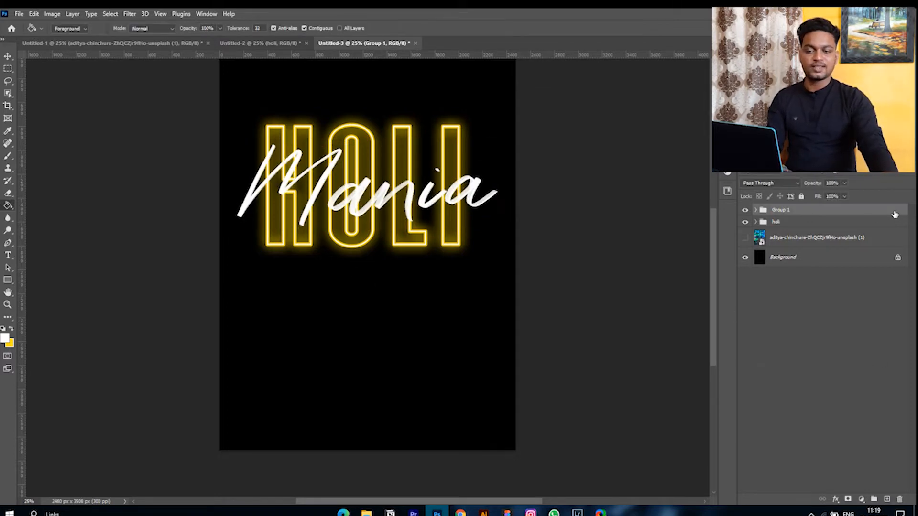
{"action": "left_click", "coordinate": [756, 210]}
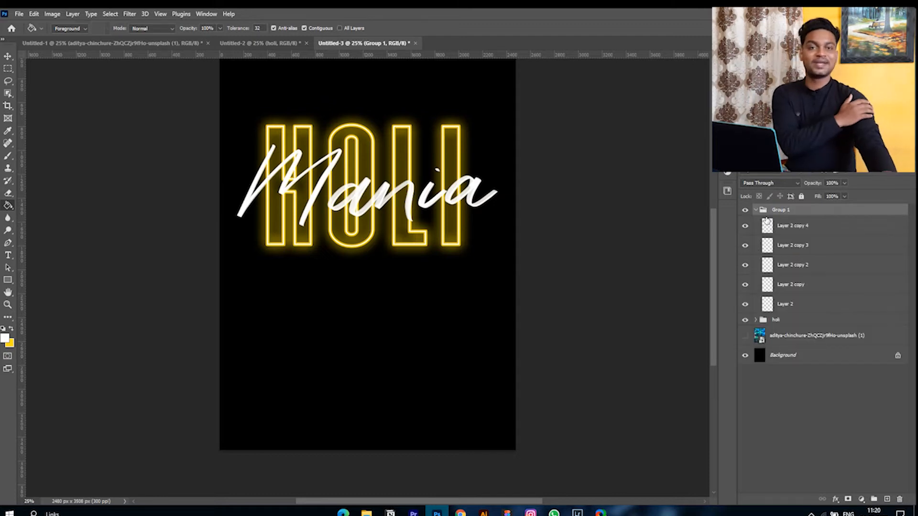
{"action": "left_click", "coordinate": [809, 227]}
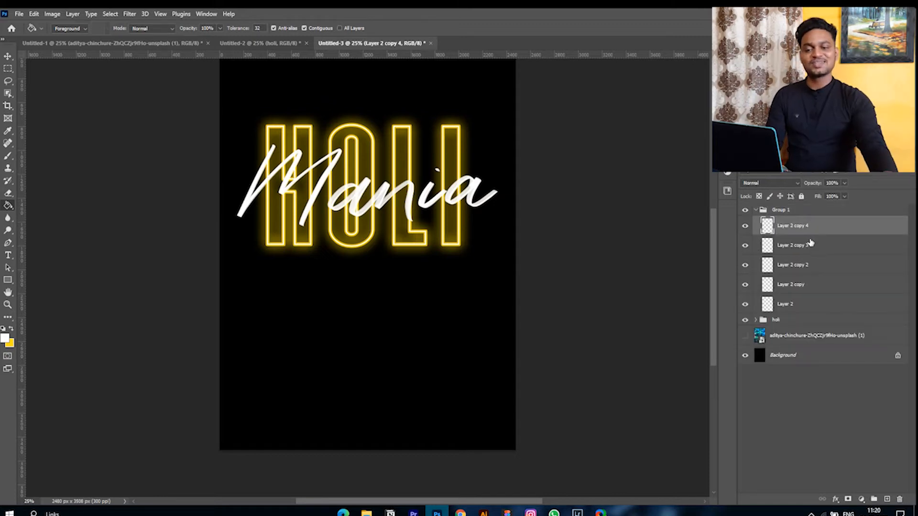
{"action": "left_click", "coordinate": [785, 302], "text": "shift"}
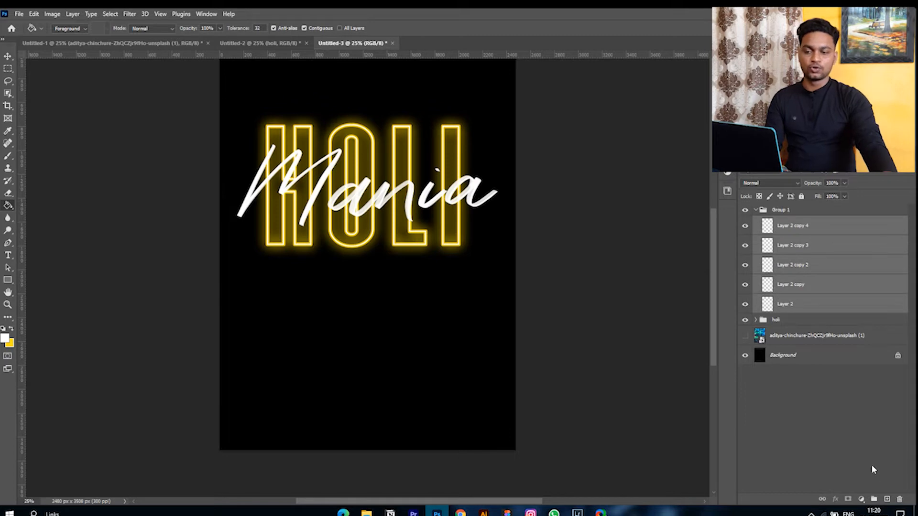
{"action": "left_click", "coordinate": [862, 424]}
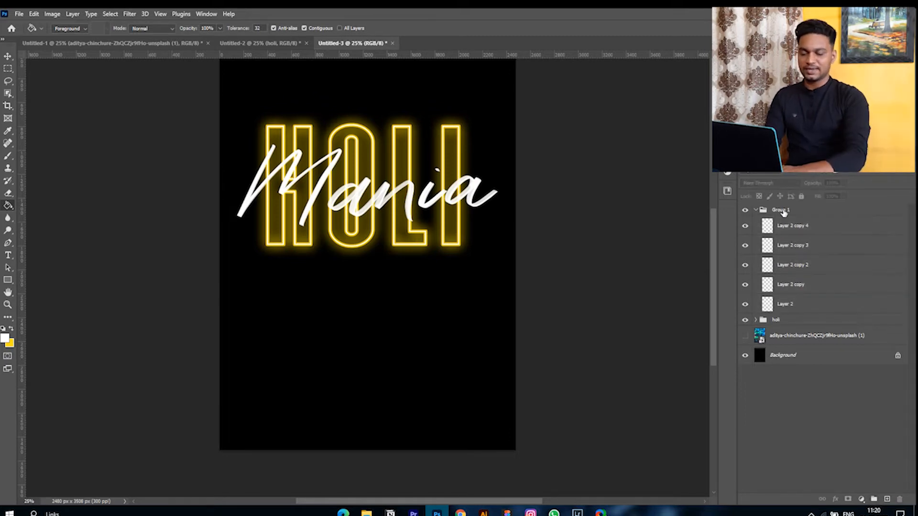
{"action": "double_click", "coordinate": [781, 210]}
{"action": "type", "text": "mani"}
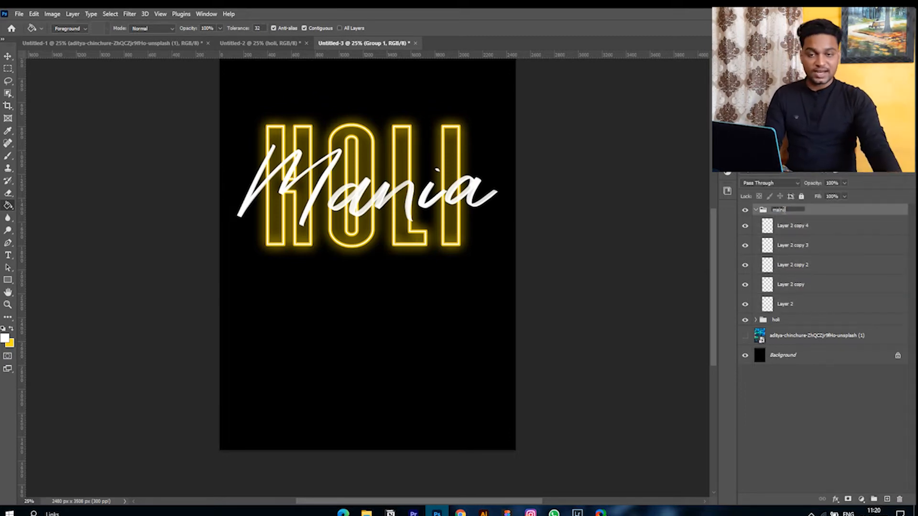
{"action": "type", "text": "a"}
{"action": "key", "text": "Return"}
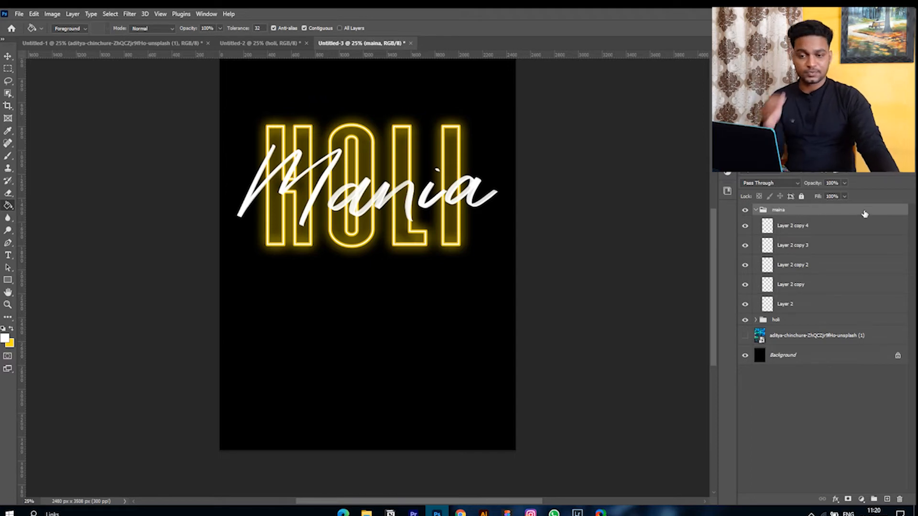
Add a black Multiply drop shadow to the maina group with 100% opacity, 9 px distance, 10% spread and 81 px size
{"action": "double_click", "coordinate": [864, 214]}
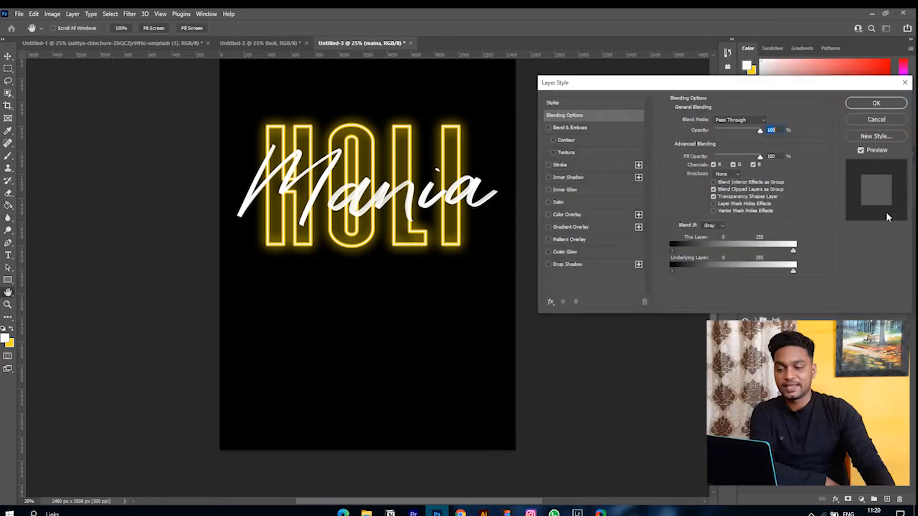
{"action": "left_click", "coordinate": [549, 264]}
{"action": "left_click", "coordinate": [579, 265]}
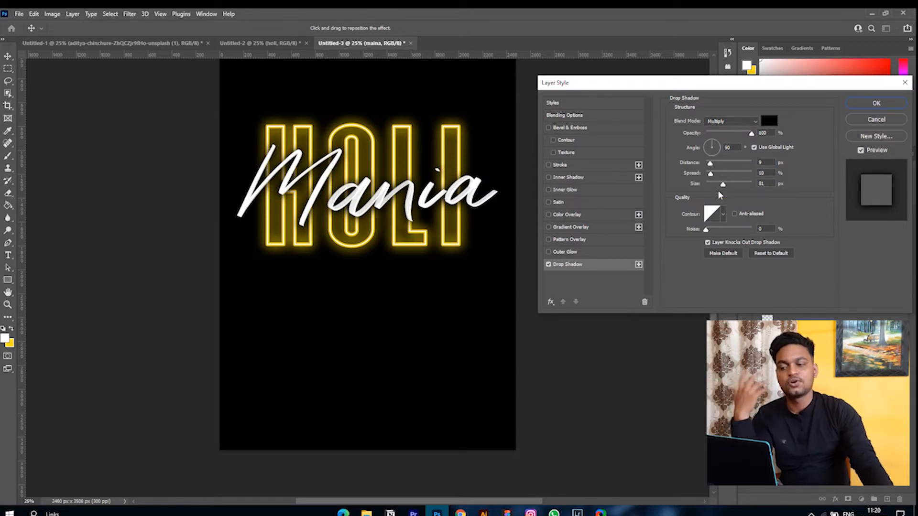
{"action": "left_click", "coordinate": [876, 103]}
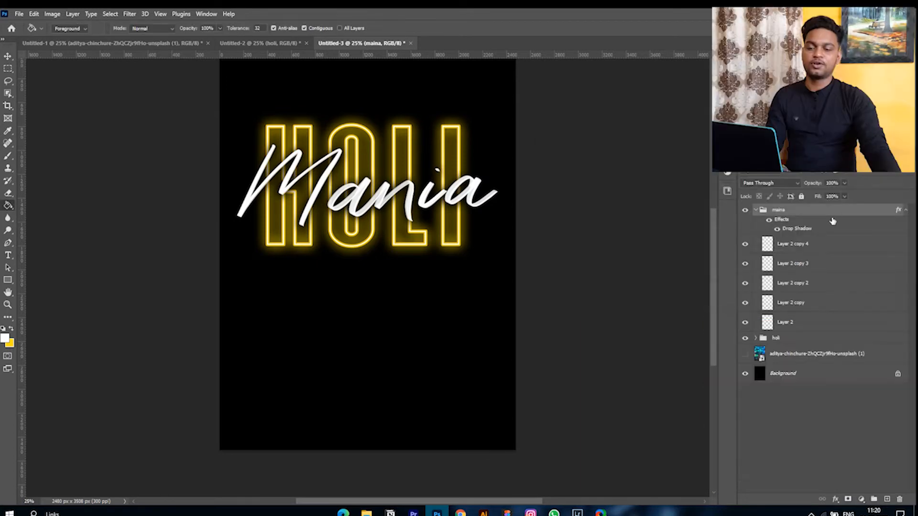
{"action": "left_click", "coordinate": [755, 209]}
Scale the holi and maina groups together to about 80% and move them higher on the page, keeping them horizontally centered
{"action": "left_click", "coordinate": [801, 241]}
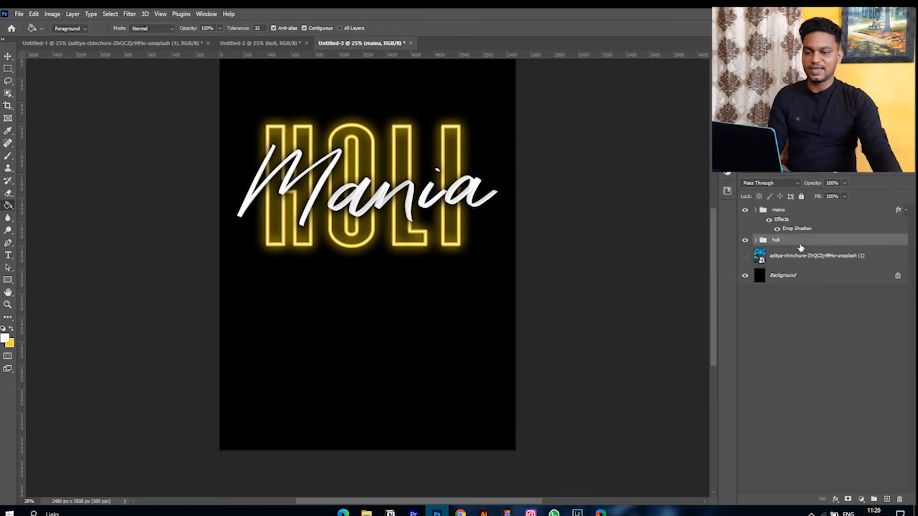
{"action": "left_click", "coordinate": [788, 211], "text": "shift"}
{"action": "key", "text": "ctrl+t"}
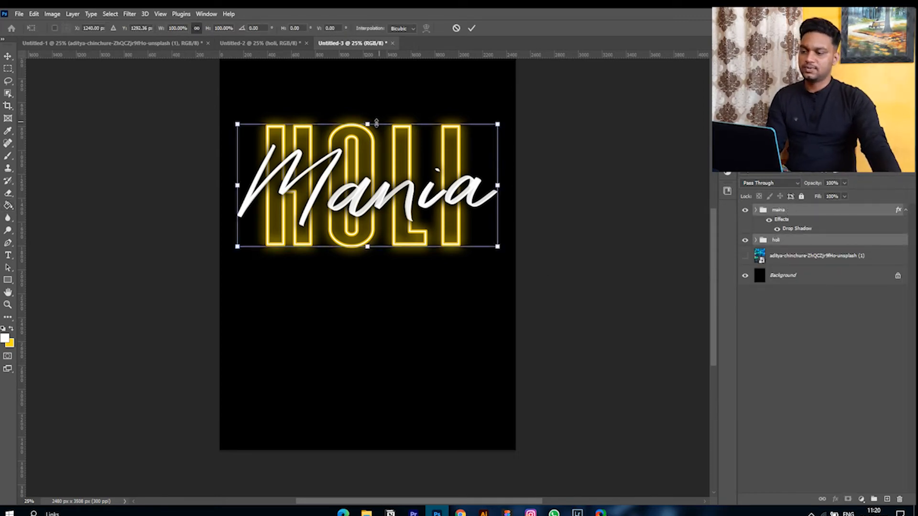
{"action": "left_click_drag", "start_coordinate": [376, 123], "coordinate": [377, 149]}
{"action": "left_click_drag", "start_coordinate": [365, 214], "coordinate": [366, 176]}
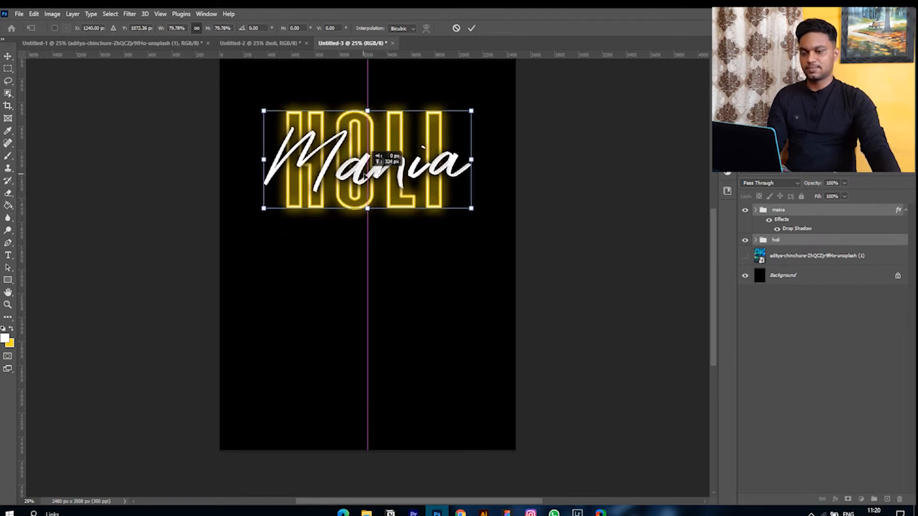
{"action": "key", "text": "Return"}
{"action": "key", "text": "g"}
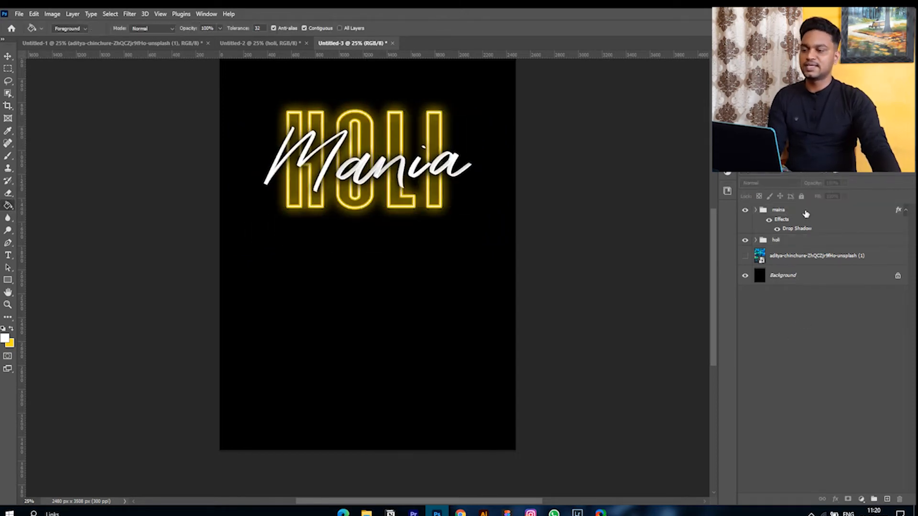
Scale the maina group alone to about 90% and position it over the middle of the HOLI title
{"action": "left_click", "coordinate": [806, 214]}
{"action": "key", "text": "ctrl+t"}
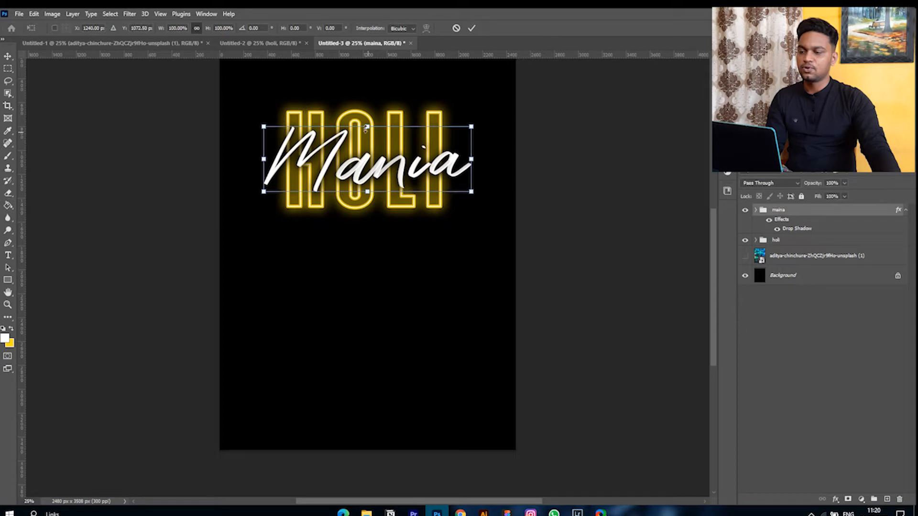
{"action": "left_click_drag", "start_coordinate": [366, 128], "coordinate": [365, 134]}
{"action": "left_click_drag", "start_coordinate": [392, 183], "coordinate": [392, 180]}
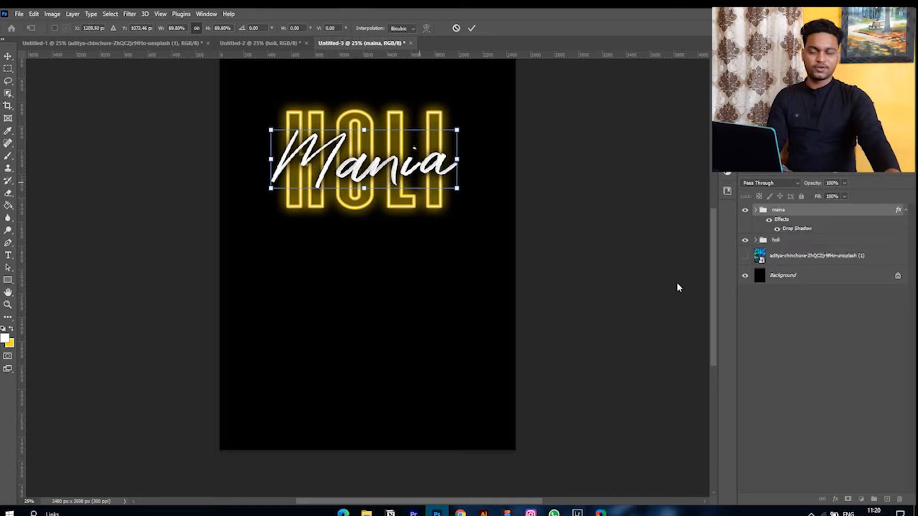
{"action": "key", "text": "Return"}
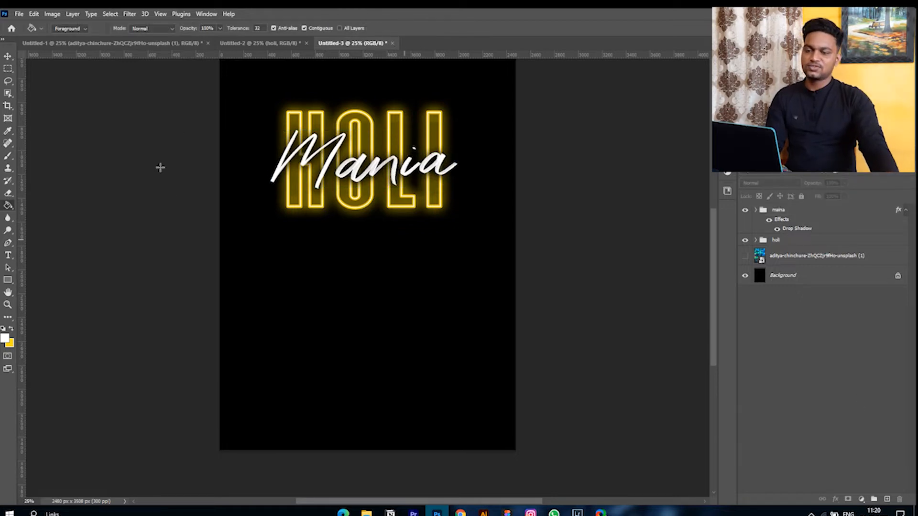
Distort the maina lettering symmetrically so its base flares out about 13° on both sides
{"action": "left_click", "coordinate": [798, 212]}
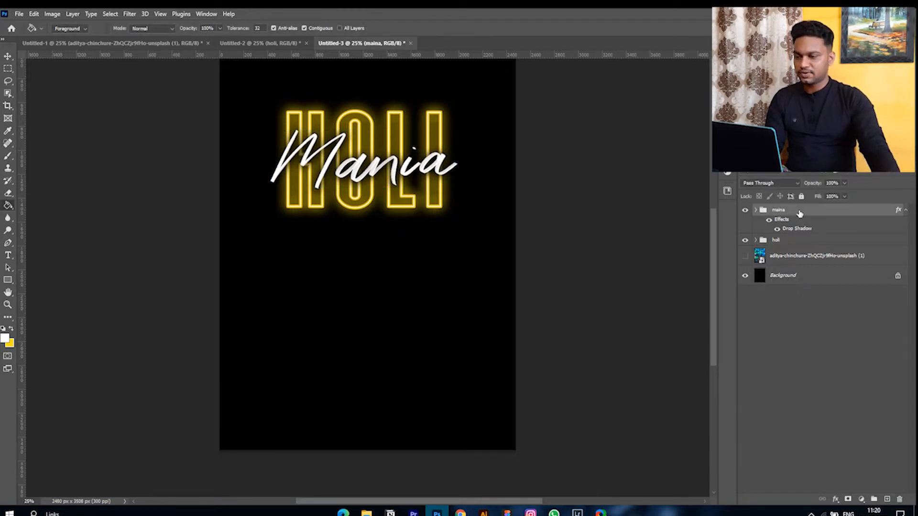
{"action": "key", "text": "ctrl+t"}
{"action": "right_click", "coordinate": [356, 153]}
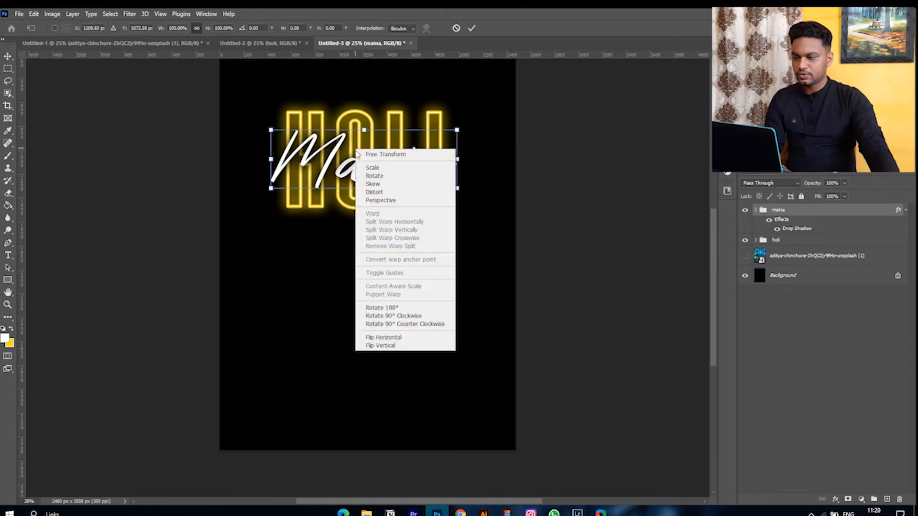
{"action": "left_click", "coordinate": [380, 192]}
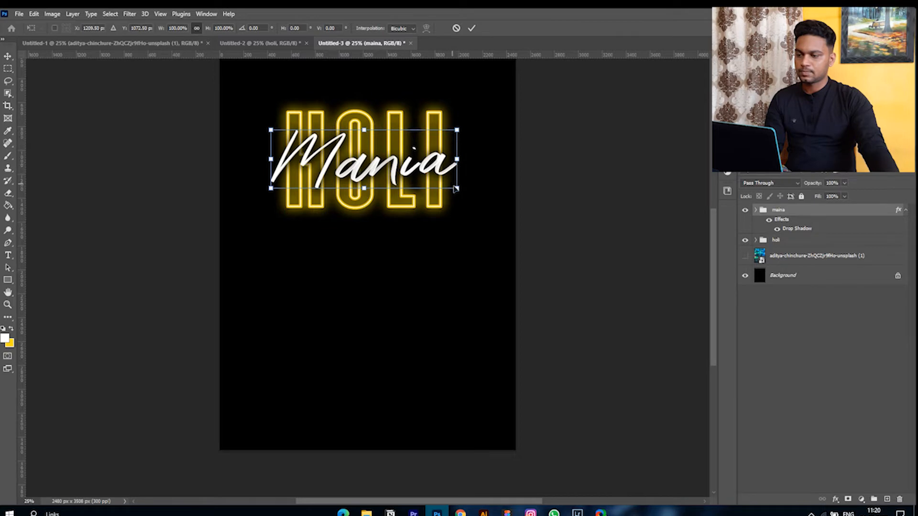
{"action": "left_click_drag", "start_coordinate": [456, 189], "coordinate": [470, 199]}
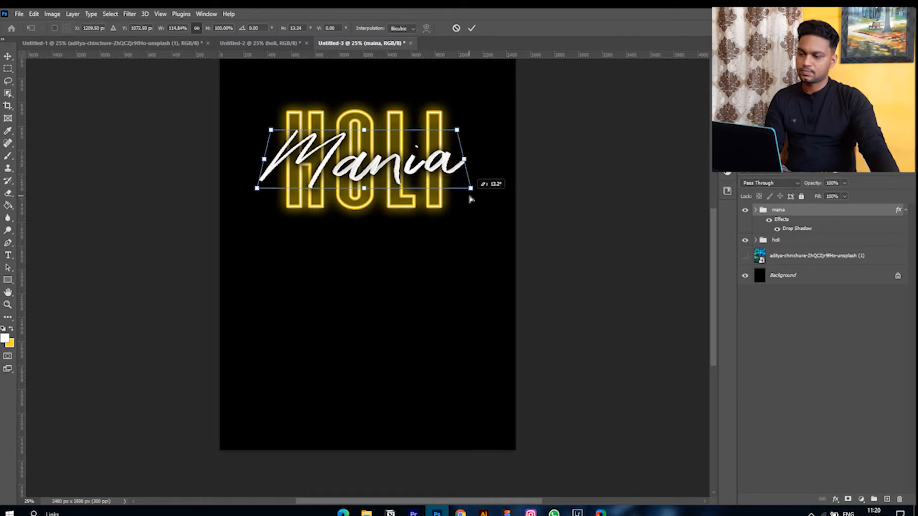
{"action": "key", "text": "Return"}
{"action": "key", "text": "g"}
Shift the maina lettering about 14 px to the right over the HOLI title
{"action": "scroll", "coordinate": [399, 206], "scroll_direction": "up", "scroll_amount": 3}
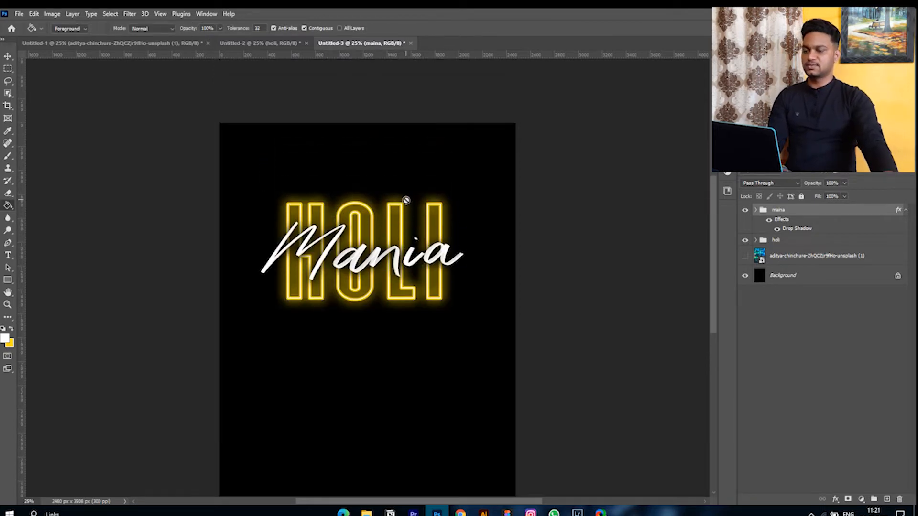
{"action": "key", "text": "ctrl+t"}
{"action": "left_click_drag", "start_coordinate": [357, 233], "coordinate": [360, 233]}
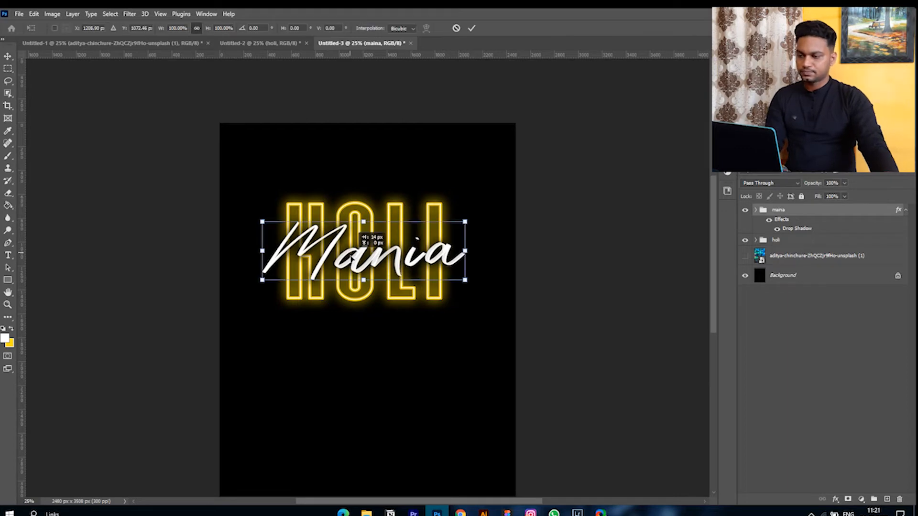
{"action": "left_click", "coordinate": [809, 349]}
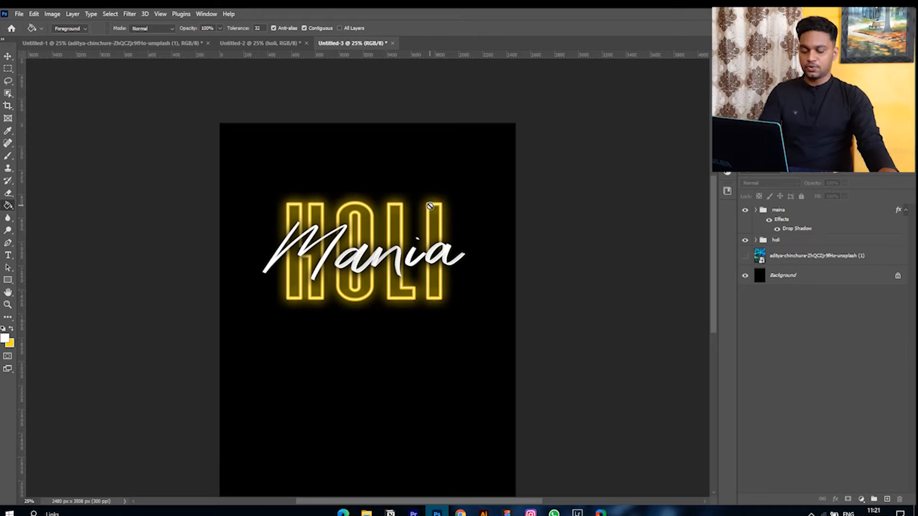
Show the hidden concert crowd photo layer behind the title
{"action": "scroll", "coordinate": [432, 210], "scroll_direction": "up", "scroll_amount": 1}
{"action": "key", "text": "ctrl+minus"}
{"action": "key", "text": "ctrl+minus"}
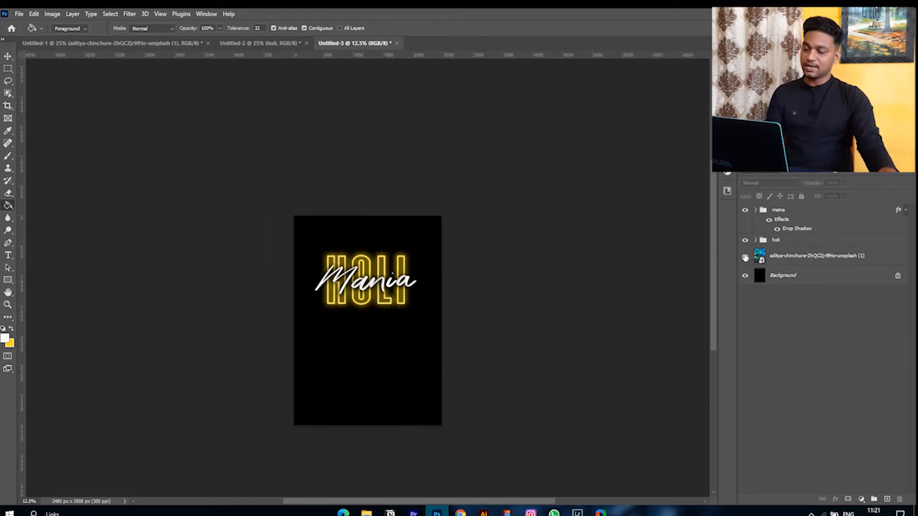
{"action": "left_click", "coordinate": [744, 257]}
Move the maina and holi groups together slightly down, centering them at X 1240 px and about Y 1216 px
{"action": "left_click", "coordinate": [822, 219]}
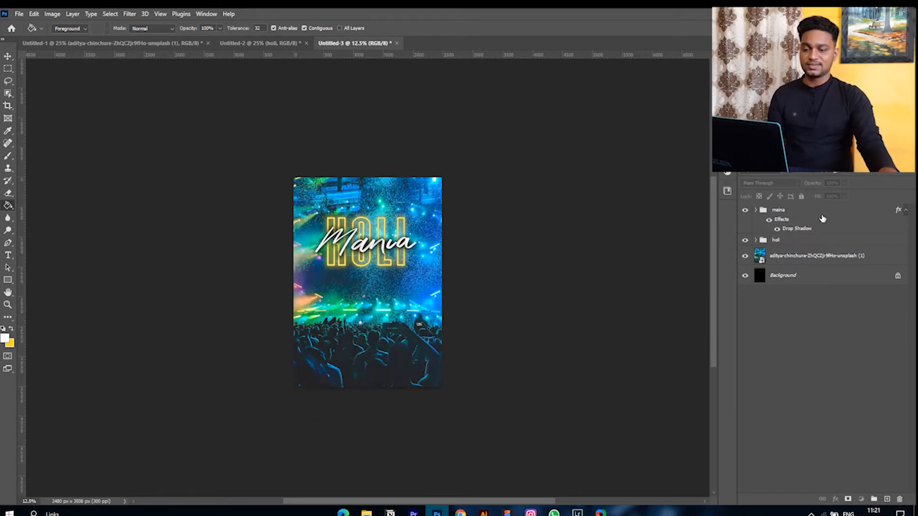
{"action": "left_click", "coordinate": [792, 242], "text": "shift"}
{"action": "key", "text": "ctrl+t"}
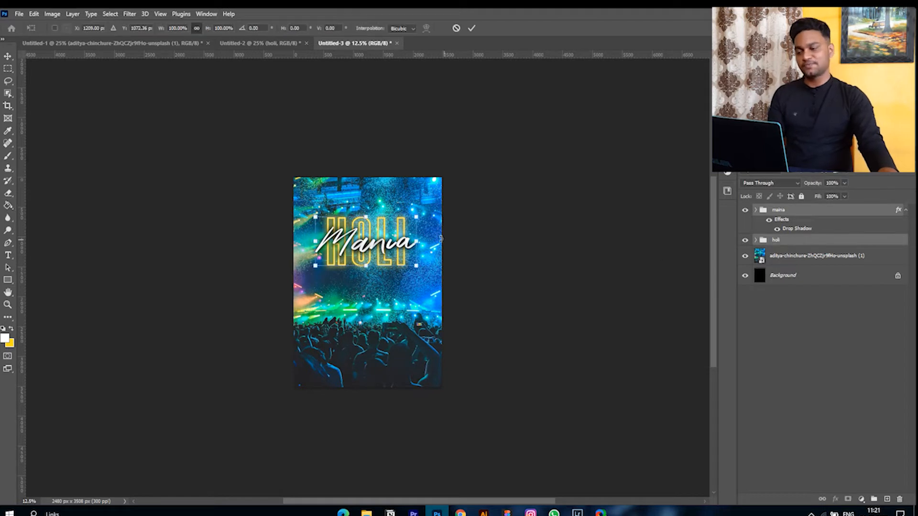
{"action": "mouse_move", "coordinate": [390, 241]}
{"action": "left_mouse_down"}
{"action": "mouse_move", "coordinate": [391, 260]}
{"action": "mouse_move", "coordinate": [390, 246]}
{"action": "left_mouse_up"}
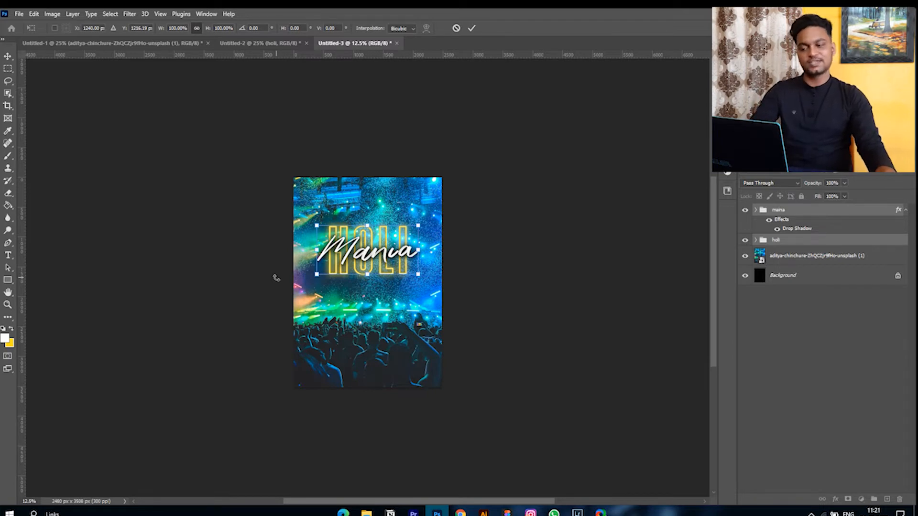
{"action": "key", "text": "ctrl+plus"}
{"action": "key", "text": "ctrl+plus"}
{"action": "key", "text": "ctrl+minus"}
{"action": "scroll", "coordinate": [387, 204], "scroll_direction": "down", "scroll_amount": 1}
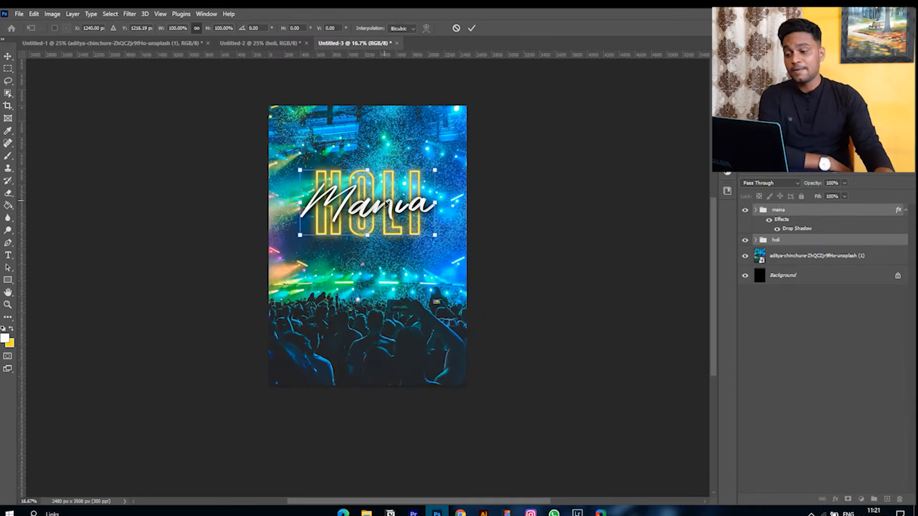
{"action": "scroll", "coordinate": [424, 244], "scroll_direction": "up", "scroll_amount": 1}
{"action": "key", "text": "g"}
Add a blank layer directly above the concert photo and activate the Brush tool
{"action": "left_click", "coordinate": [875, 261]}
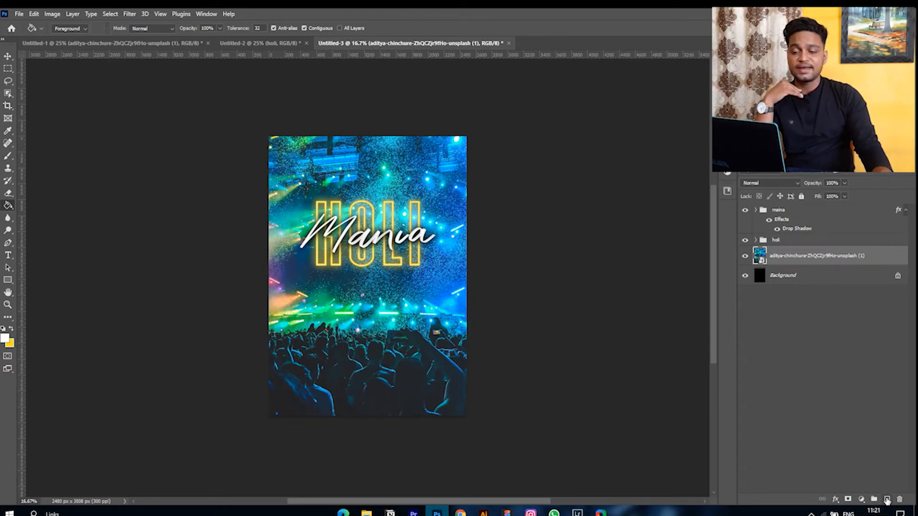
{"action": "left_click", "coordinate": [886, 499]}
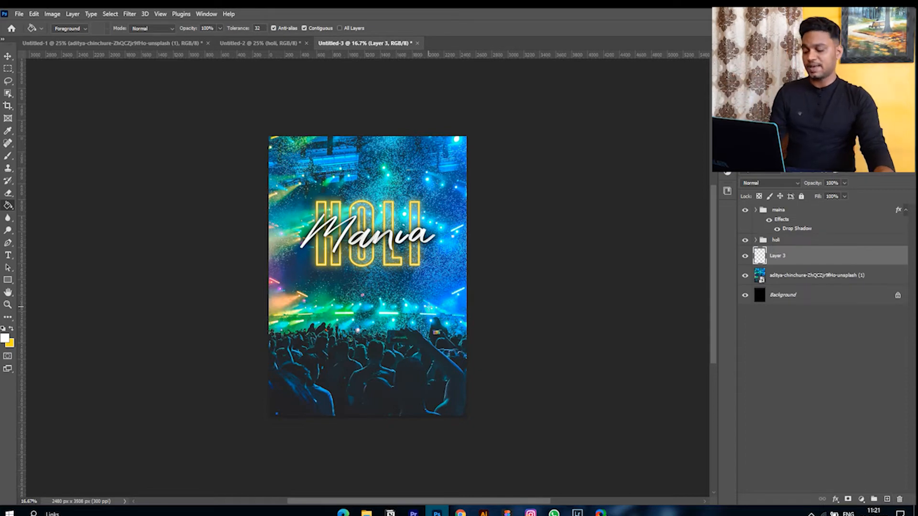
{"action": "key", "text": "b"}
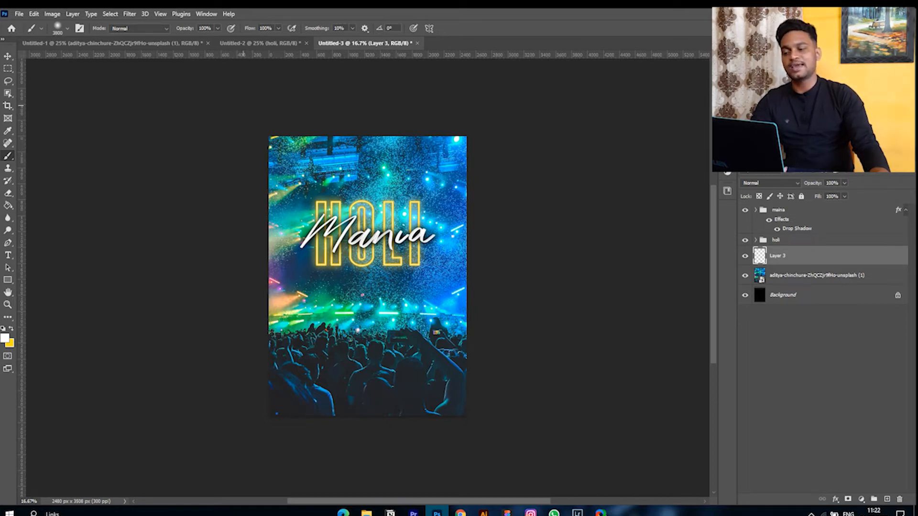
Undo the trial white stroke and darken the poster's upper and right edges with a large soft black brush on the new layer
{"action": "mouse_move", "coordinate": [243, 106]}
{"action": "left_mouse_down"}
{"action": "mouse_move", "coordinate": [501, 191]}
{"action": "mouse_move", "coordinate": [517, 364]}
{"action": "left_mouse_up"}
{"action": "key", "text": "ctrl+z"}
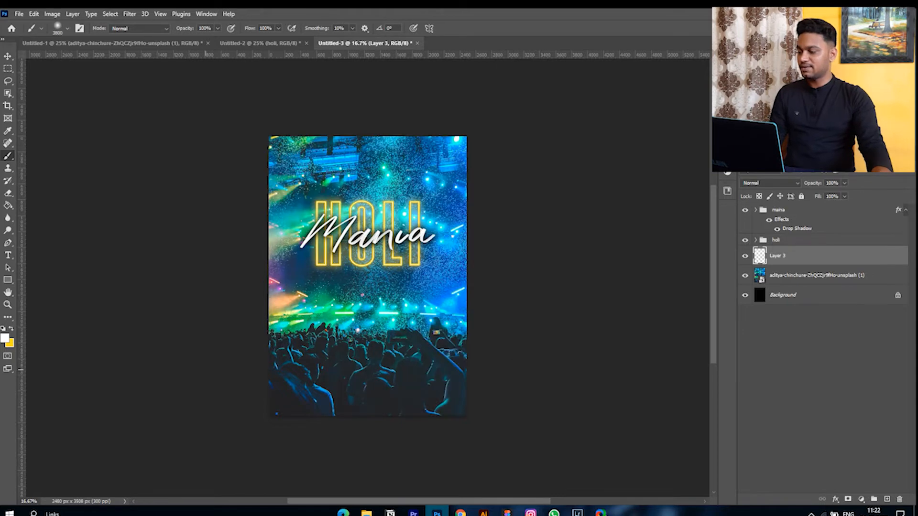
{"action": "left_click", "coordinate": [6, 330]}
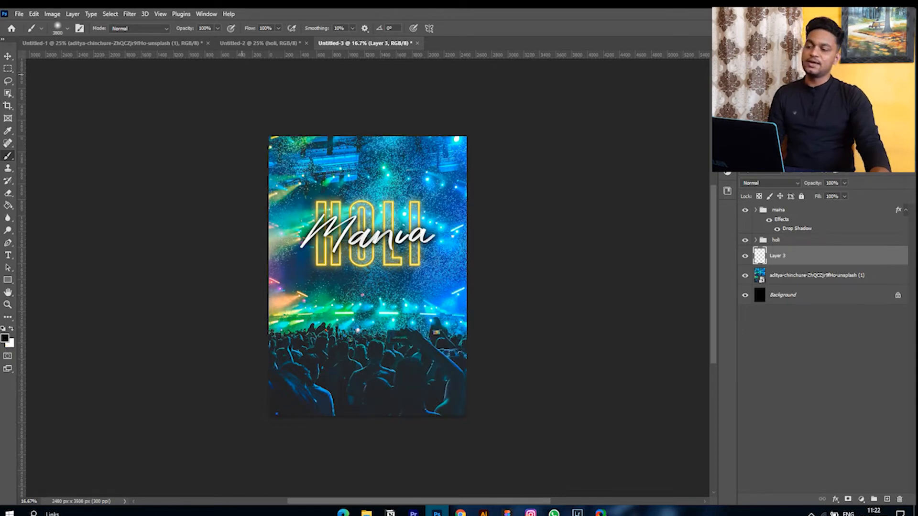
{"action": "mouse_move", "coordinate": [412, 82]}
{"action": "left_mouse_down"}
{"action": "mouse_move", "coordinate": [497, 205]}
{"action": "mouse_move", "coordinate": [562, 452]}
{"action": "left_mouse_up"}
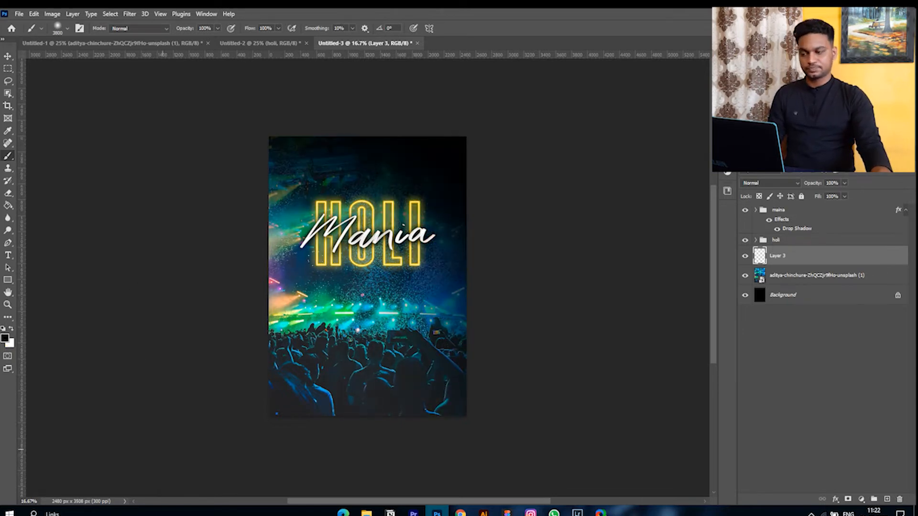
Enlarge the black edge-shading layer to about 179% and shift it so its center is at about X 1017 px
{"action": "key", "text": "ctrl+t"}
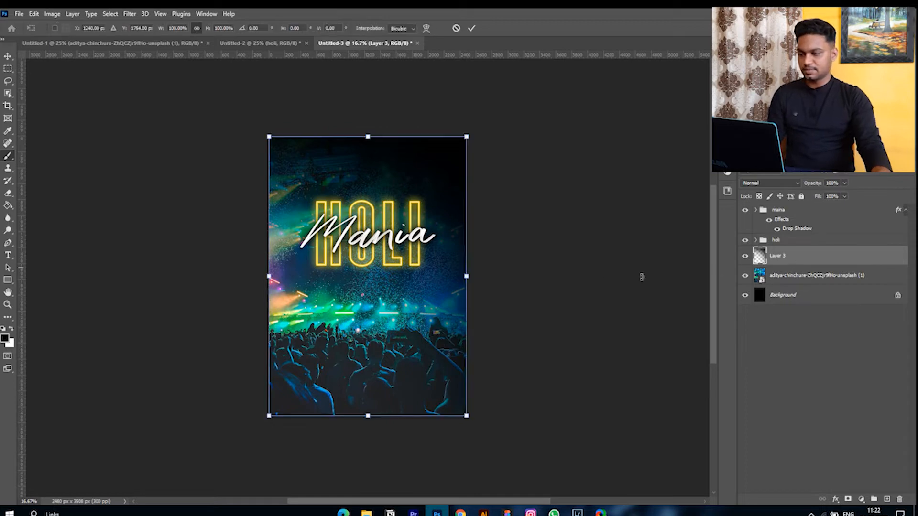
{"action": "left_click_drag", "start_coordinate": [417, 280], "coordinate": [430, 273]}
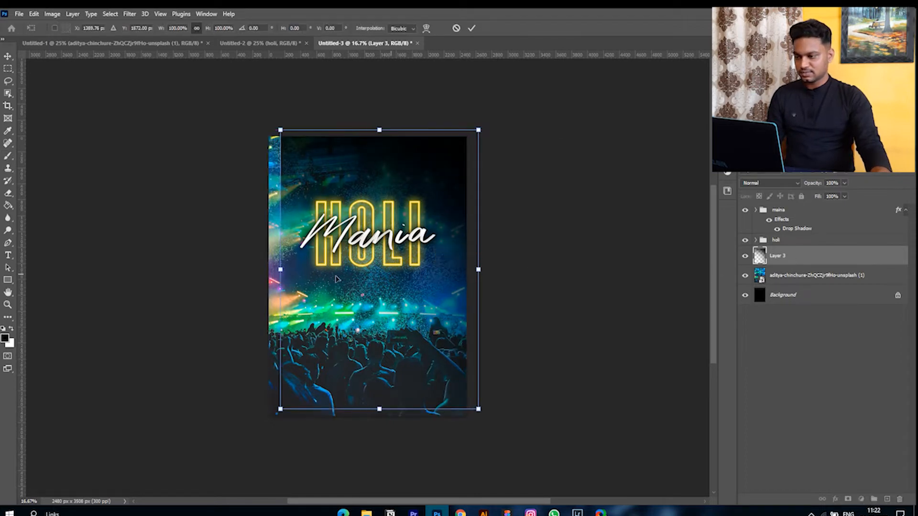
{"action": "left_click_drag", "start_coordinate": [280, 269], "coordinate": [125, 266]}
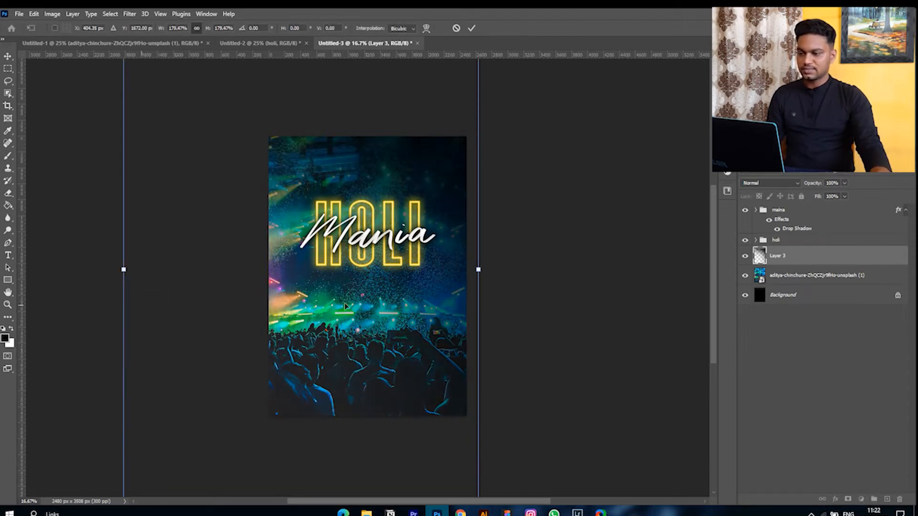
{"action": "left_click_drag", "start_coordinate": [365, 314], "coordinate": [415, 311]}
{"action": "key", "text": "Return"}
{"action": "key", "text": "b"}
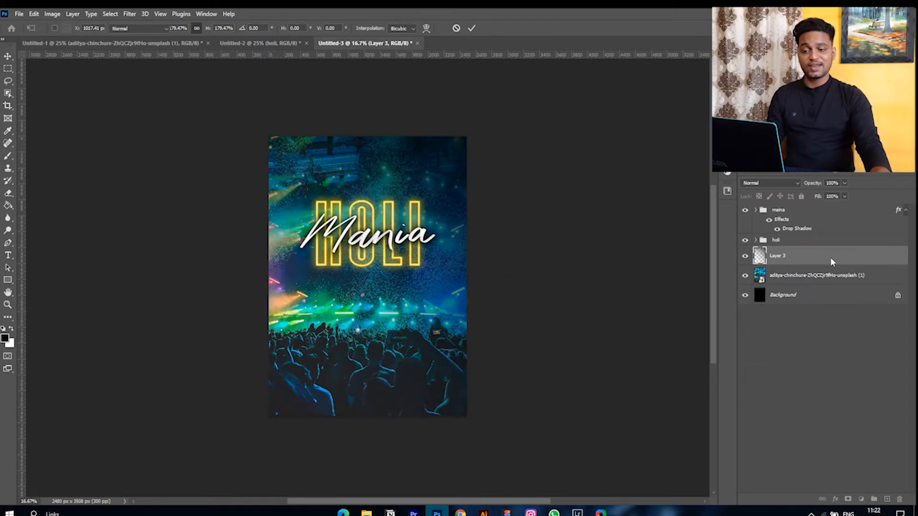
Lower the opacity of the black edge-shading layer to 65%
{"action": "left_click_drag", "start_coordinate": [819, 184], "coordinate": [802, 190]}
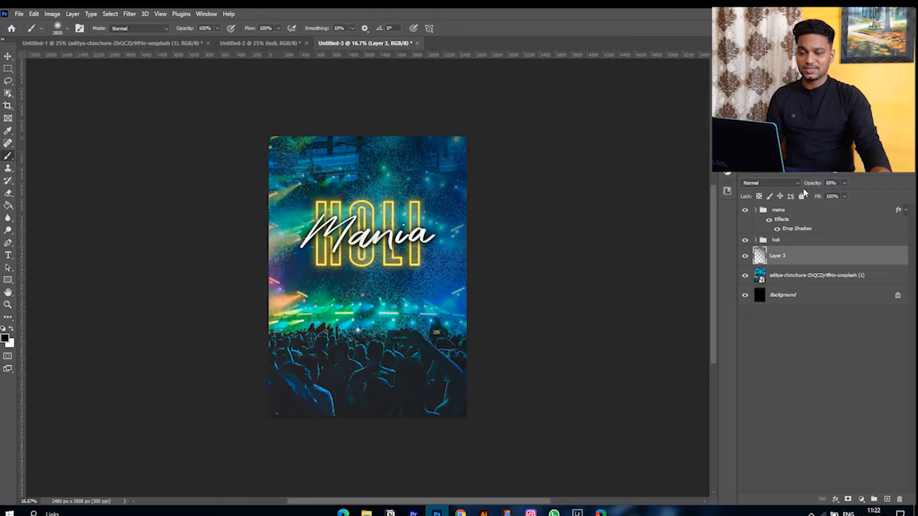
{"action": "scroll", "coordinate": [35, 170], "scroll_direction": "down", "scroll_amount": 3}
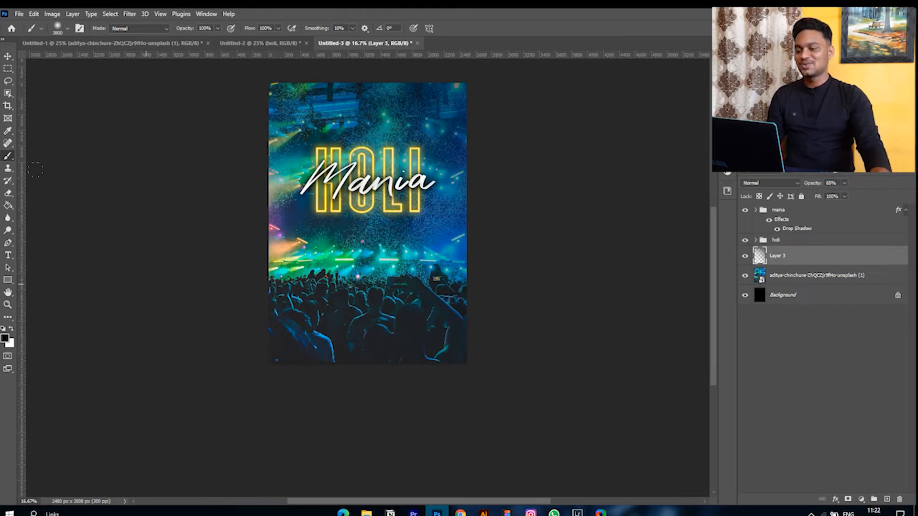
{"action": "scroll", "coordinate": [72, 67], "scroll_direction": "up", "scroll_amount": 3}
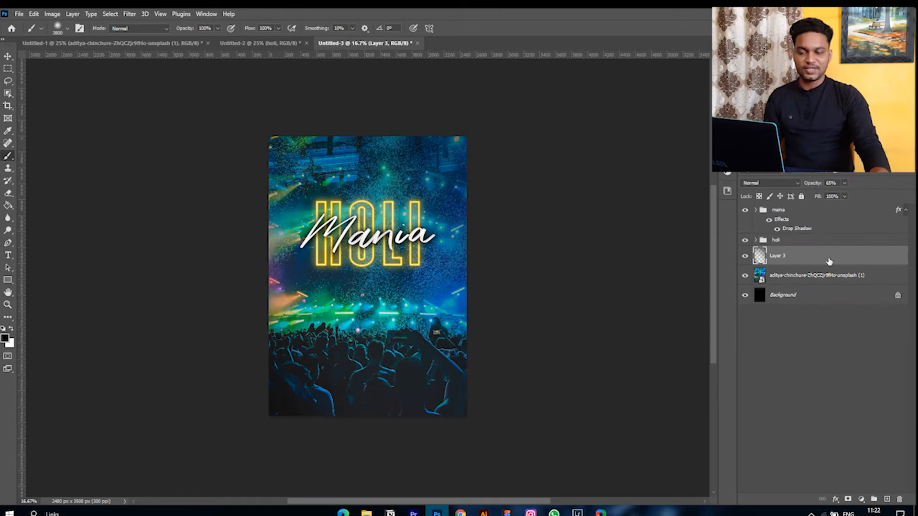
{"action": "scroll", "coordinate": [729, 426], "scroll_direction": "up", "scroll_amount": 1}
{"action": "scroll", "coordinate": [792, 344], "scroll_direction": "down", "scroll_amount": 2}
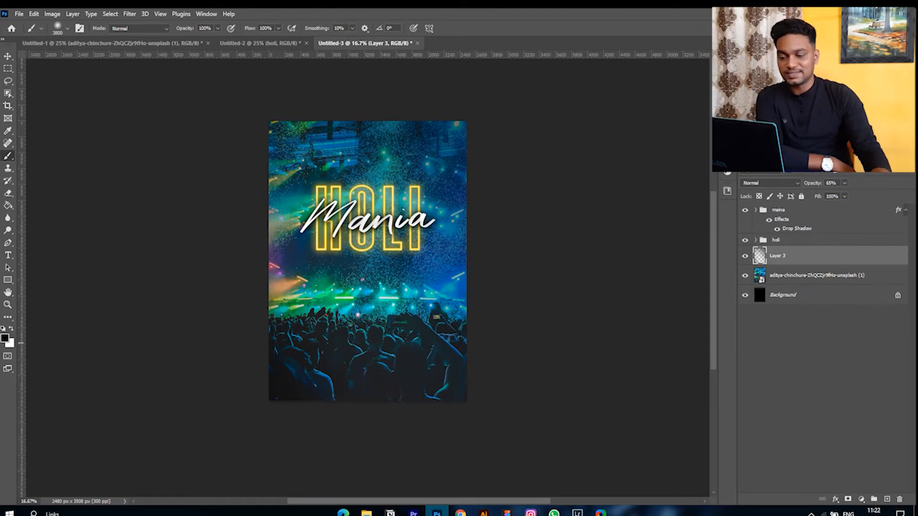
Add a new layer above the edge shading and dab one soft black 2400 px brush spot behind the title
{"action": "left_click", "coordinate": [887, 499]}
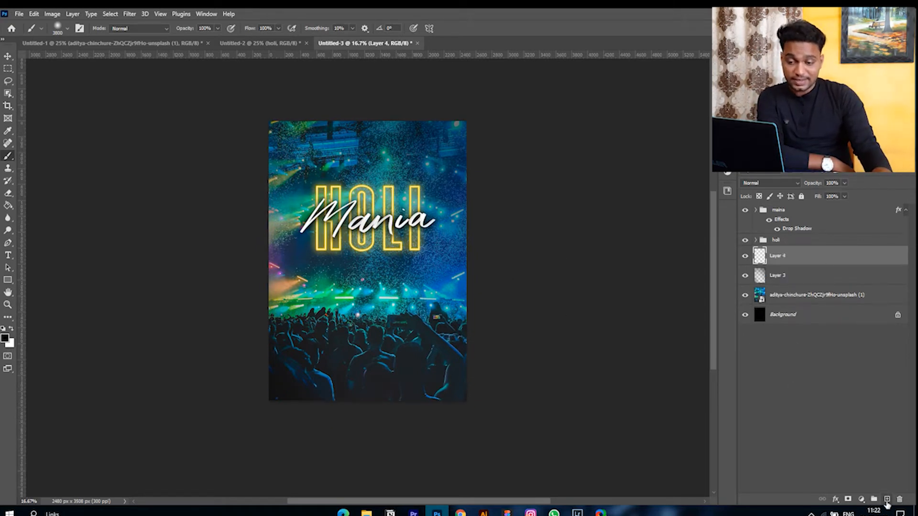
{"action": "key", "text": "bracketleft"}
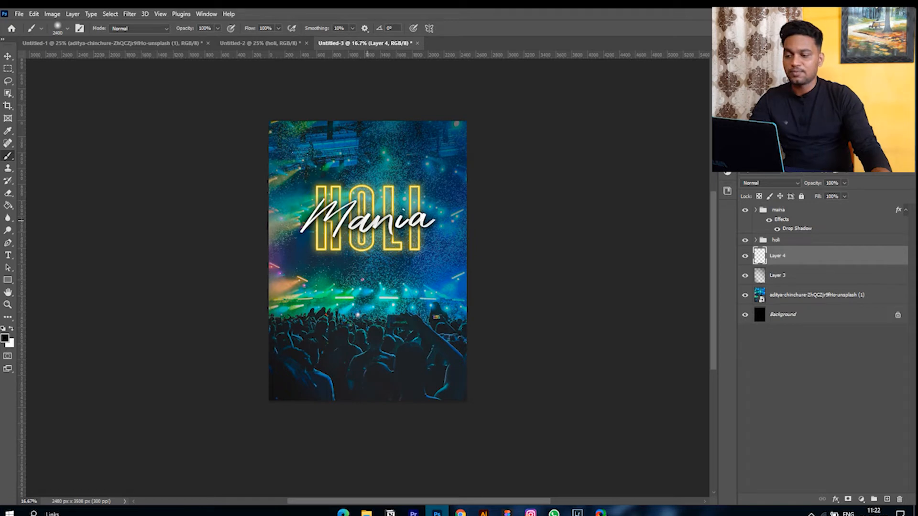
{"action": "left_click", "coordinate": [366, 223]}
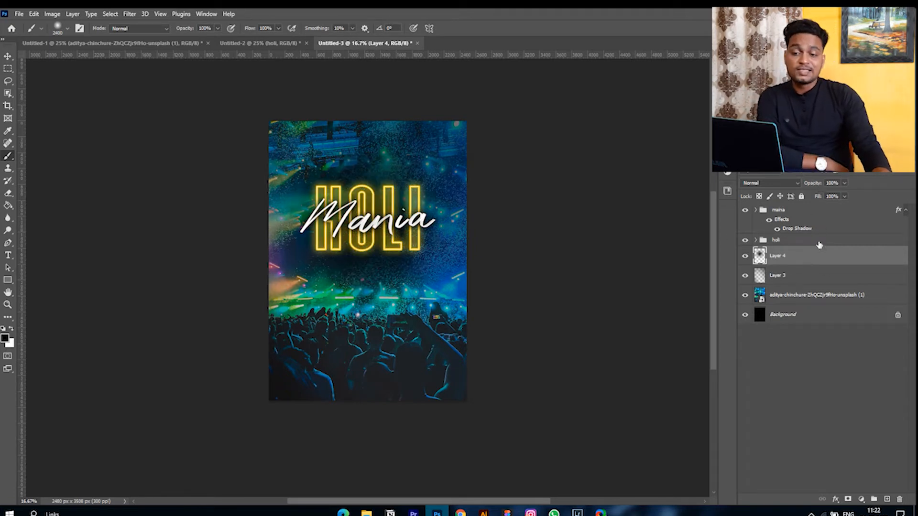
Reduce the opacity of the shading spot behind the title to 27% and toggle its visibility to compare
{"action": "left_click_drag", "start_coordinate": [802, 189], "coordinate": [802, 189]}
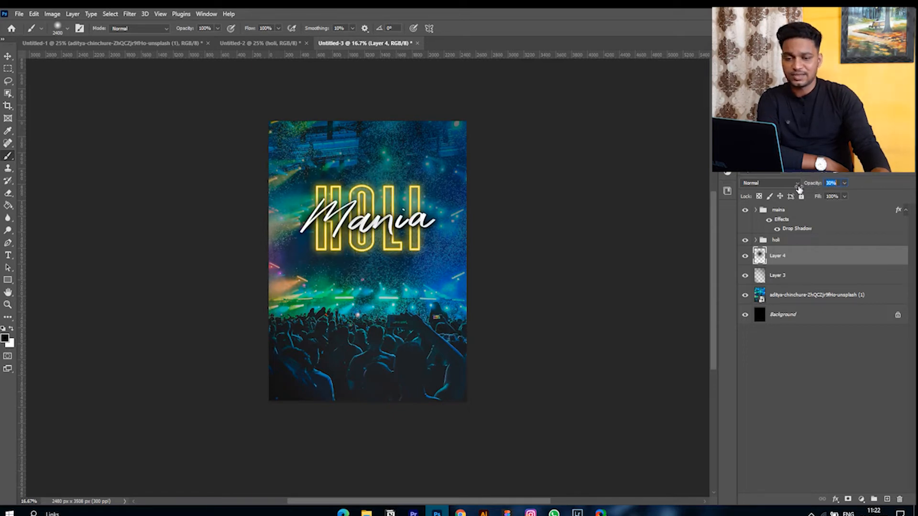
{"action": "left_click_drag", "start_coordinate": [810, 186], "coordinate": [808, 187]}
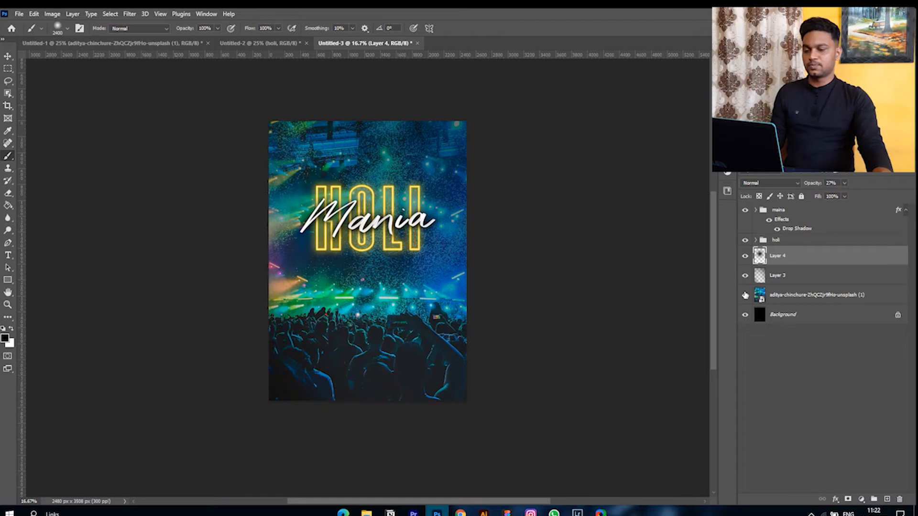
{"action": "left_click", "coordinate": [744, 257]}
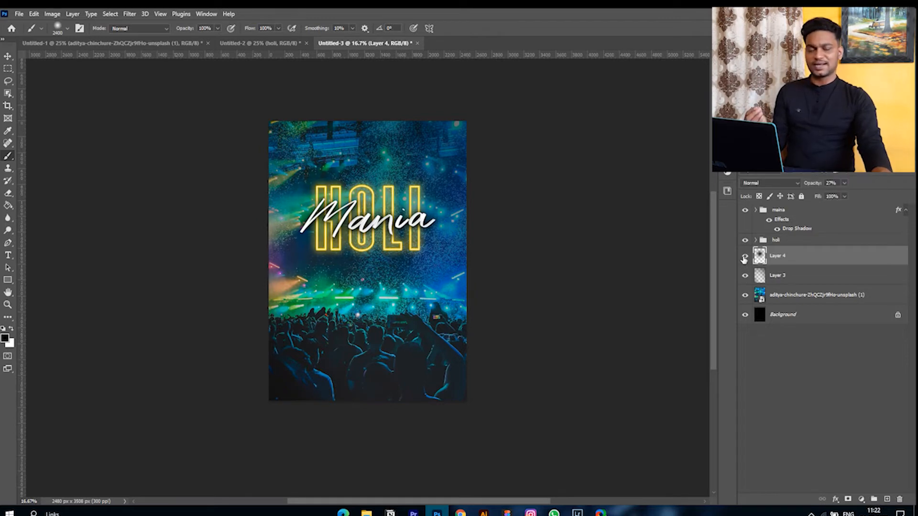
{"action": "left_click", "coordinate": [744, 258]}
{"action": "left_click", "coordinate": [744, 258]}
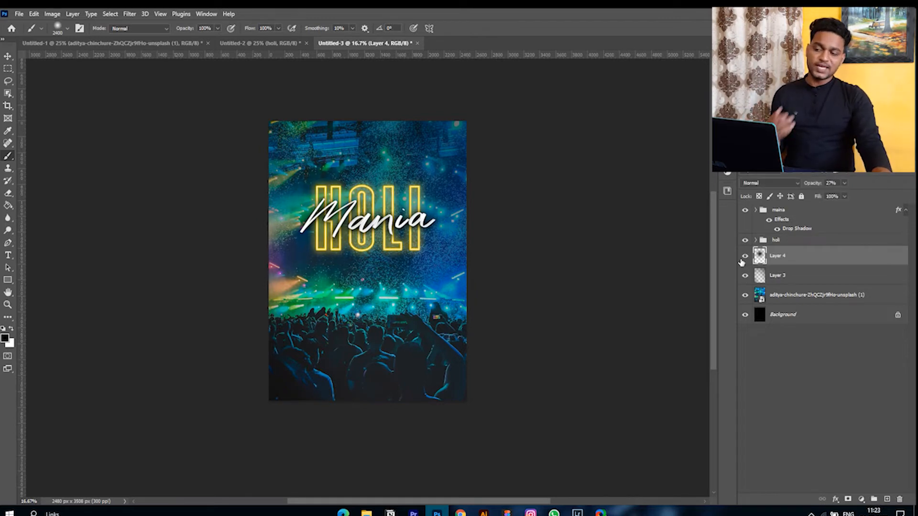
{"action": "key", "text": "ctrl+plus"}
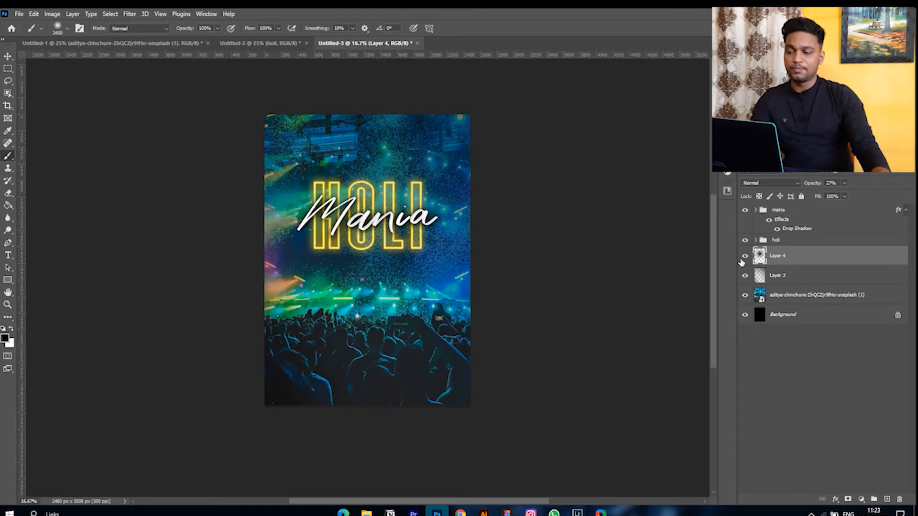
{"action": "key", "text": "ctrl+minus"}
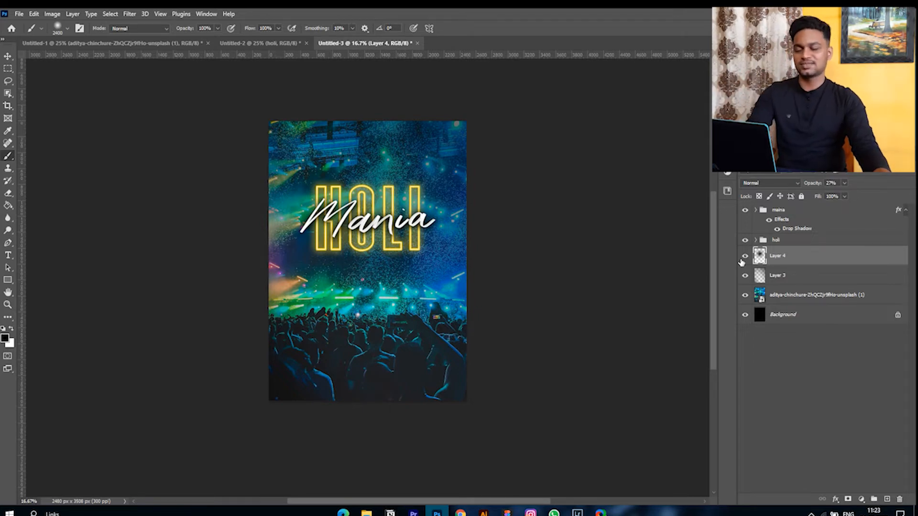
Start a text layer above the maina group near the poster's upper edge and set its font to Helvetica Regular
{"action": "key", "text": "ctrl+plus"}
{"action": "scroll", "coordinate": [401, 287], "scroll_direction": "up", "scroll_amount": 2}
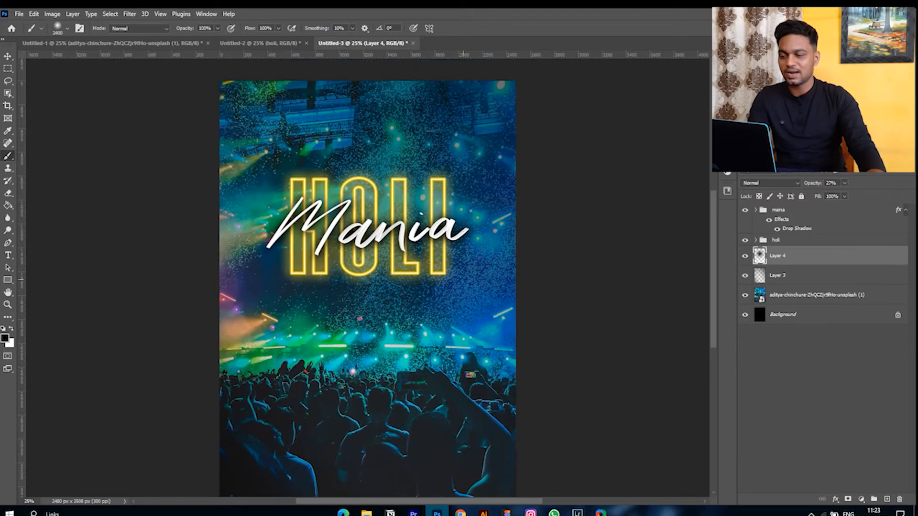
{"action": "key", "text": "t"}
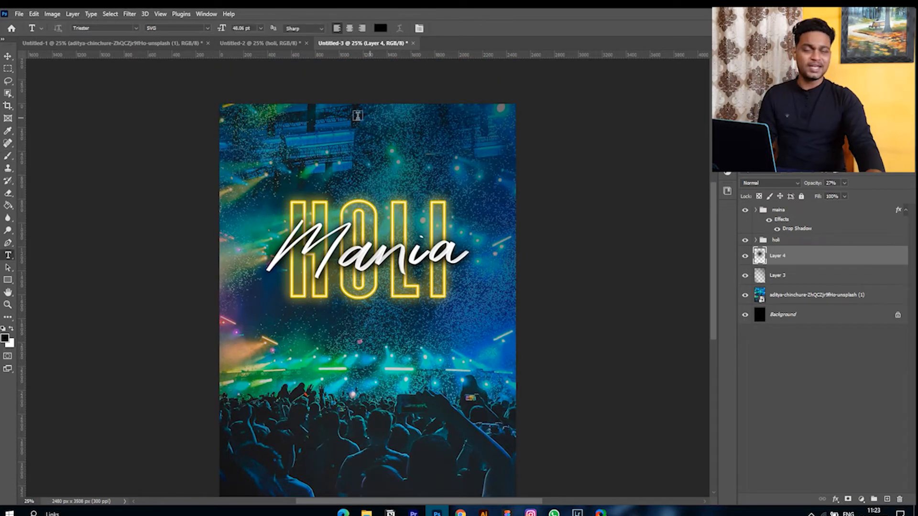
{"action": "left_click", "coordinate": [793, 216]}
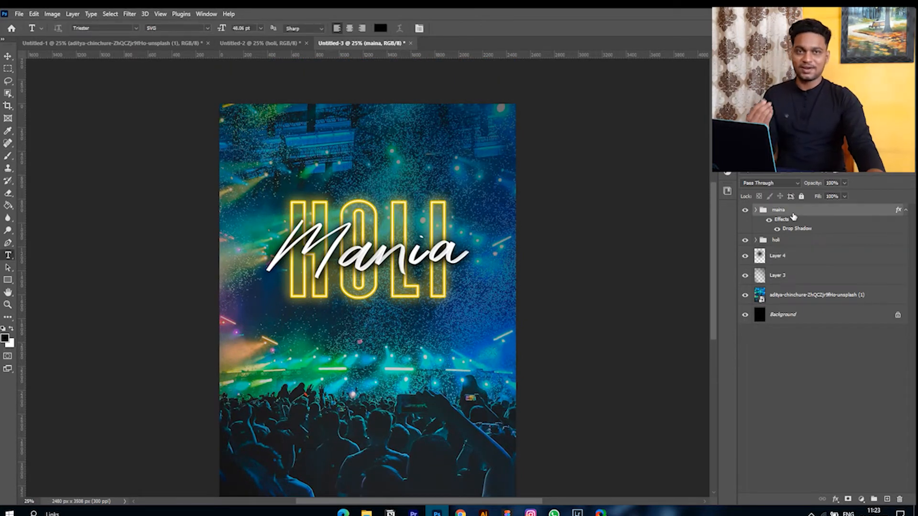
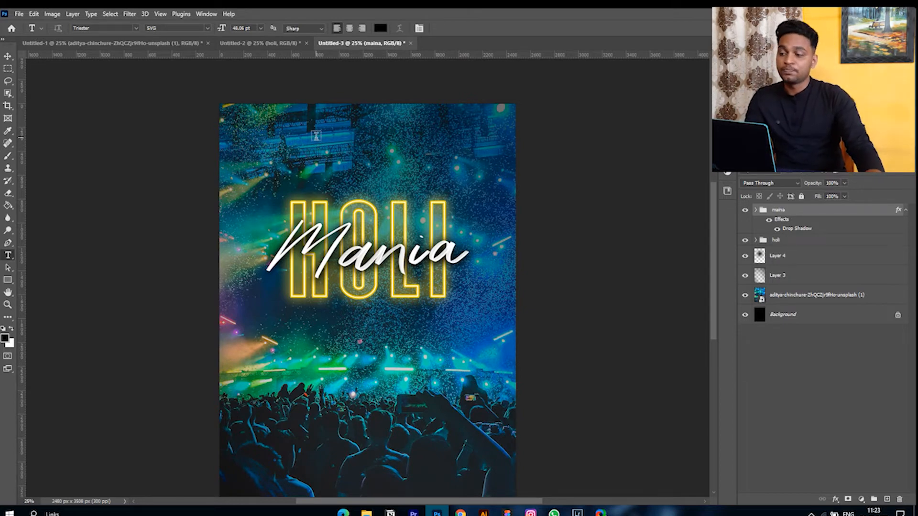
{"action": "left_click", "coordinate": [316, 136]}
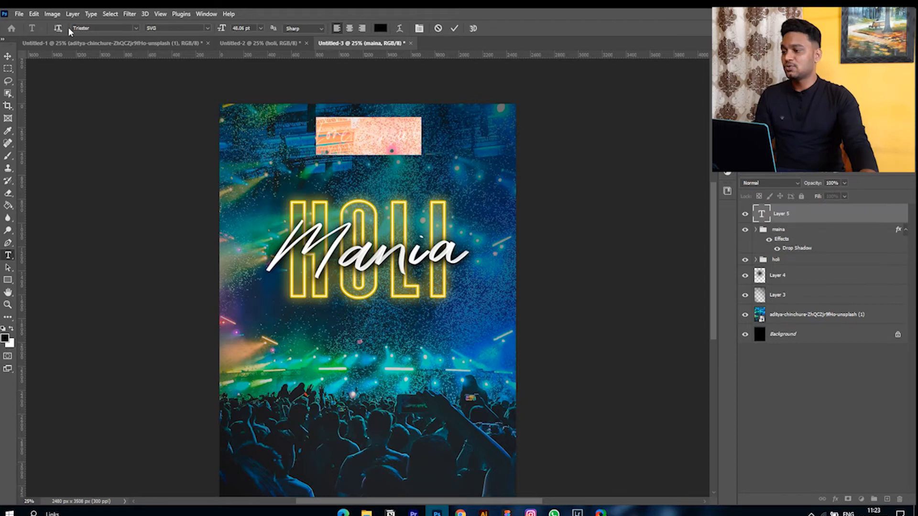
{"action": "type", "text": "helve"}
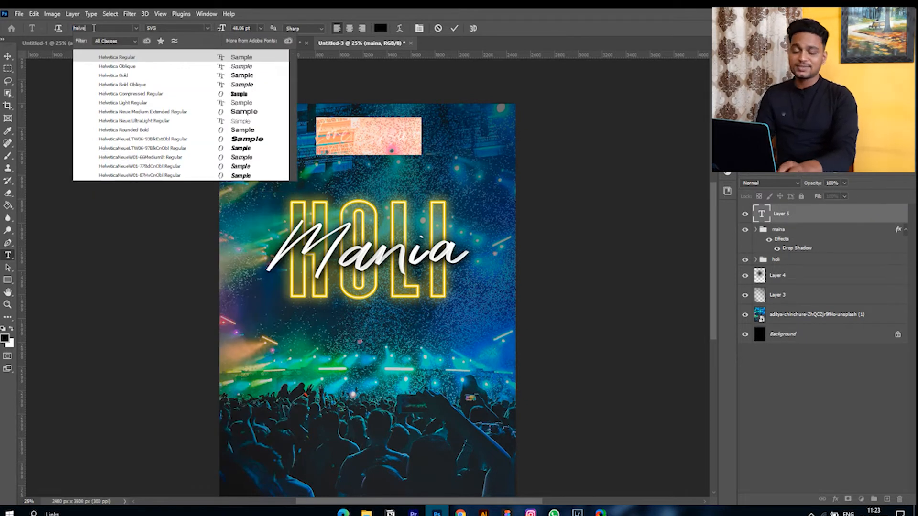
{"action": "key", "text": "Return"}
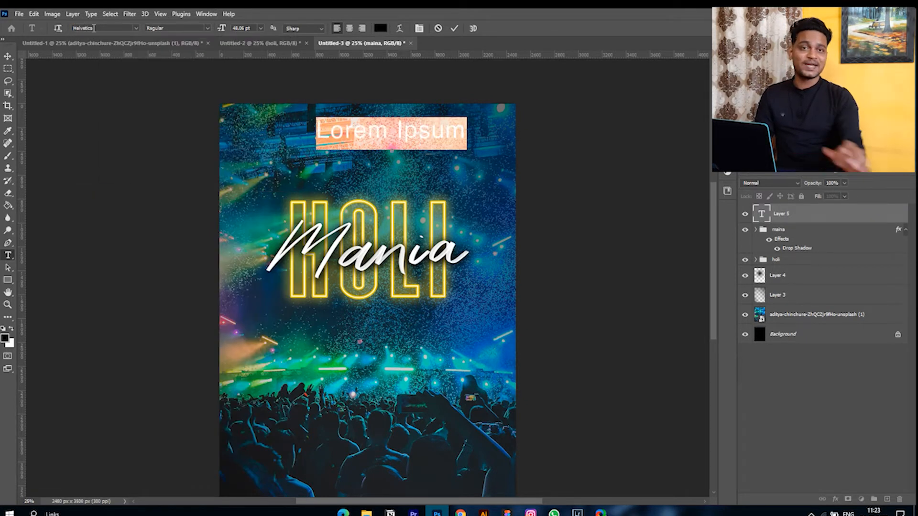
Make the text white and replace the placeholder with "XYZ INSTITUTE OF BUSINESS", scaled to about 52% and centered above the title
{"action": "left_click", "coordinate": [13, 330]}
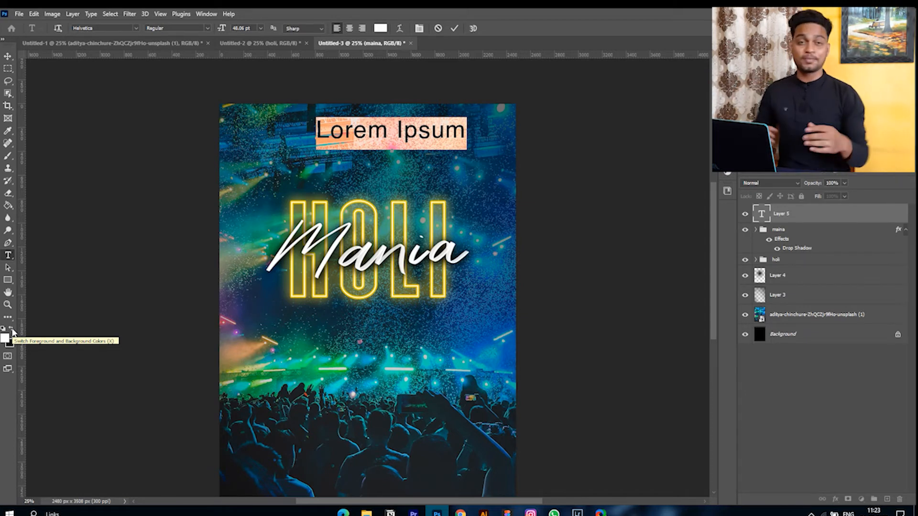
{"action": "key", "text": "BackSpace"}
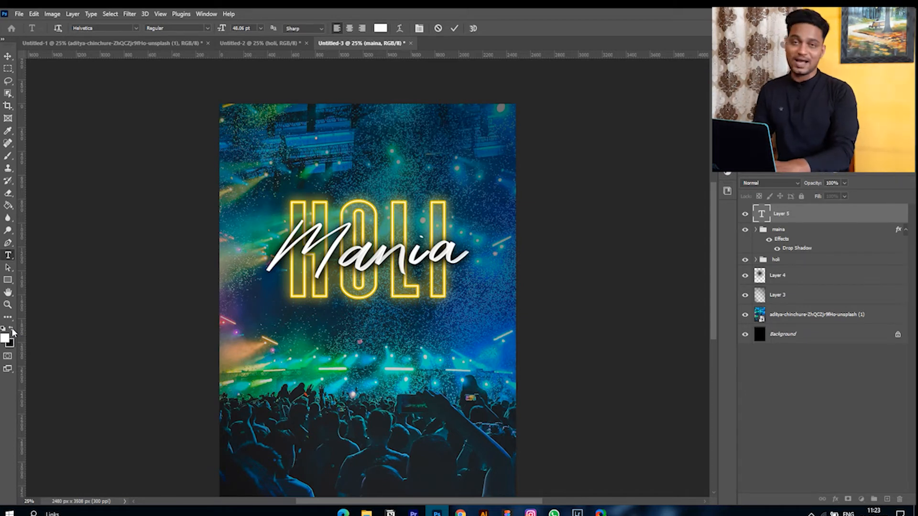
{"action": "type", "text": "XYZ INSTITUTE OF BUSINESS"}
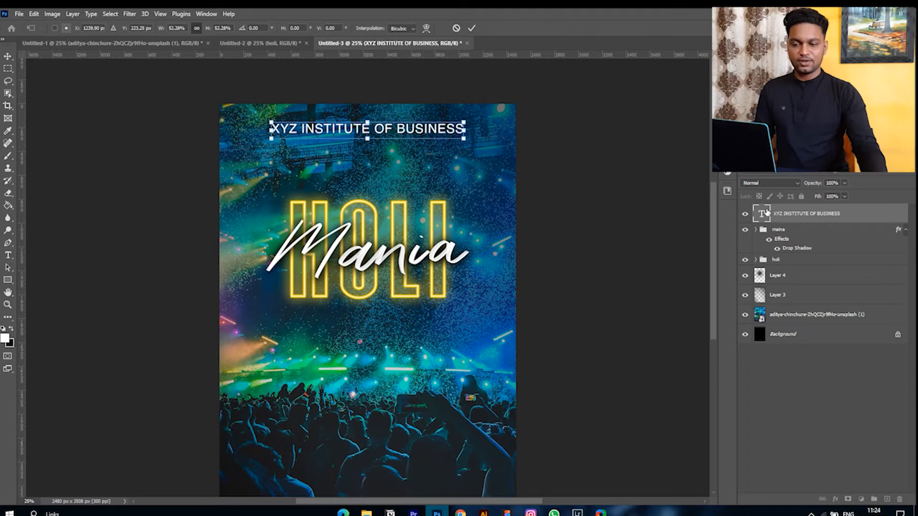
Add a second line reading "PRESENTS" below "XYZ INSTITUTE OF BUSINESS" in the same text layer
{"action": "double_click", "coordinate": [765, 217]}
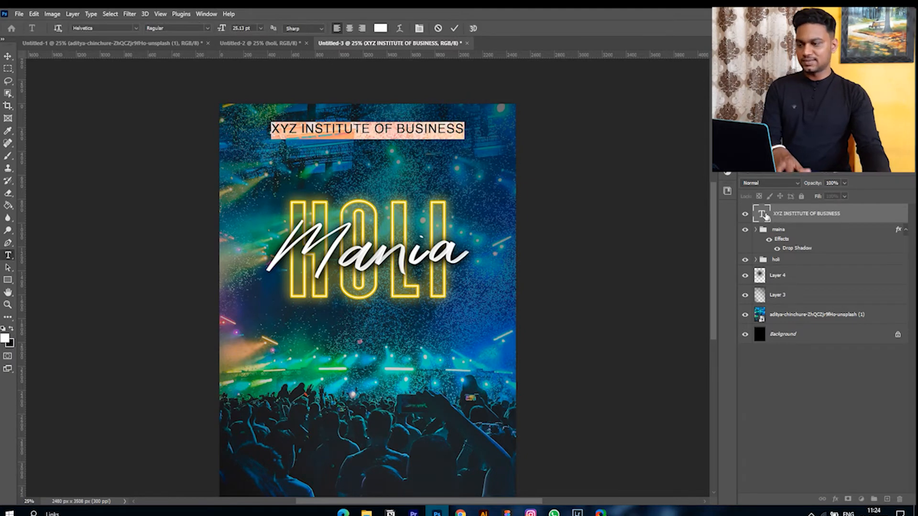
{"action": "key", "text": "Right"}
{"action": "key", "text": "Return"}
{"action": "type", "text": "PRE"}
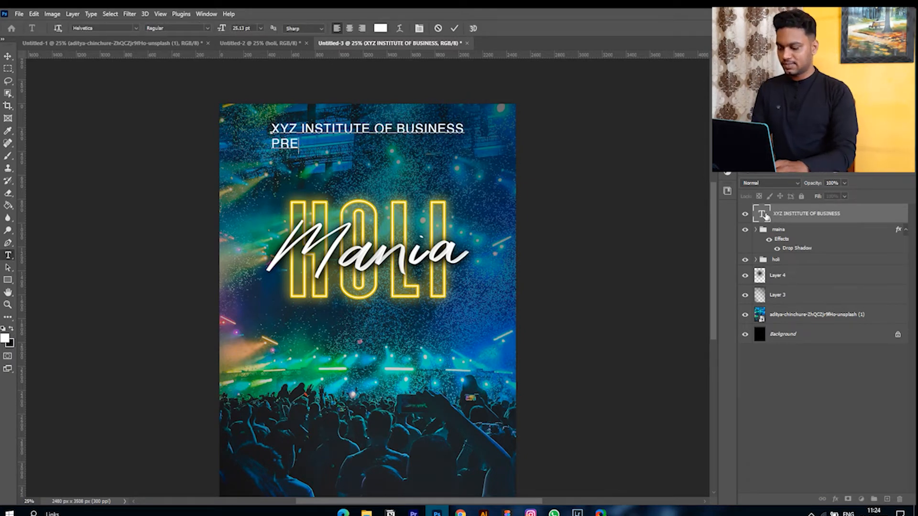
{"action": "type", "text": "SENTS"}
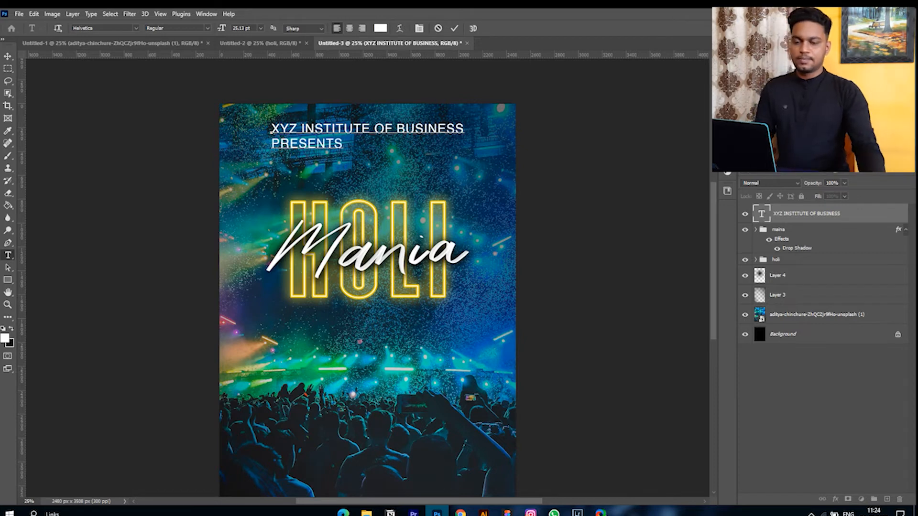
Center-align both lines of the institute heading
{"action": "double_click", "coordinate": [762, 217]}
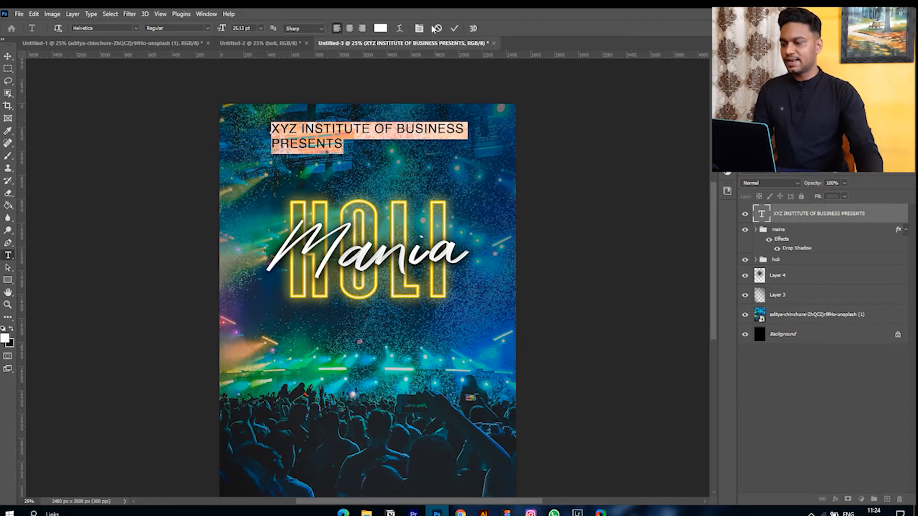
{"action": "left_click", "coordinate": [351, 28]}
{"action": "left_click", "coordinate": [863, 213]}
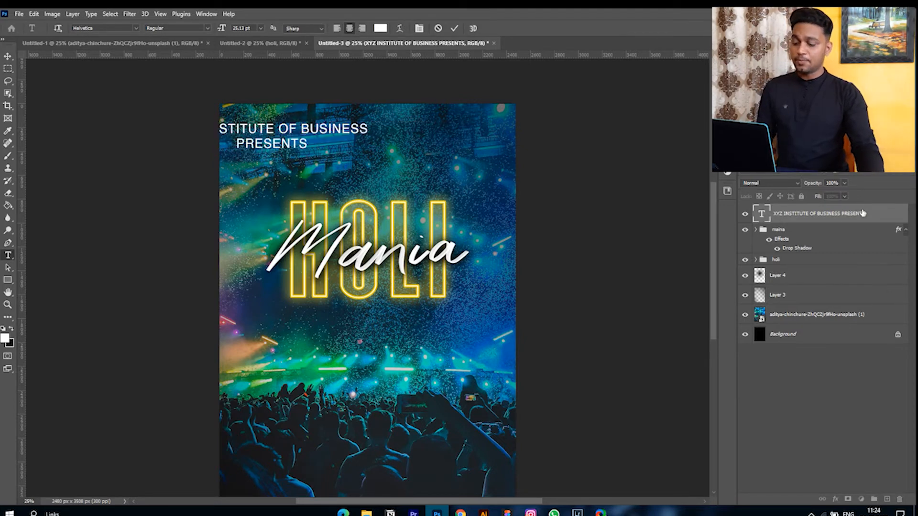
Scale the institute heading to about 71% and center it horizontally near the poster's upper edge
{"action": "key", "text": "ctrl+t"}
{"action": "left_click_drag", "start_coordinate": [300, 139], "coordinate": [367, 128]}
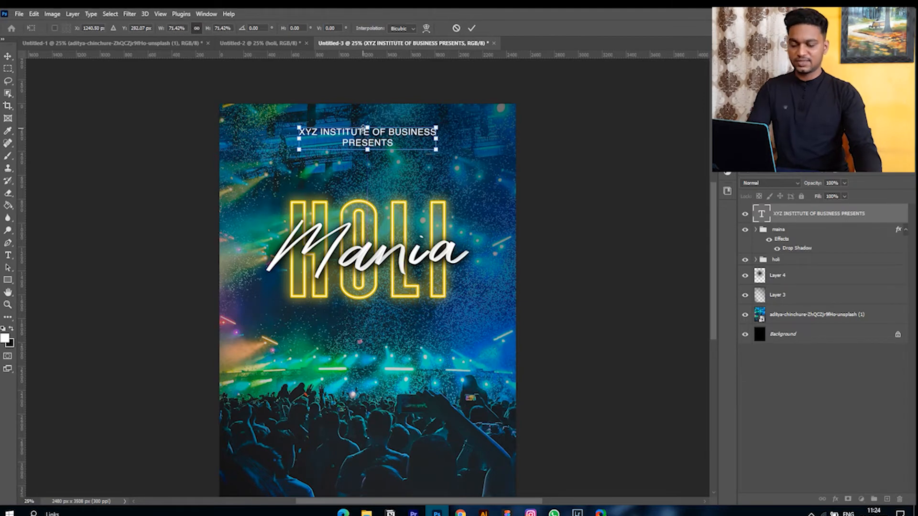
{"action": "key", "text": "ctrl+plus"}
{"action": "scroll", "coordinate": [366, 136], "scroll_direction": "up", "scroll_amount": 2}
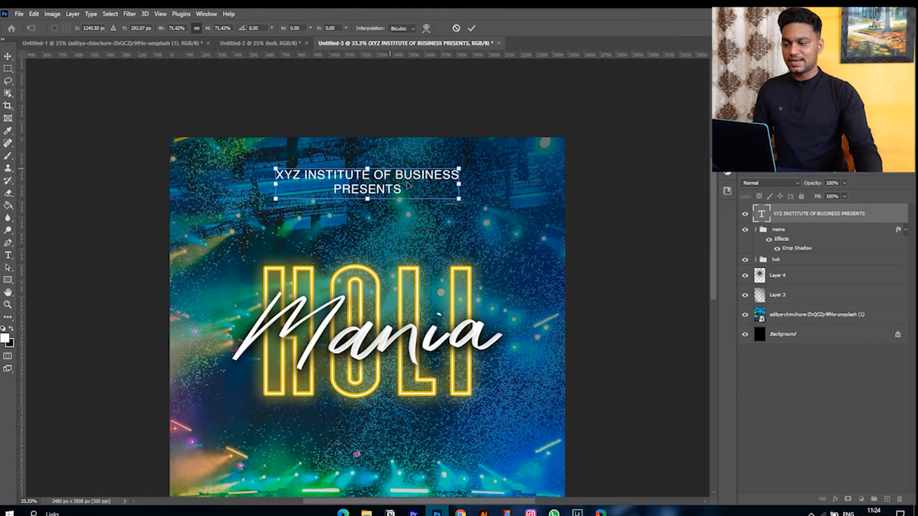
{"action": "left_click_drag", "start_coordinate": [391, 185], "coordinate": [391, 179]}
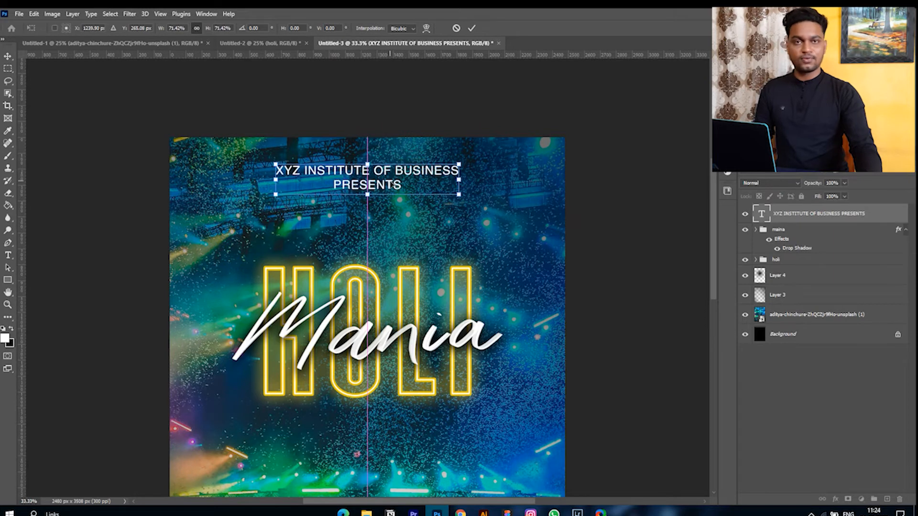
Set the letter tracking of both lines of the institute heading to 240
{"action": "double_click", "coordinate": [761, 212]}
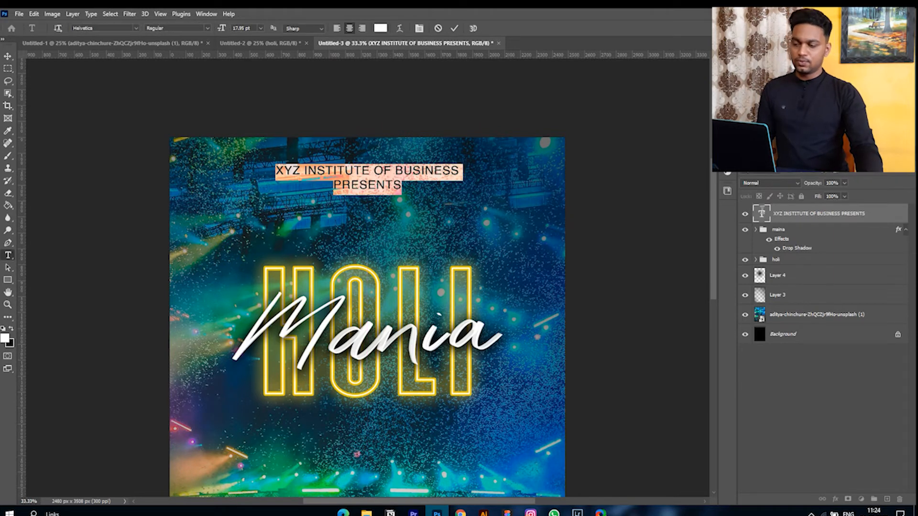
{"action": "key", "text": "ctrl+t"}
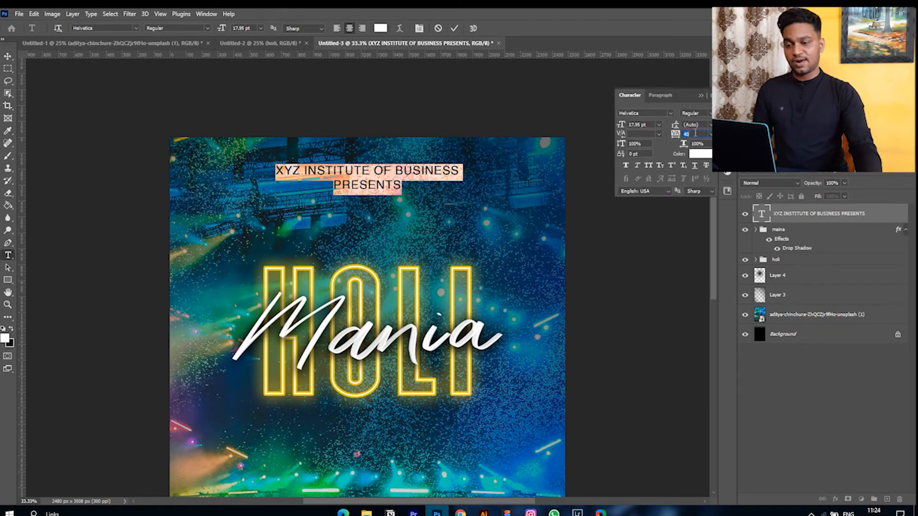
{"action": "left_click_drag", "start_coordinate": [675, 135], "coordinate": [677, 135]}
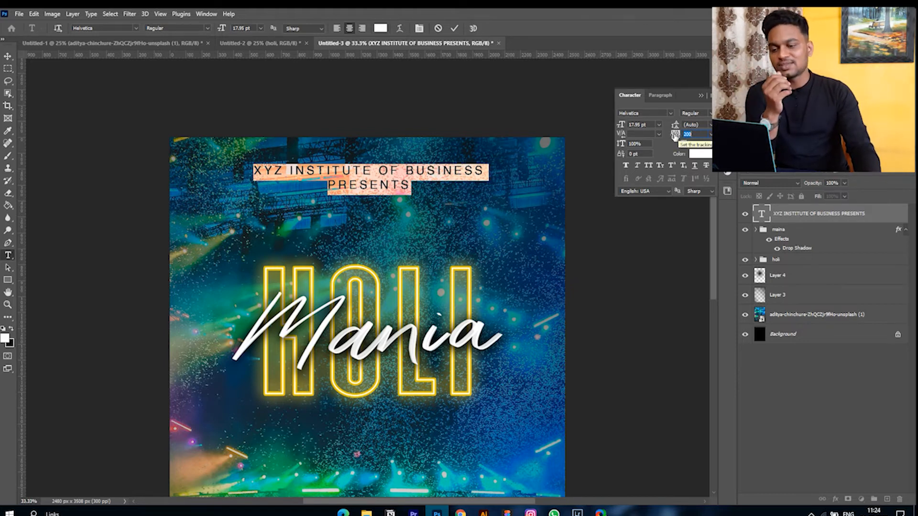
{"action": "left_click_drag", "start_coordinate": [674, 135], "coordinate": [677, 136]}
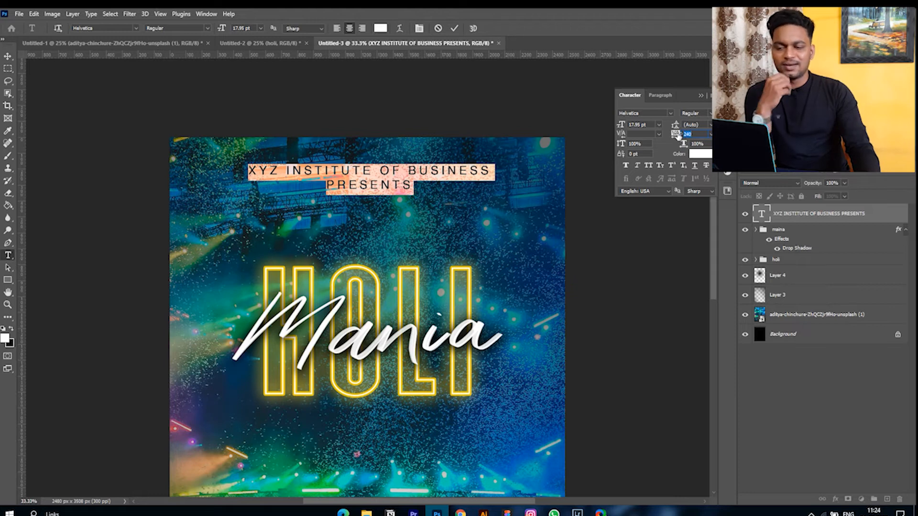
{"action": "left_click", "coordinate": [701, 95]}
{"action": "left_click", "coordinate": [863, 212]}
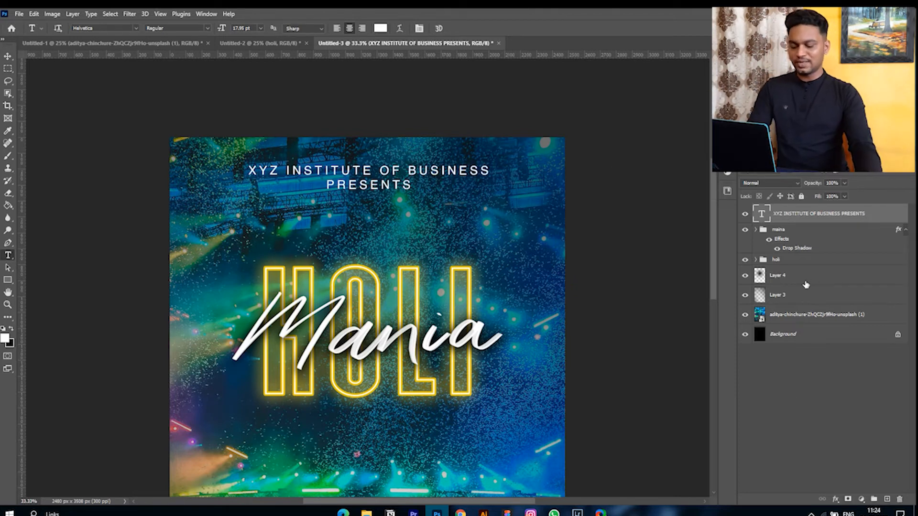
Darken the poster's upper edge on Layer 3 with a soft black 2400 px brush stroke behind the institute heading
{"action": "key", "text": "ctrl+minus"}
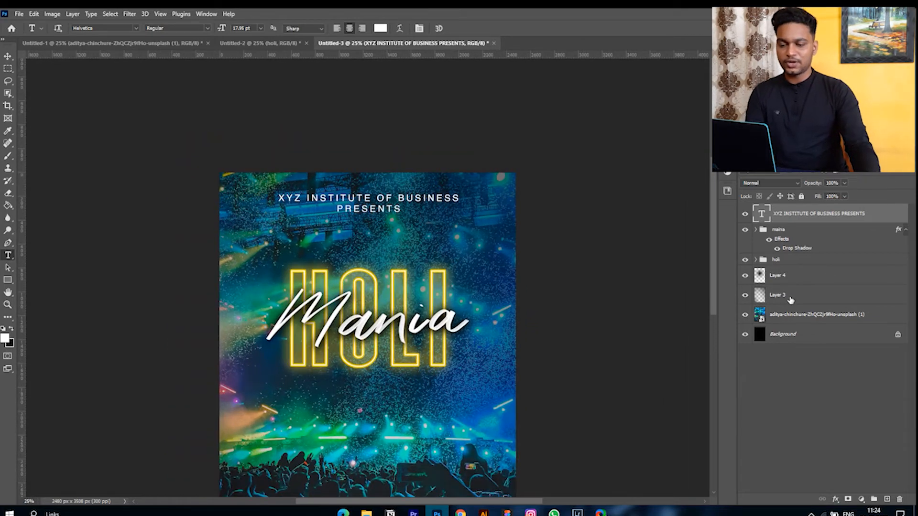
{"action": "left_click", "coordinate": [790, 299]}
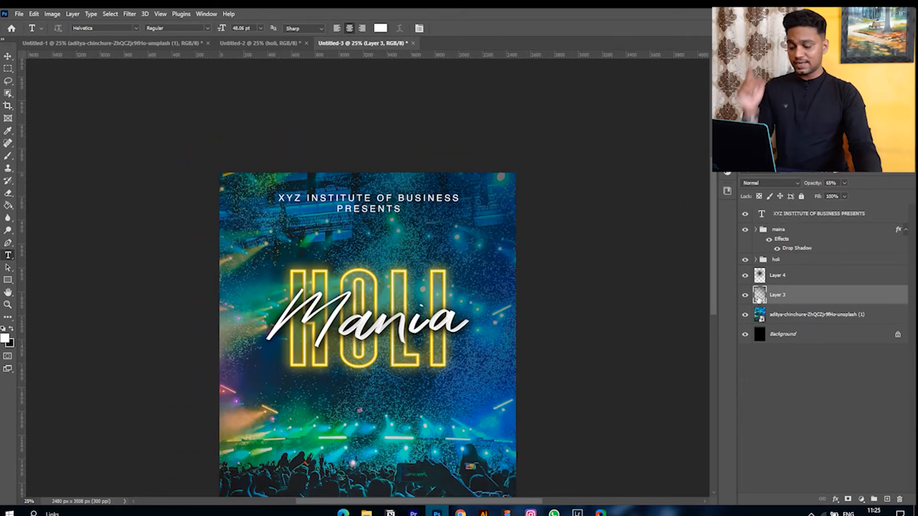
{"action": "key", "text": "b"}
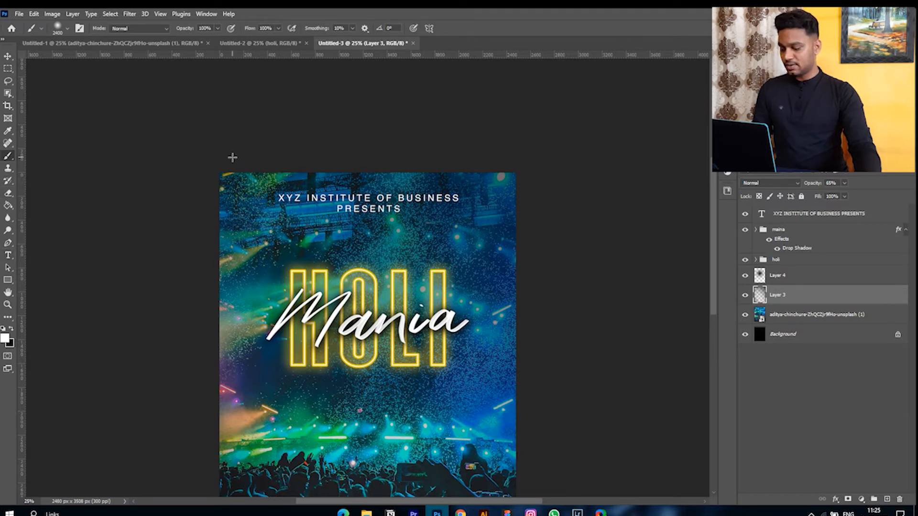
{"action": "mouse_move", "coordinate": [140, 40]}
{"action": "left_mouse_down"}
{"action": "mouse_move", "coordinate": [235, 28]}
{"action": "mouse_move", "coordinate": [540, 65]}
{"action": "left_mouse_up"}
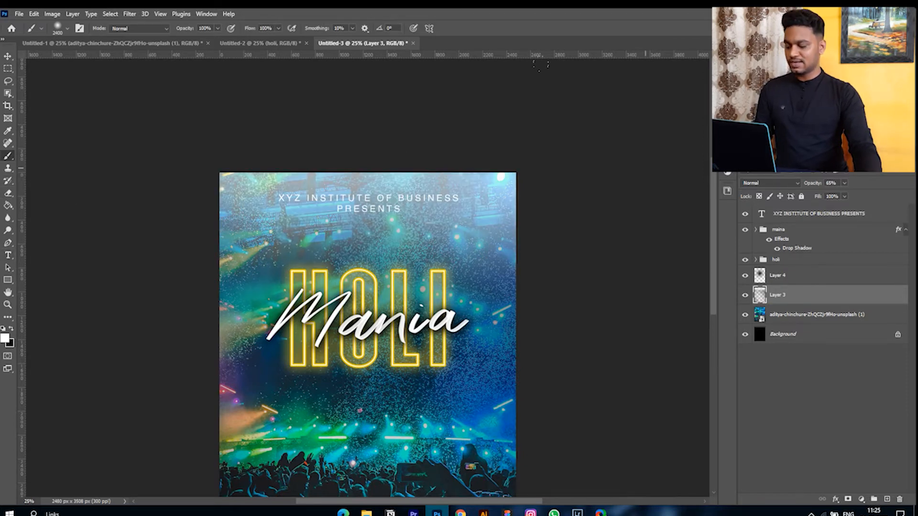
{"action": "key", "text": "ctrl+z"}
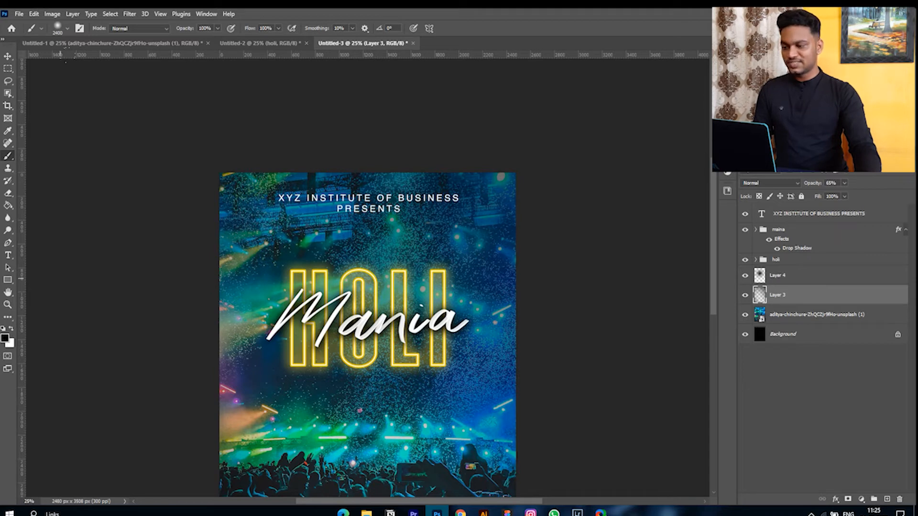
{"action": "left_click_drag", "start_coordinate": [176, 136], "coordinate": [561, 50]}
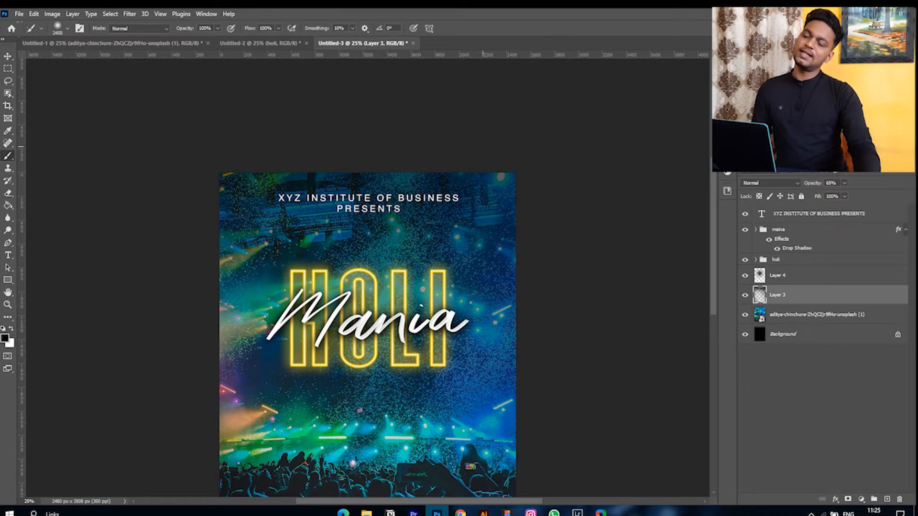
{"action": "scroll", "coordinate": [520, 151], "scroll_direction": "down", "scroll_amount": 3}
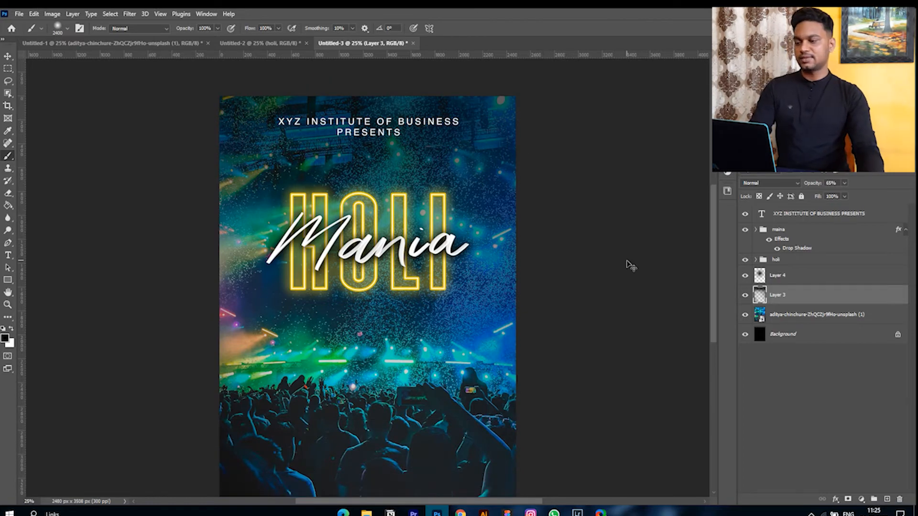
{"action": "key", "text": "ctrl+minus"}
{"action": "key", "text": "ctrl+plus"}
{"action": "key", "text": "ctrl+plus"}
{"action": "key", "text": "ctrl+minus"}
{"action": "scroll", "coordinate": [627, 264], "scroll_direction": "up", "scroll_amount": 1}
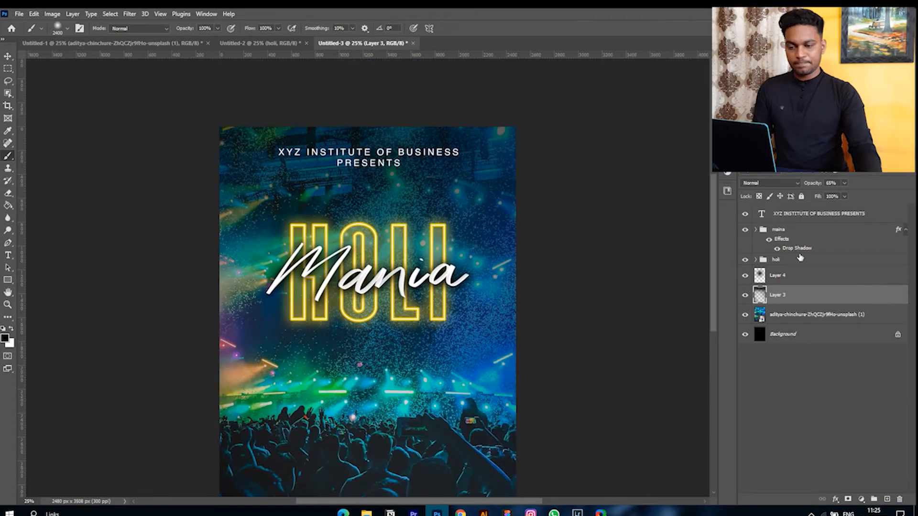
Scale the institute heading down to about 85% and keep it near the poster's upper edge
{"action": "left_click", "coordinate": [816, 215]}
{"action": "key", "text": "ctrl+t"}
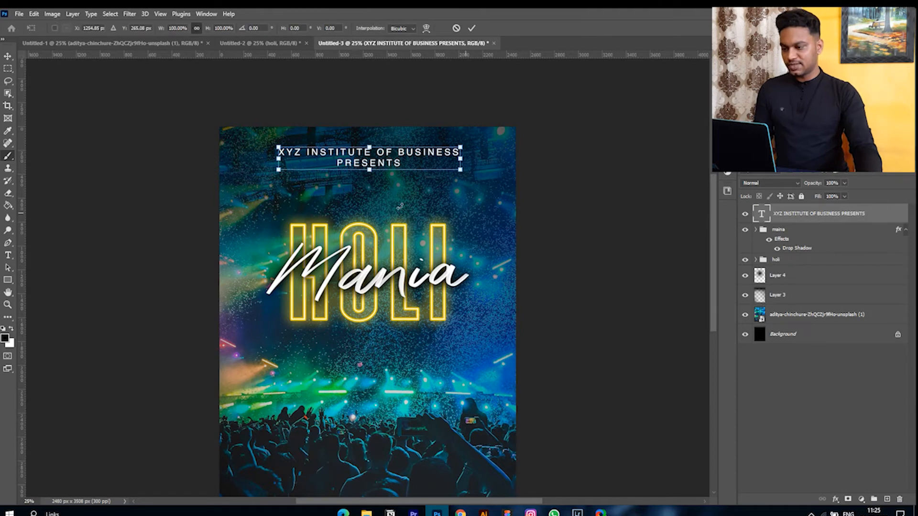
{"action": "left_click_drag", "start_coordinate": [369, 170], "coordinate": [391, 161]}
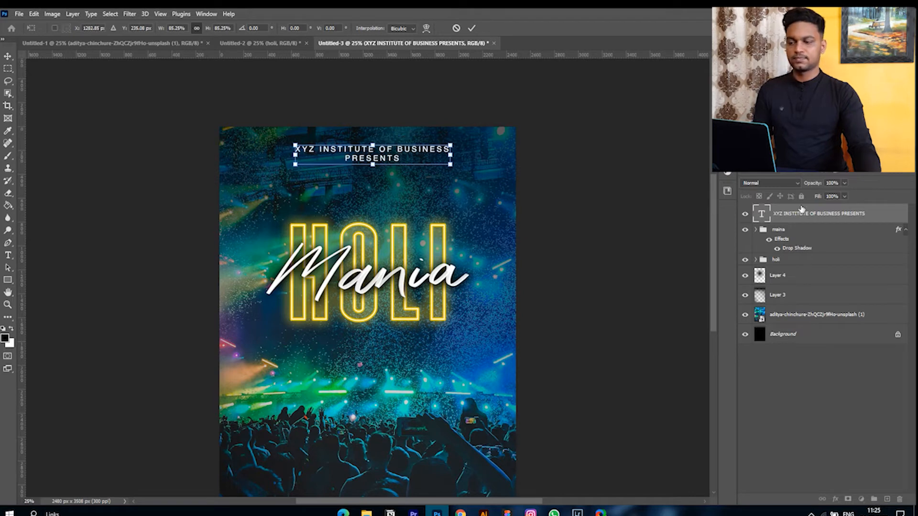
{"action": "key", "text": "Return"}
{"action": "key", "text": "b"}
{"action": "scroll", "coordinate": [545, 281], "scroll_direction": "up", "scroll_amount": 2}
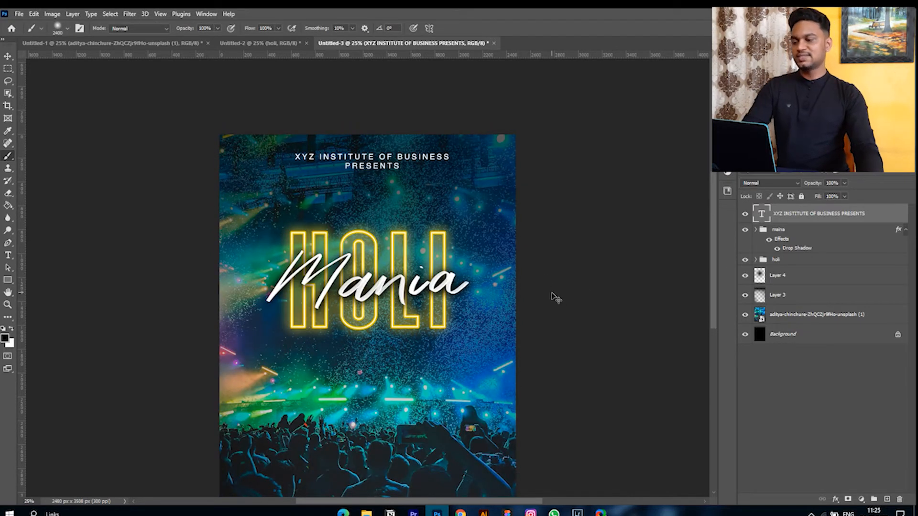
Add a vertical guide at 50% of the canvas width
{"action": "key", "text": "ctrl+plus"}
{"action": "left_click", "coordinate": [157, 14]}
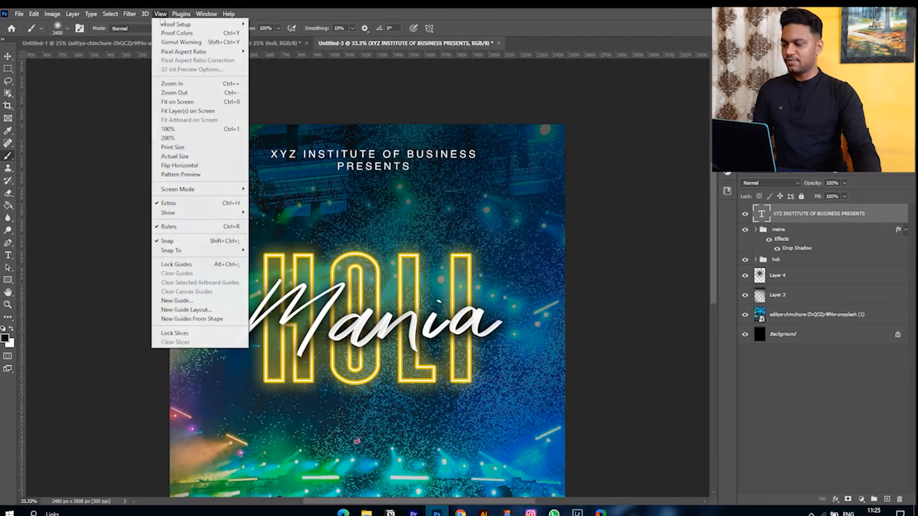
{"action": "left_click", "coordinate": [187, 301]}
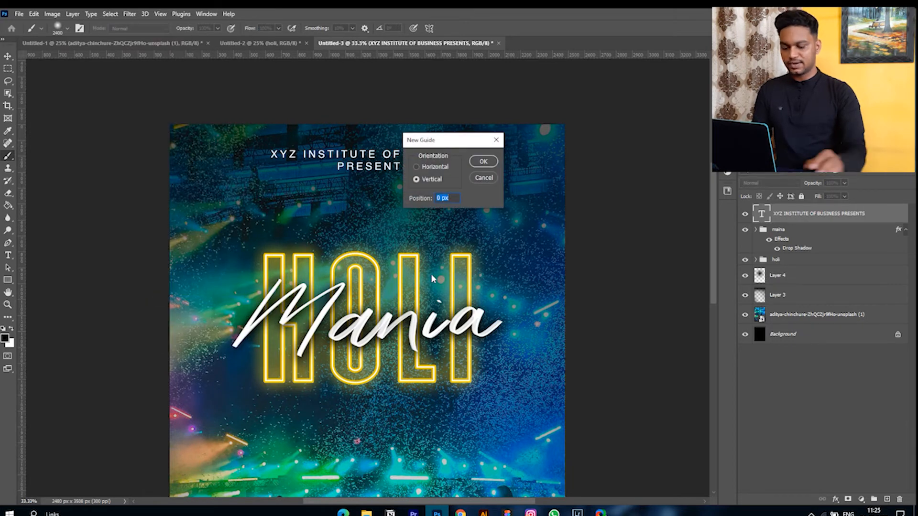
{"action": "type", "text": "50"}
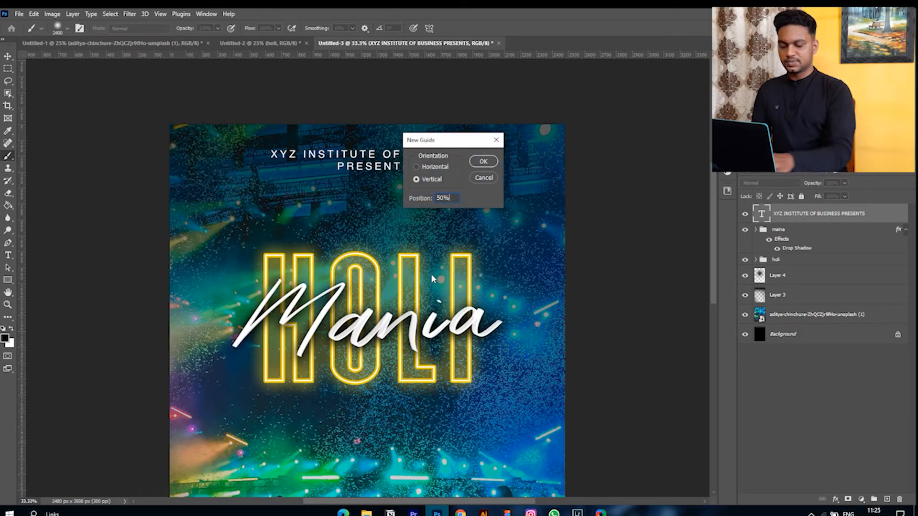
{"action": "type", "text": "%"}
{"action": "key", "text": "Return"}
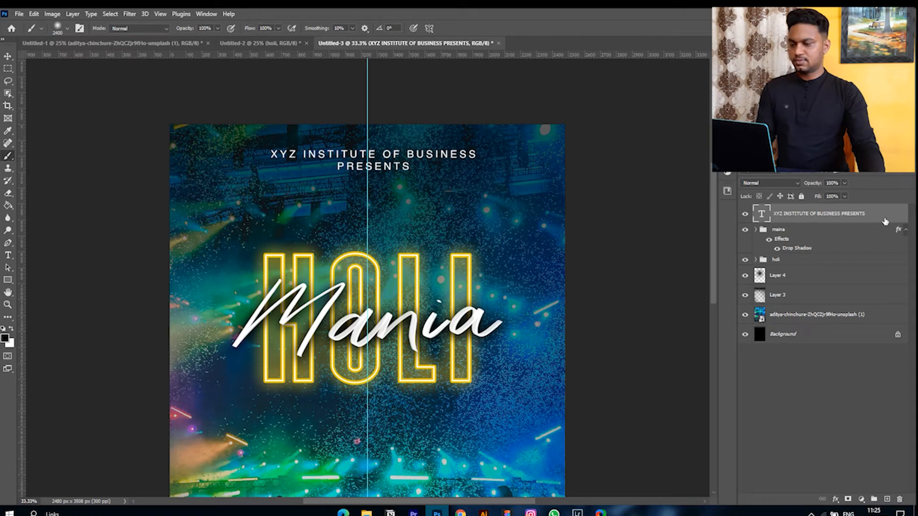
Shift the institute heading so it is centered on the vertical guide
{"action": "key", "text": "ctrl+t"}
{"action": "left_click_drag", "start_coordinate": [412, 162], "coordinate": [405, 162]}
{"action": "key", "text": "Return"}
{"action": "scroll", "coordinate": [403, 251], "scroll_direction": "down", "scroll_amount": 3}
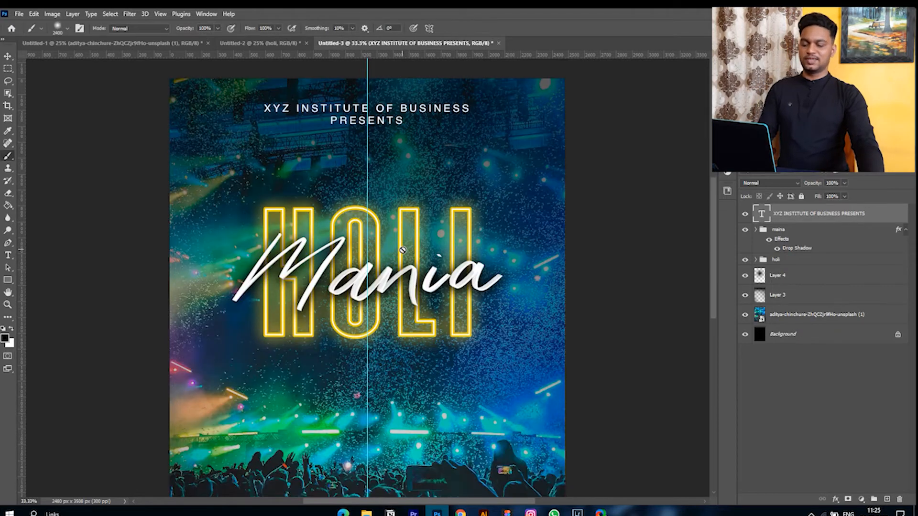
Examine the title and heading alignment along the guide and compare the layout with the finished poster in Untitled-2
{"action": "scroll", "coordinate": [403, 252], "scroll_direction": "up", "scroll_amount": 1}
{"action": "key", "text": "ctrl+minus"}
{"action": "key", "text": "ctrl+plus"}
{"action": "key", "text": "ctrl+plus"}
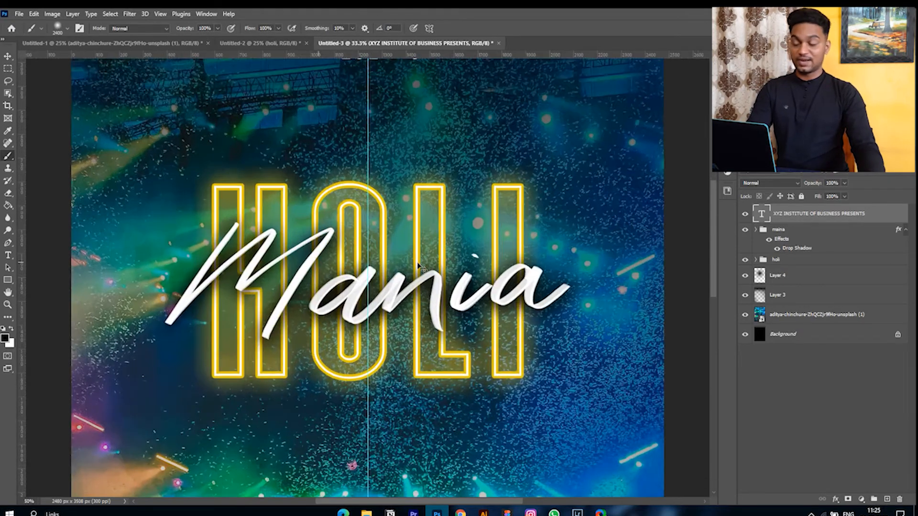
{"action": "key", "text": "ctrl+minus"}
{"action": "key", "text": "ctrl+minus"}
{"action": "scroll", "coordinate": [419, 266], "scroll_direction": "down", "scroll_amount": 2}
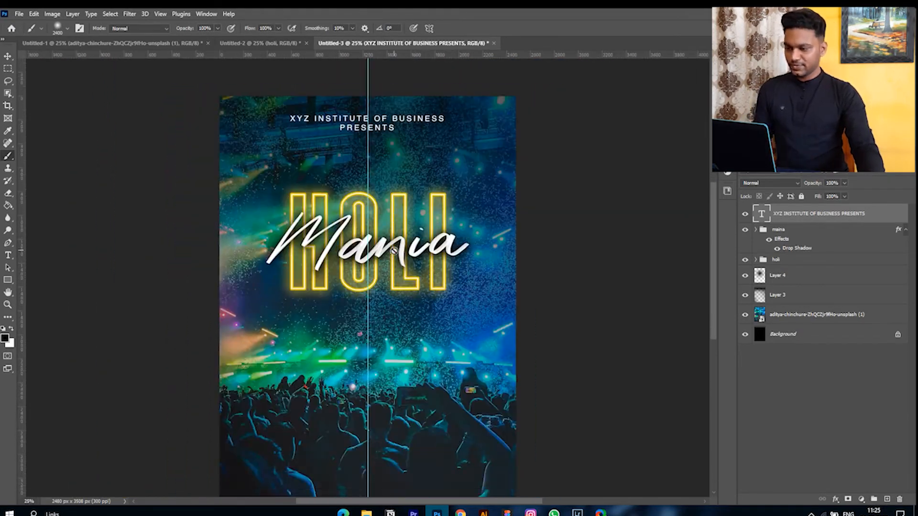
{"action": "scroll", "coordinate": [419, 266], "scroll_direction": "up", "scroll_amount": 1}
{"action": "left_click", "coordinate": [280, 44]}
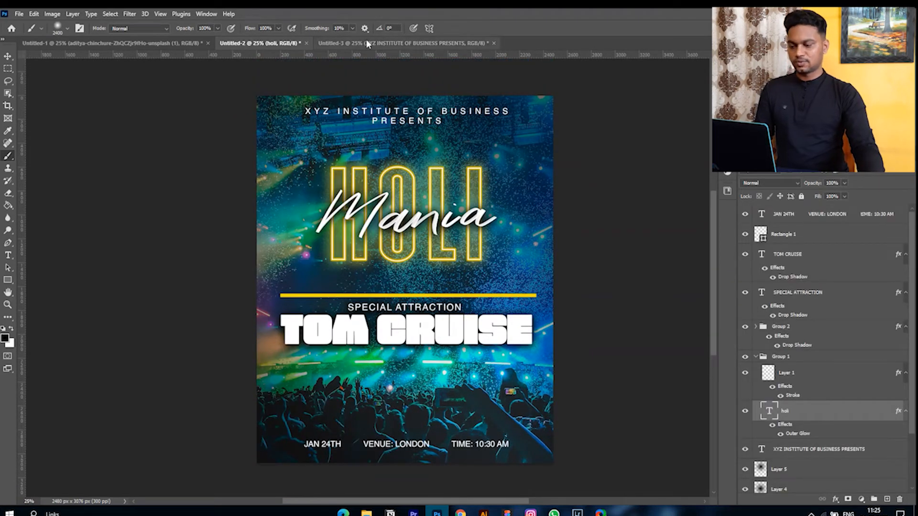
{"action": "left_click", "coordinate": [382, 43]}
{"action": "scroll", "coordinate": [423, 189], "scroll_direction": "down", "scroll_amount": 2}
{"action": "scroll", "coordinate": [430, 197], "scroll_direction": "up", "scroll_amount": 1}
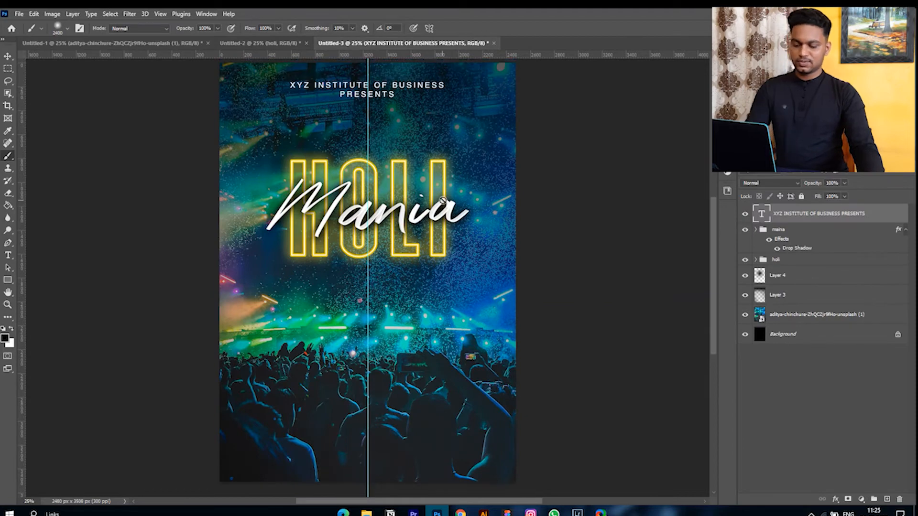
{"action": "key", "text": "ctrl+minus"}
{"action": "key", "text": "ctrl+plus"}
{"action": "key", "text": "ctrl+plus"}
{"action": "key", "text": "ctrl+minus"}
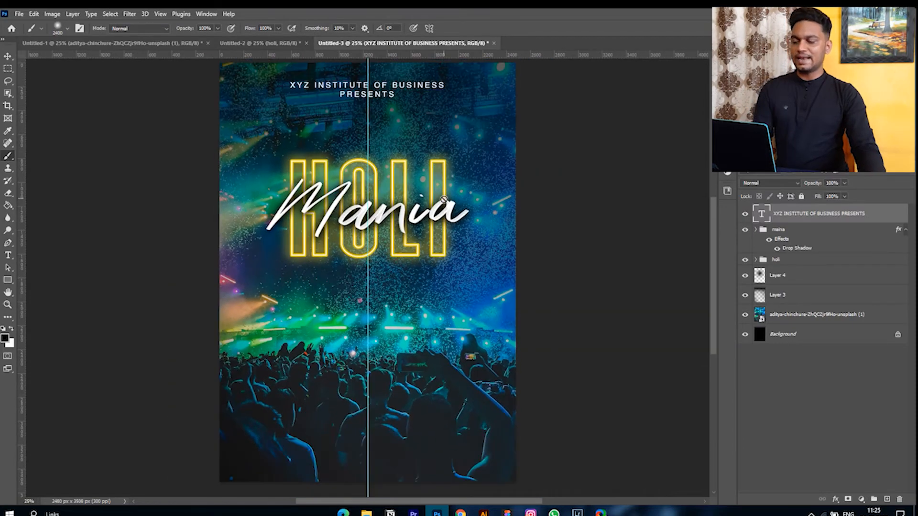
Draw a thin horizontal rectangle about 1916 by 53 px below the Holi Mania title
{"action": "scroll", "coordinate": [173, 215], "scroll_direction": "down", "scroll_amount": 1}
{"action": "scroll", "coordinate": [173, 215], "scroll_direction": "down", "scroll_amount": 1}
{"action": "left_click", "coordinate": [8, 280]}
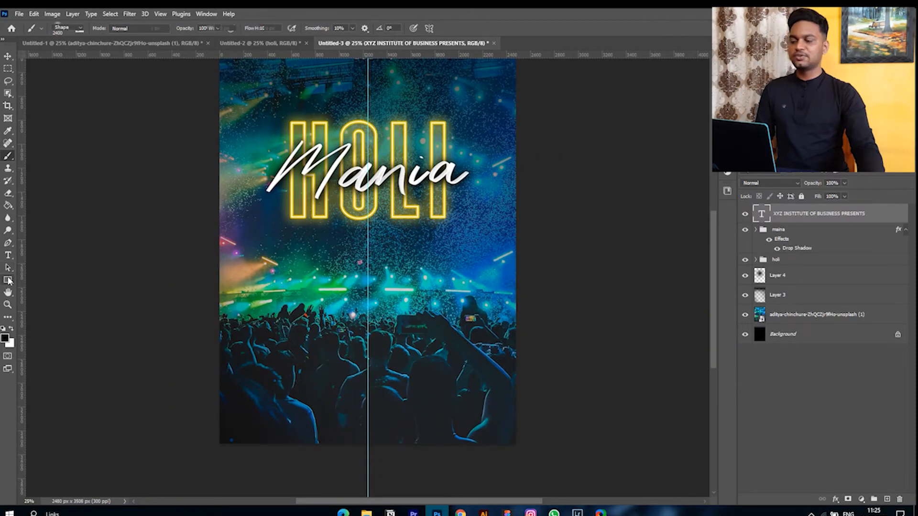
{"action": "left_click_drag", "start_coordinate": [257, 238], "coordinate": [486, 245]}
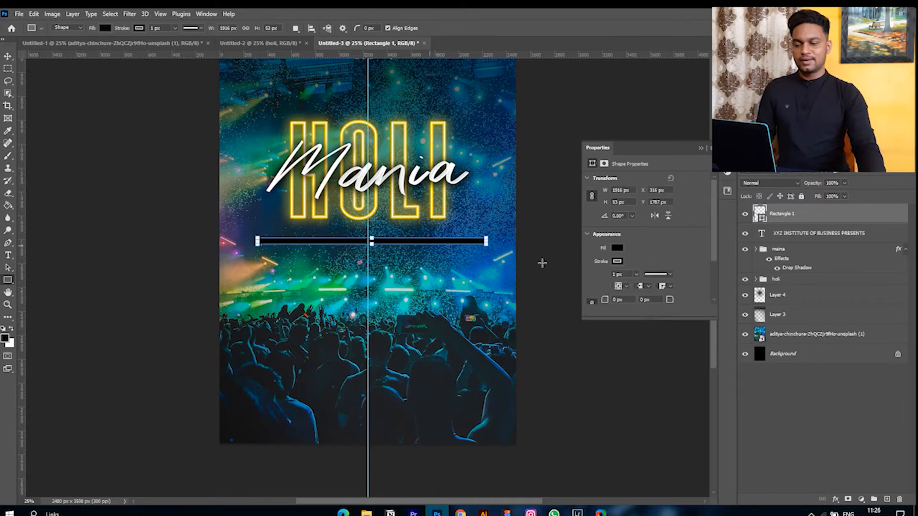
Fill the thin bar below the title with a golden yellow from the recently used colors
{"action": "left_click", "coordinate": [616, 248]}
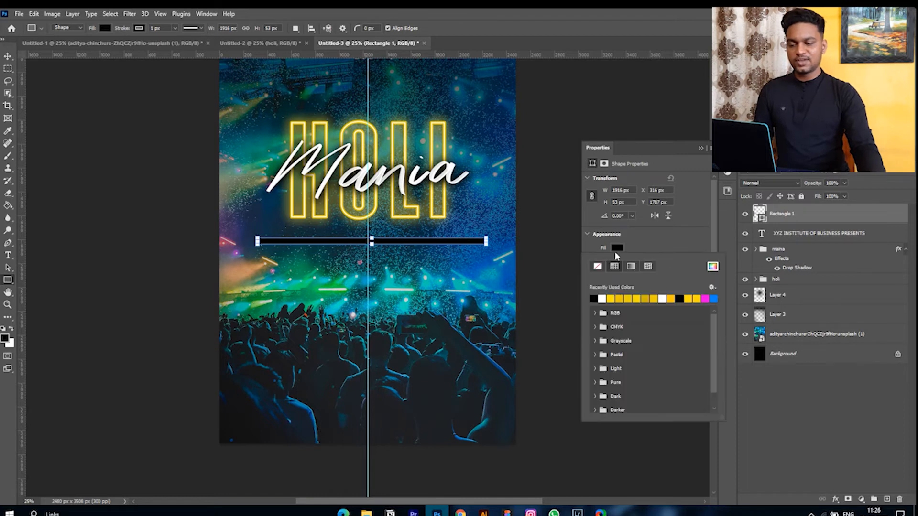
{"action": "left_click", "coordinate": [613, 299]}
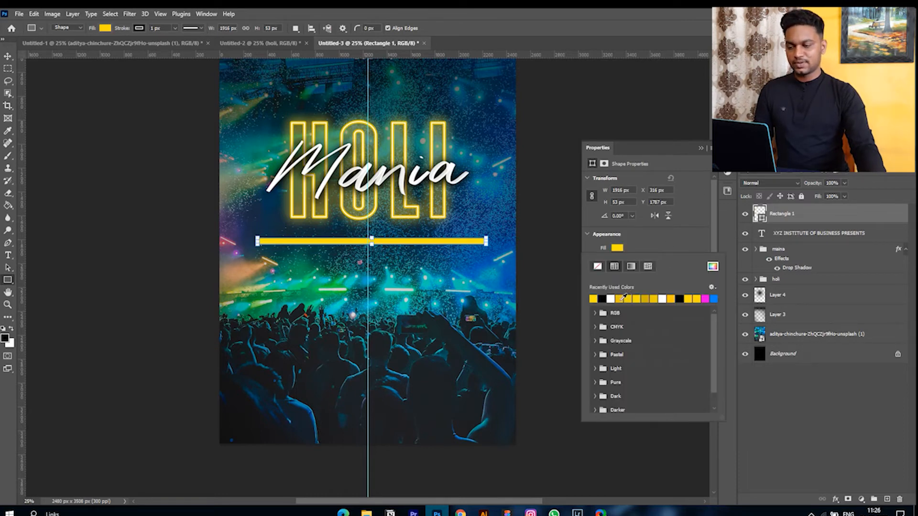
{"action": "left_click", "coordinate": [623, 297]}
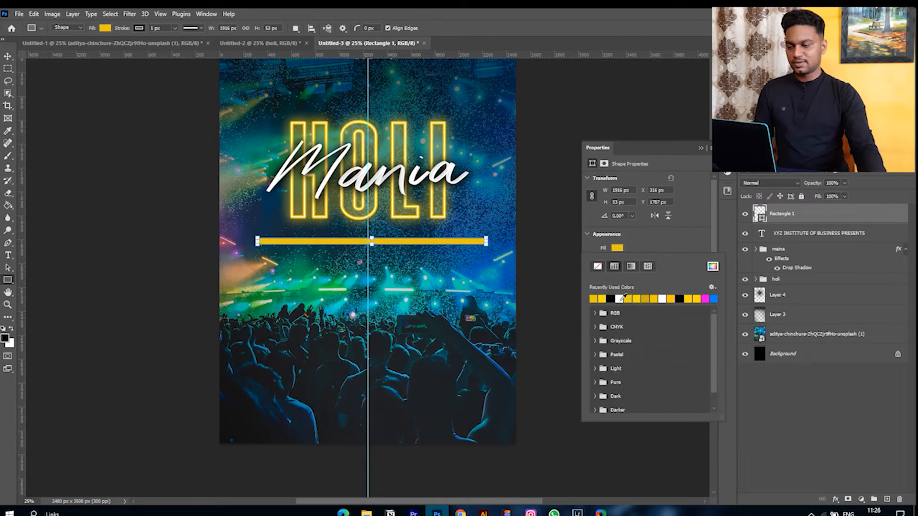
{"action": "left_click", "coordinate": [700, 150]}
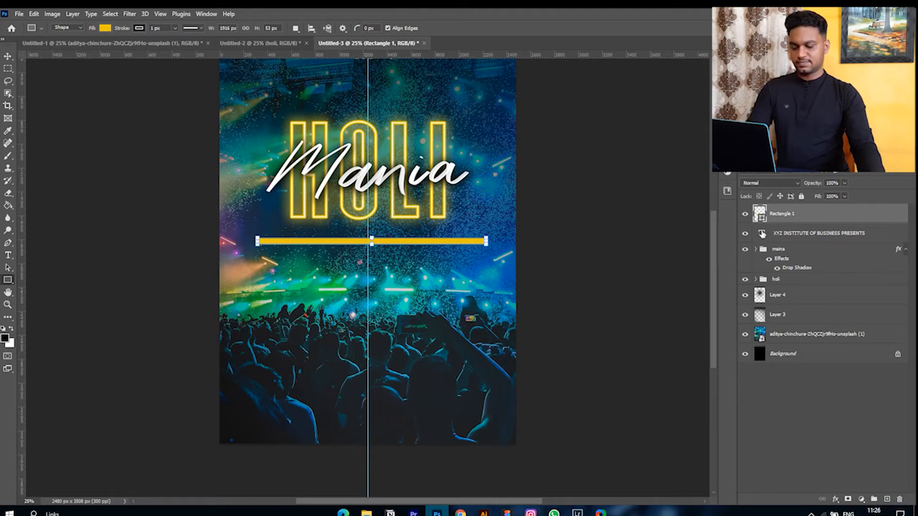
Reduce the yellow divider bar's height to 28 px
{"action": "key", "text": "ctrl+plus"}
{"action": "key", "text": "ctrl+plus"}
{"action": "key", "text": "ctrl+plus"}
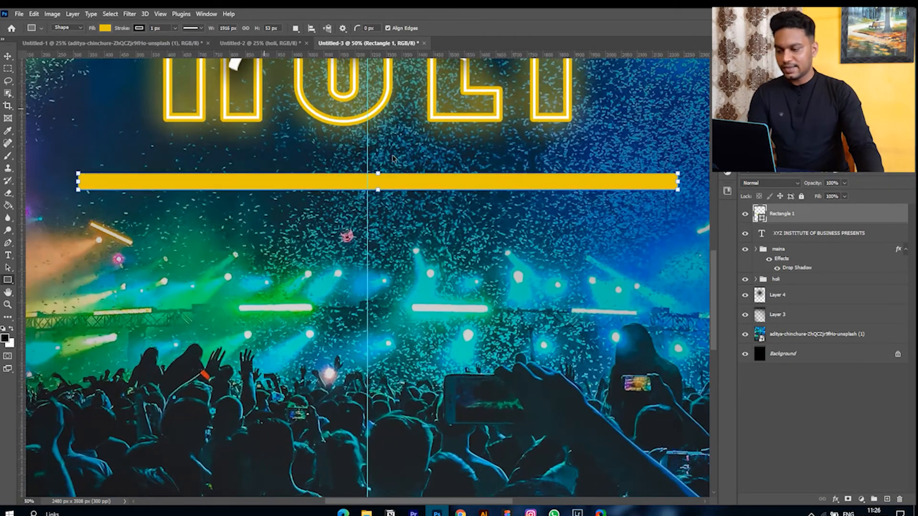
{"action": "key", "text": "ctrl+plus"}
{"action": "left_click_drag", "start_coordinate": [377, 172], "coordinate": [378, 181]}
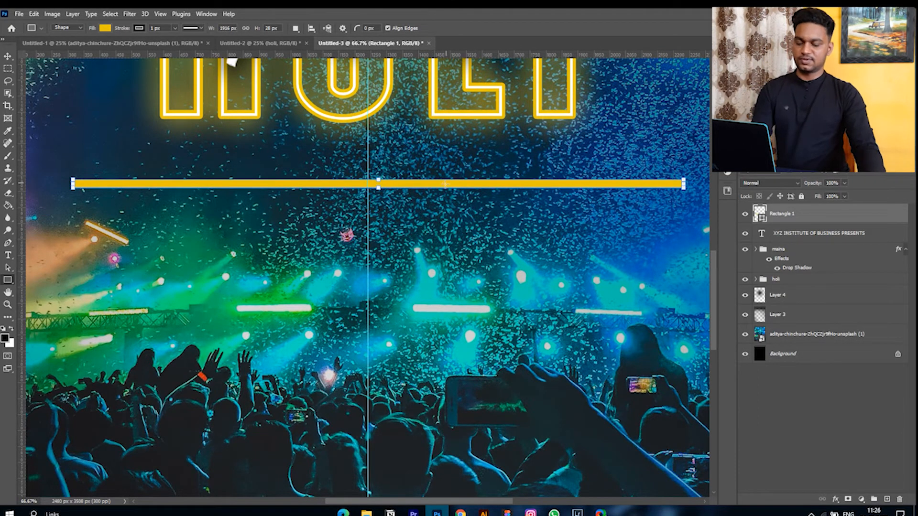
{"action": "key", "text": "ctrl+minus"}
{"action": "key", "text": "ctrl+minus"}
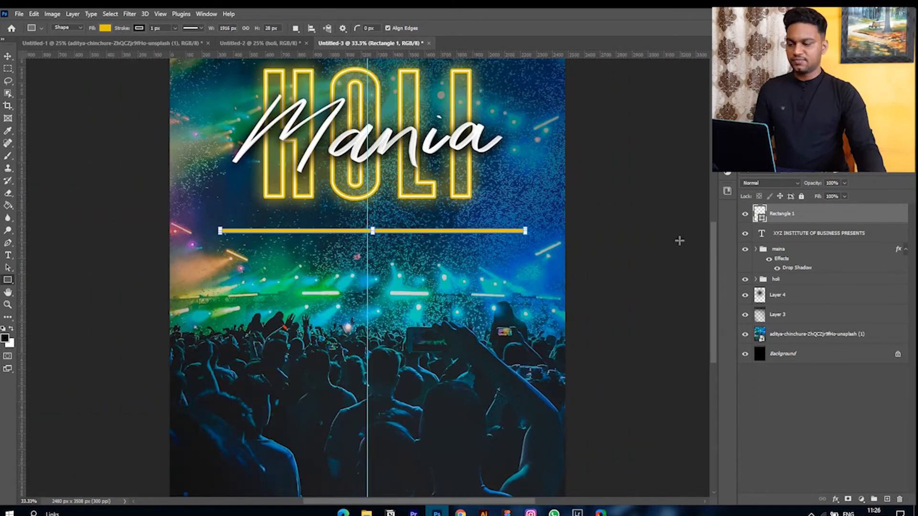
{"action": "left_click", "coordinate": [856, 402]}
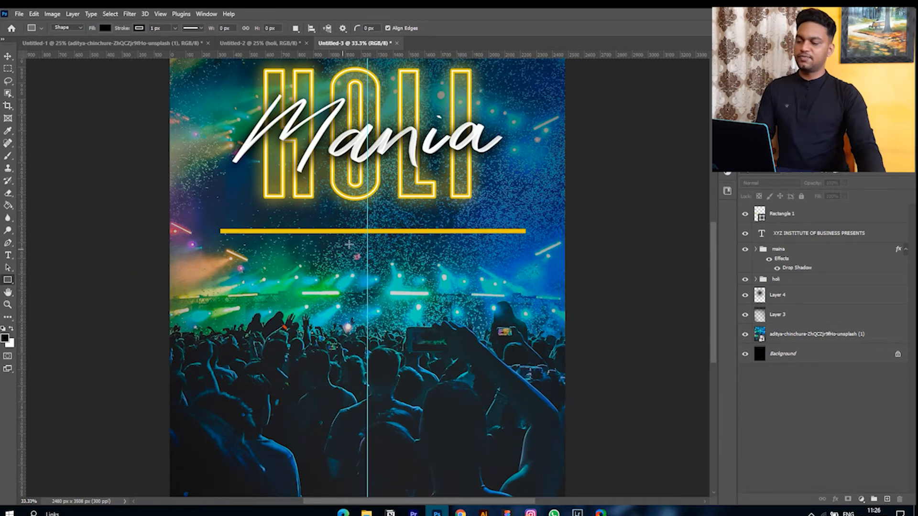
Add a new text line reading "special attraction" just below the yellow divider bar
{"action": "key", "text": "t"}
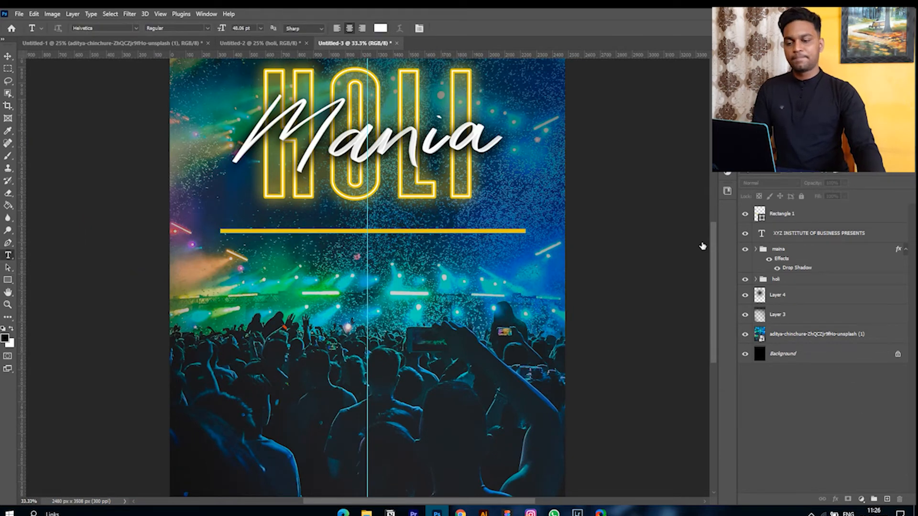
{"action": "left_click", "coordinate": [807, 215]}
{"action": "left_click", "coordinate": [356, 259]}
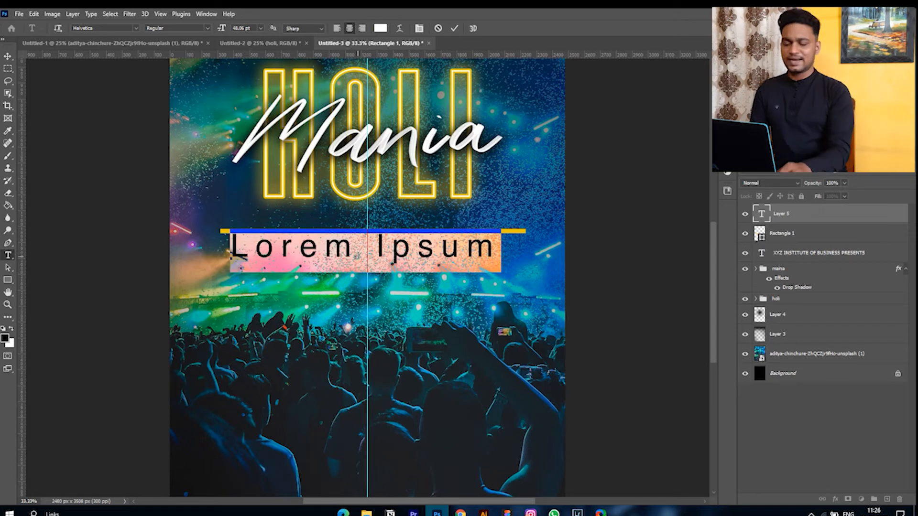
{"action": "key", "text": "BackSpace"}
{"action": "type", "text": "spe"}
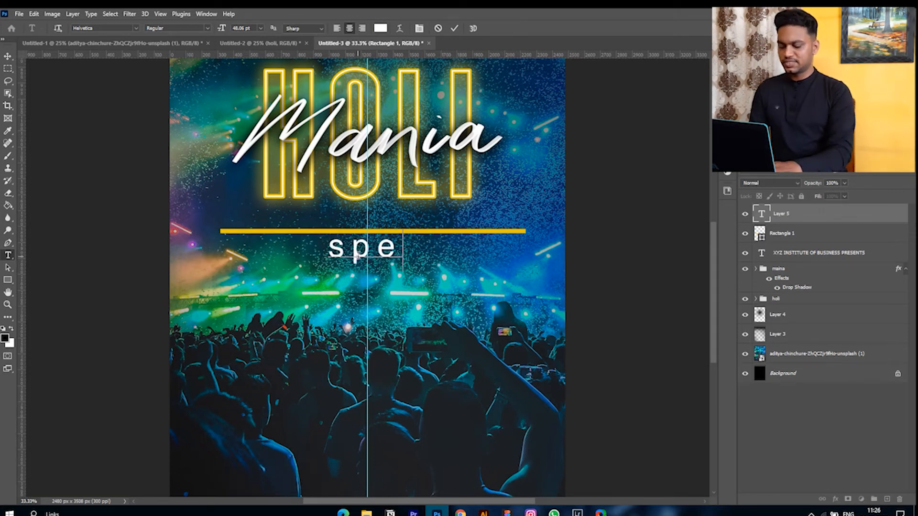
{"action": "type", "text": "cial attra"}
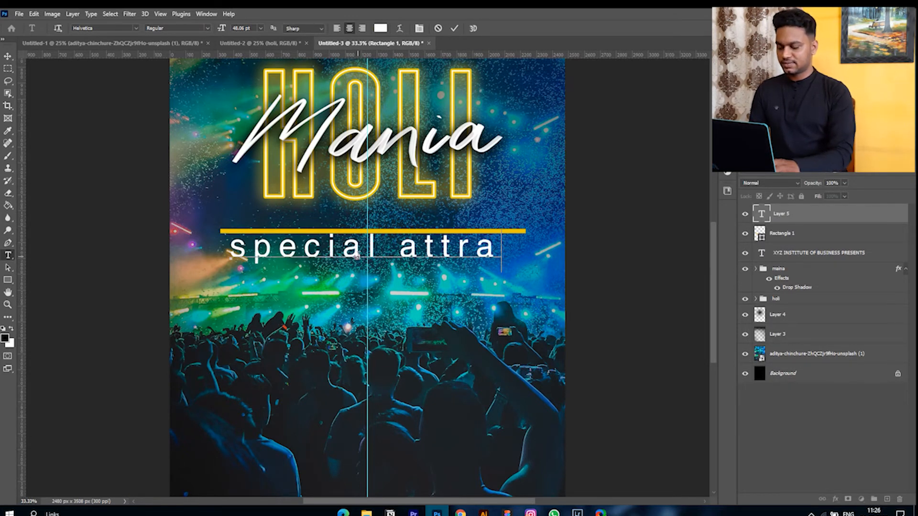
{"action": "type", "text": "ction"}
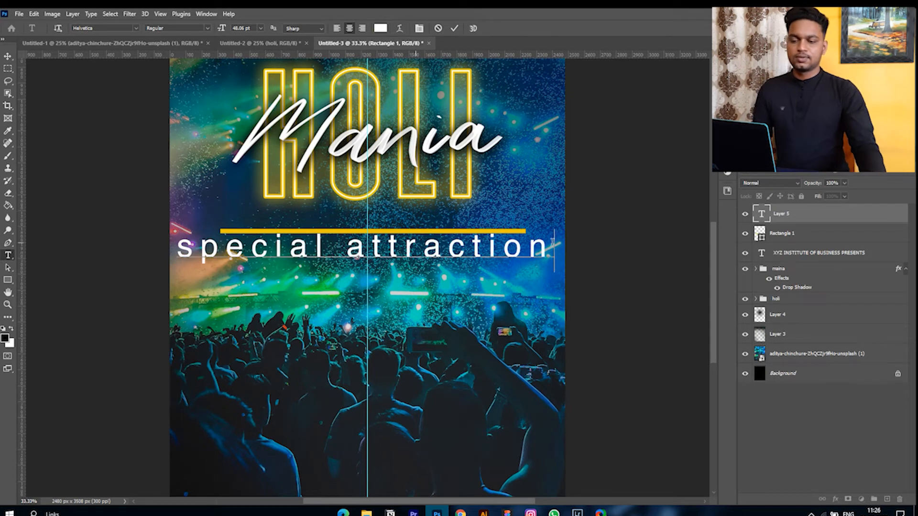
{"action": "left_click", "coordinate": [789, 219]}
Set the special attraction text's tracking to 0 and turn on All Caps
{"action": "double_click", "coordinate": [764, 216]}
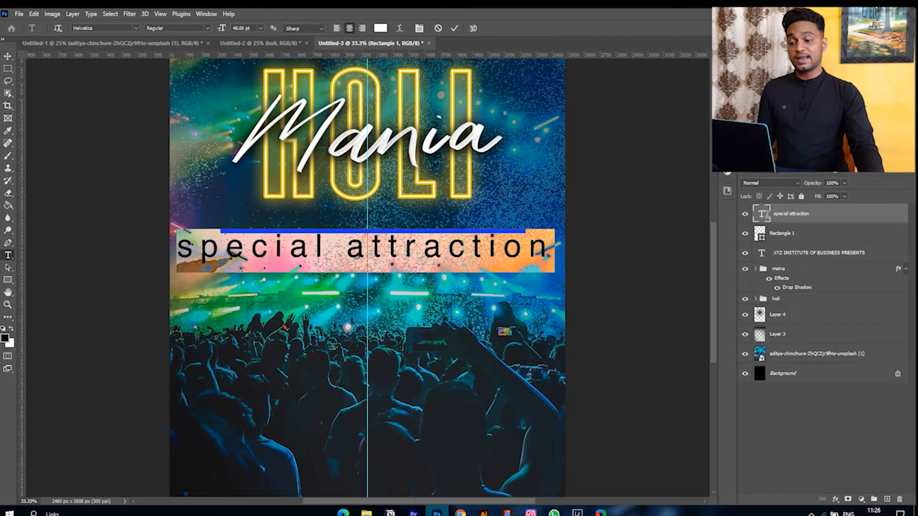
{"action": "key", "text": "ctrl+t"}
{"action": "left_click", "coordinate": [688, 135]}
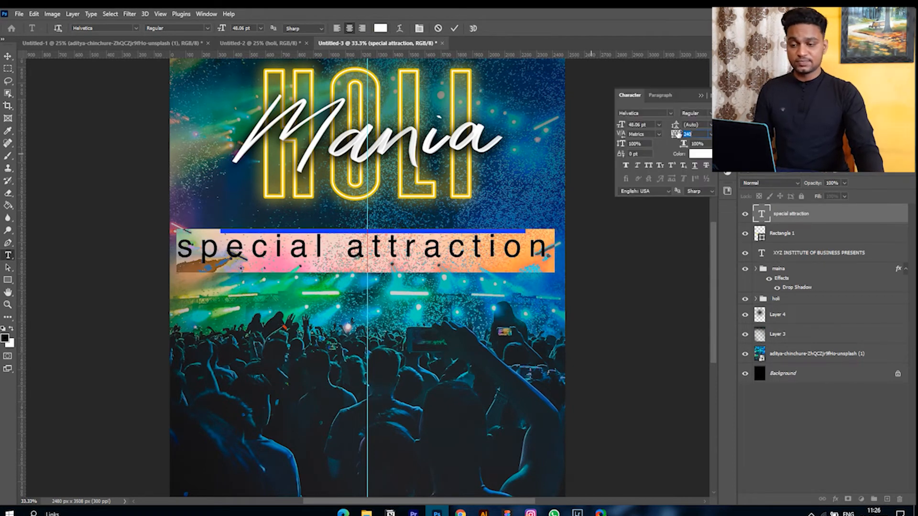
{"action": "left_click", "coordinate": [711, 134]}
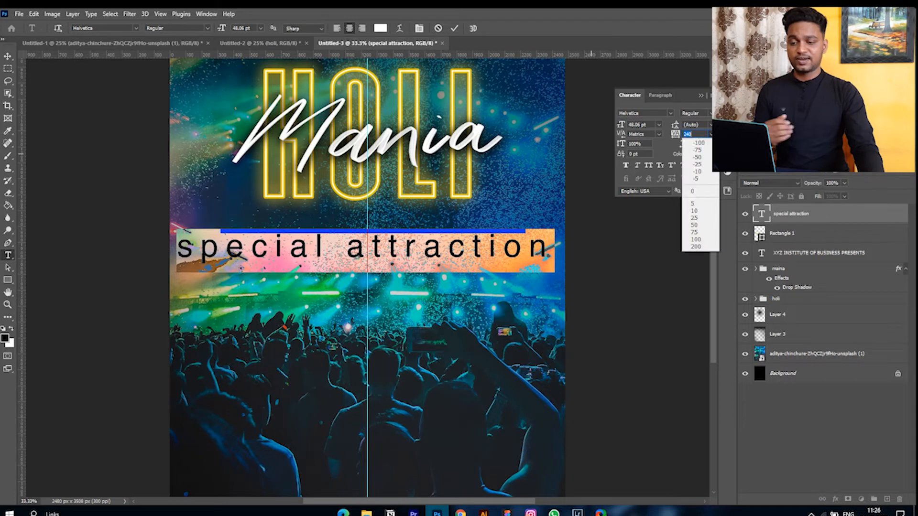
{"action": "left_click", "coordinate": [694, 193]}
{"action": "left_click", "coordinate": [648, 166]}
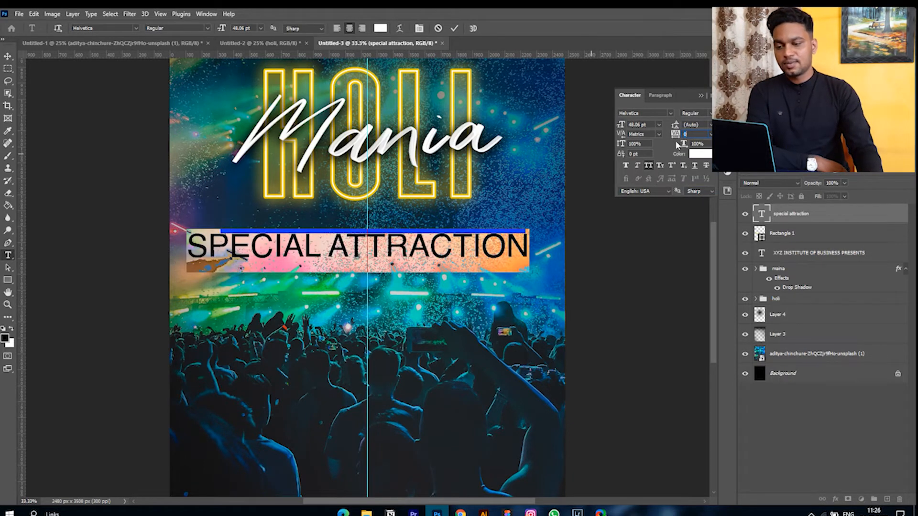
{"action": "left_click", "coordinate": [700, 97]}
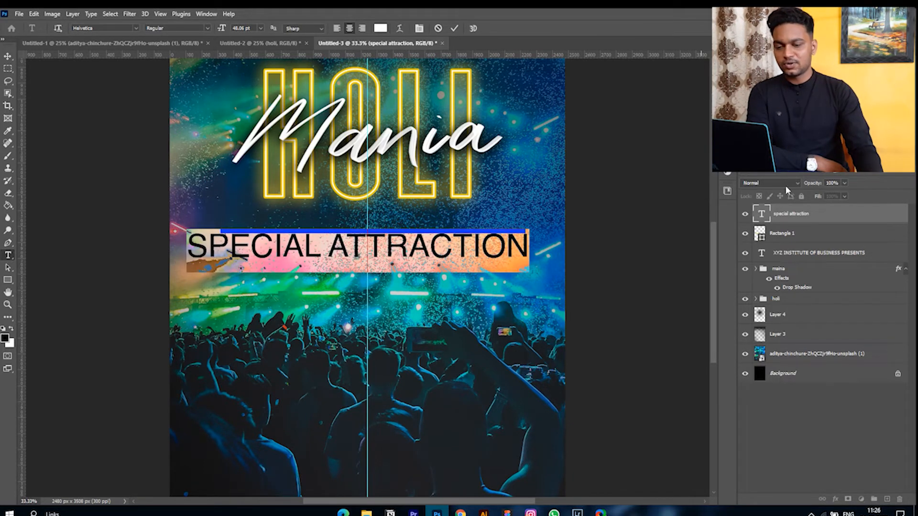
{"action": "left_click", "coordinate": [834, 218]}
Widen the letter spacing of the special attraction text slightly
{"action": "double_click", "coordinate": [761, 213]}
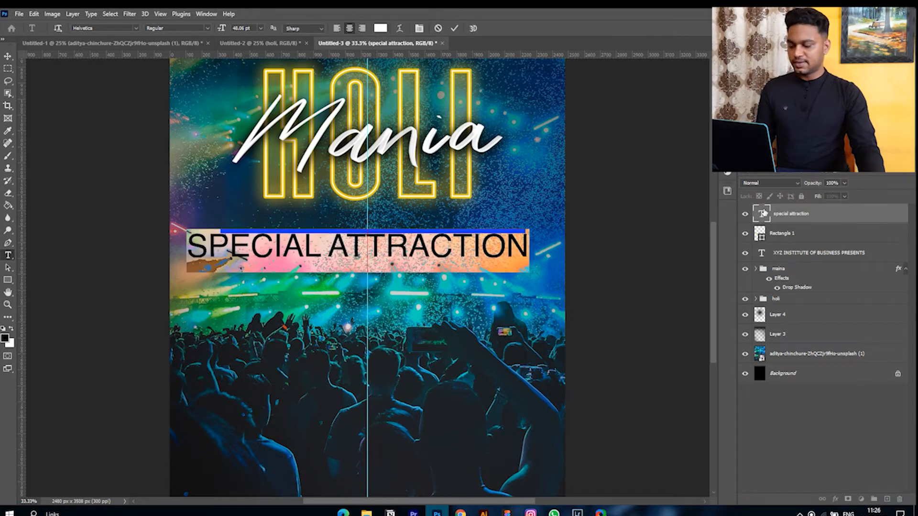
{"action": "key", "text": "ctrl+t"}
{"action": "left_click", "coordinate": [676, 134]}
{"action": "left_click_drag", "start_coordinate": [676, 134], "coordinate": [678, 136]}
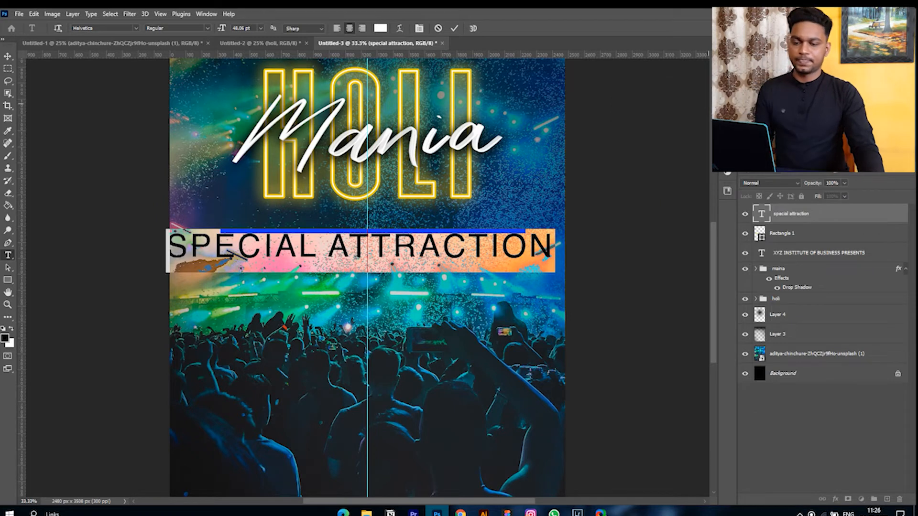
{"action": "left_click", "coordinate": [805, 220]}
Scale the special attraction text to about 33% and center it on the guide just below the bar
{"action": "key", "text": "ctrl+t"}
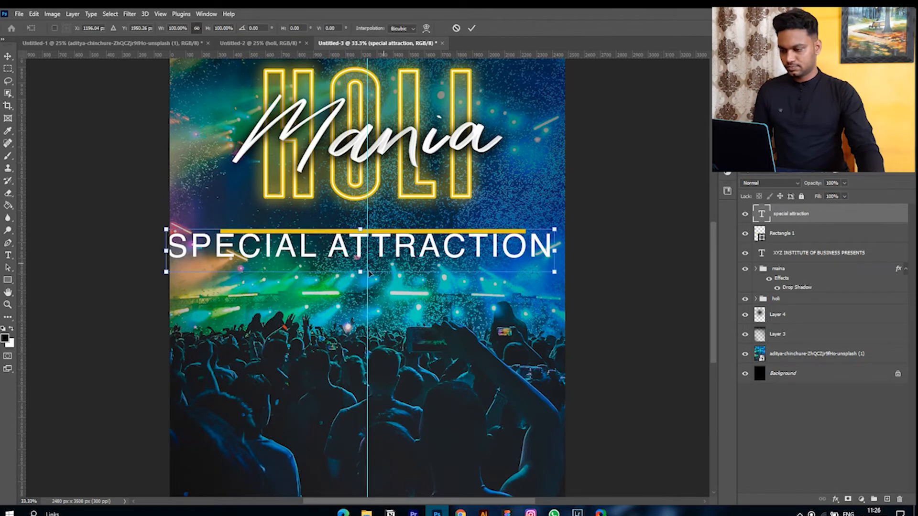
{"action": "left_click_drag", "start_coordinate": [360, 272], "coordinate": [388, 245]}
{"action": "key", "text": "Return"}
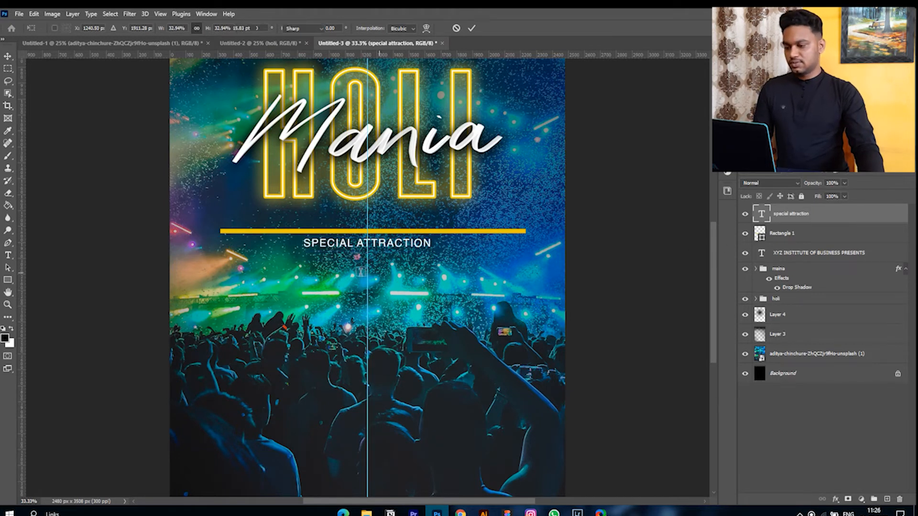
Add a TOM CRUISE text line below the special attraction line and set its font to FREE FAT FONT
{"action": "key", "text": "t"}
{"action": "left_click", "coordinate": [362, 276]}
{"action": "key", "text": "BackSpace"}
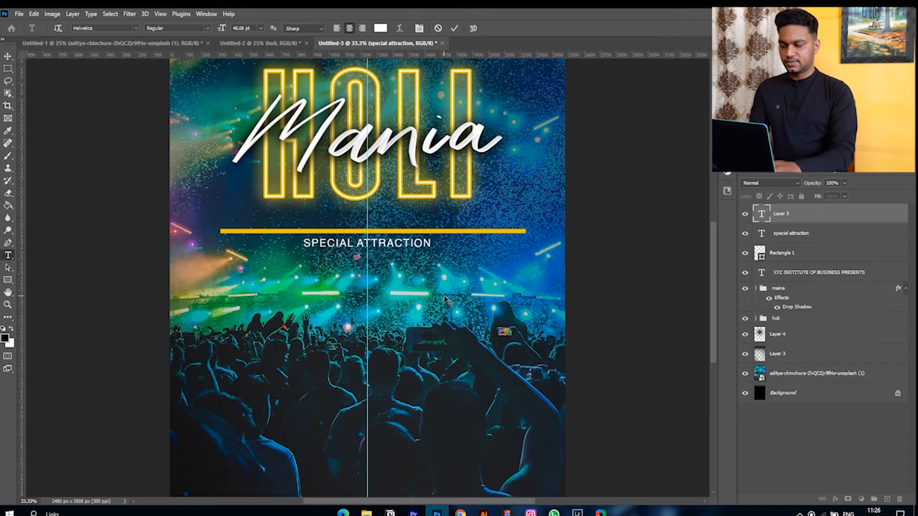
{"action": "type", "text": "TOM CRUISE"}
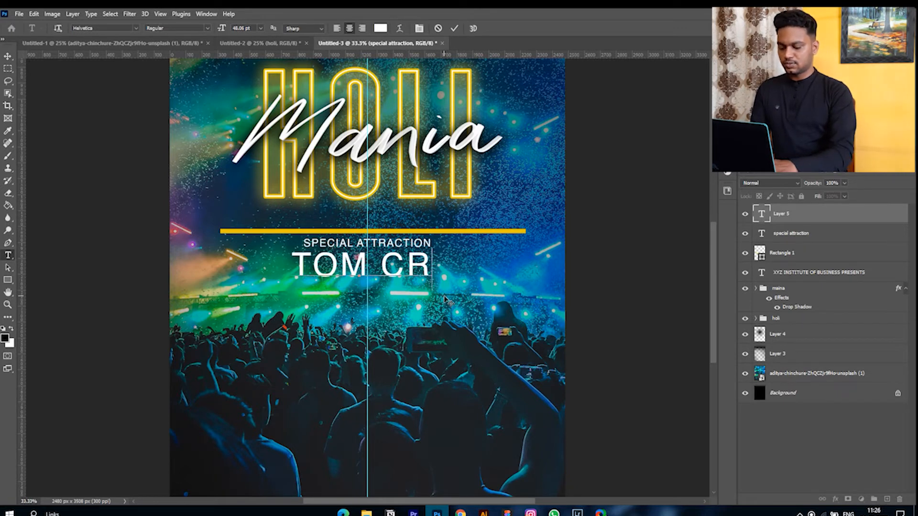
{"action": "double_click", "coordinate": [761, 214]}
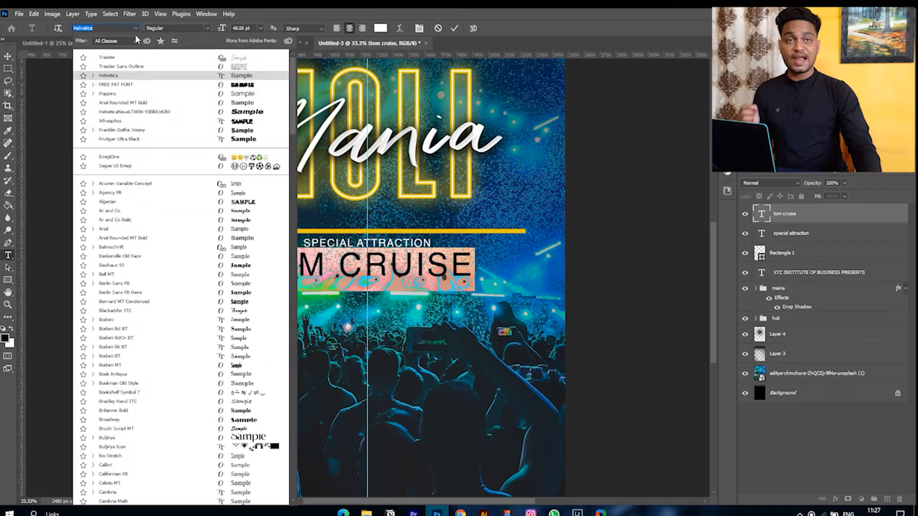
{"action": "left_click", "coordinate": [157, 85]}
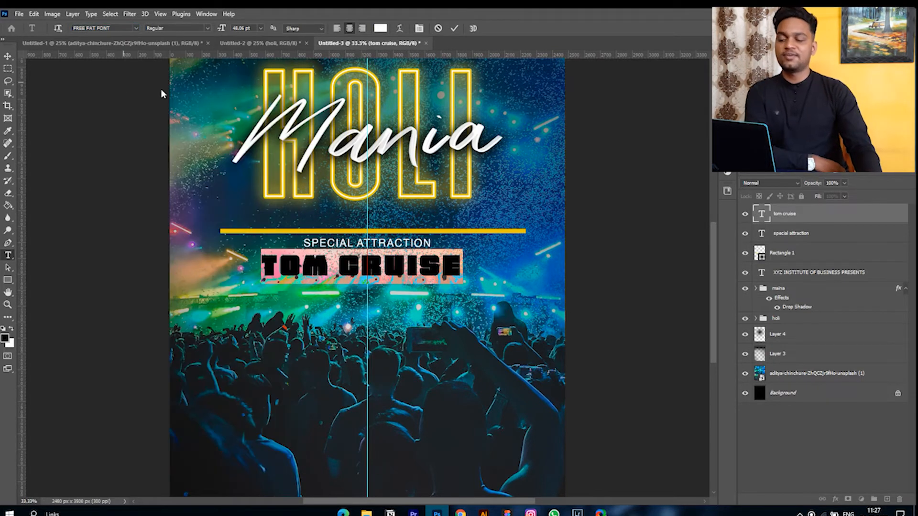
{"action": "left_click", "coordinate": [870, 216]}
Scale the TOM CRUISE text to about 151% and center it on the vertical guide
{"action": "key", "text": "ctrl+t"}
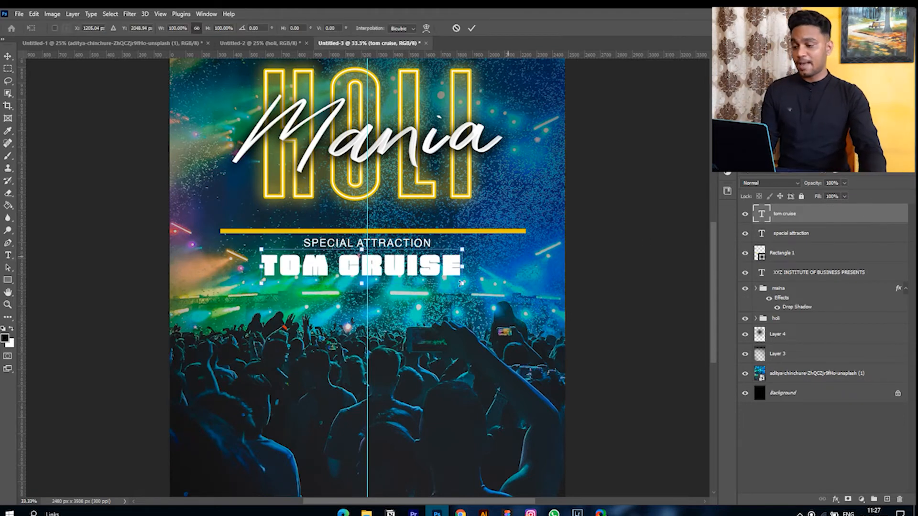
{"action": "left_click_drag", "start_coordinate": [373, 270], "coordinate": [367, 299]}
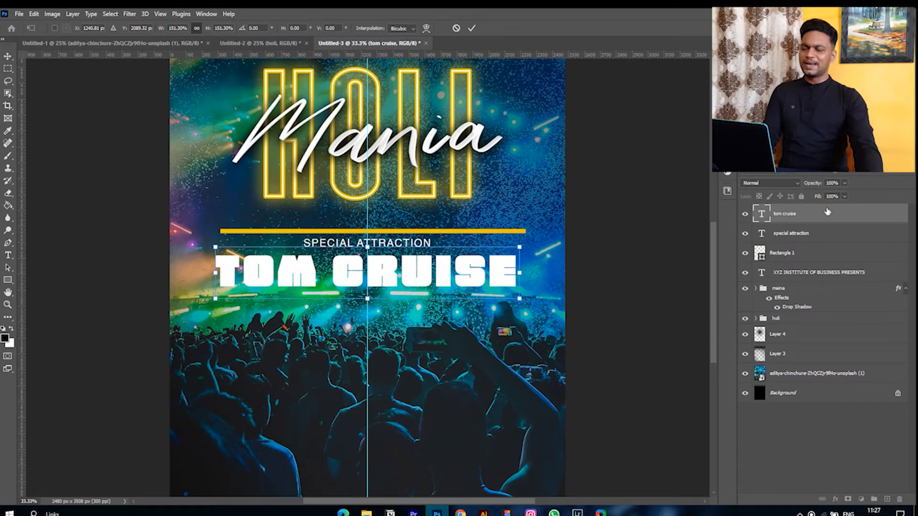
{"action": "key", "text": "Return"}
Examine the poster's title, divider bar and special attraction lines up close and in the full layout
{"action": "scroll", "coordinate": [362, 234], "scroll_direction": "up", "scroll_amount": 1}
{"action": "scroll", "coordinate": [362, 234], "scroll_direction": "down", "scroll_amount": 1}
{"action": "scroll", "coordinate": [362, 235], "scroll_direction": "up", "scroll_amount": 1}
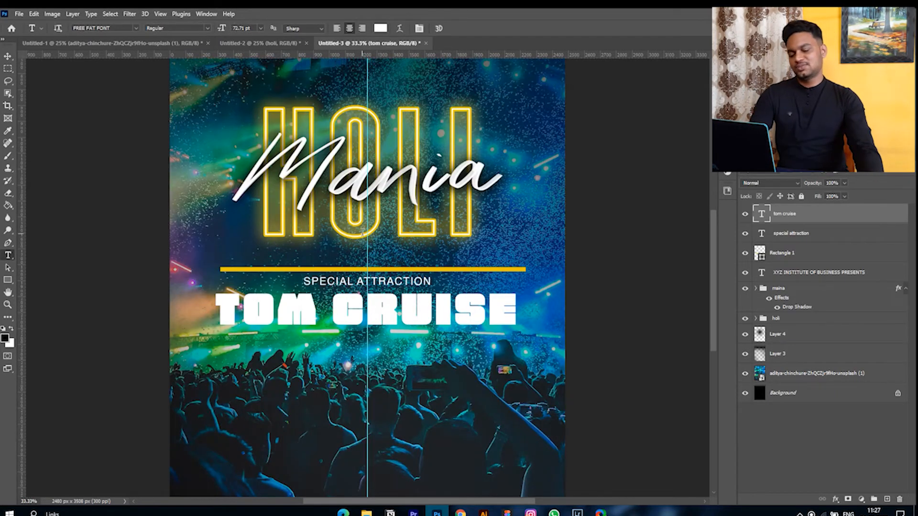
{"action": "scroll", "coordinate": [362, 232], "scroll_direction": "up", "scroll_amount": 2}
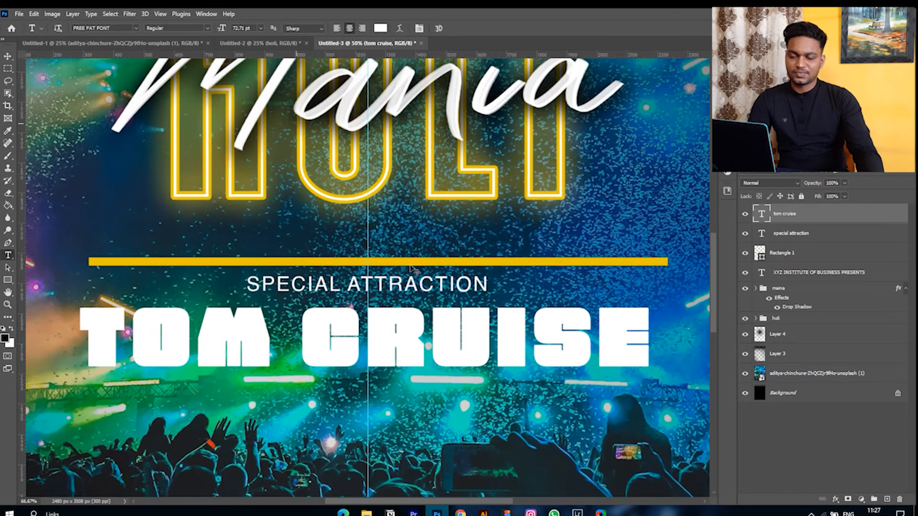
{"action": "scroll", "coordinate": [412, 268], "scroll_direction": "down", "scroll_amount": 3}
{"action": "scroll", "coordinate": [414, 268], "scroll_direction": "up", "scroll_amount": 2}
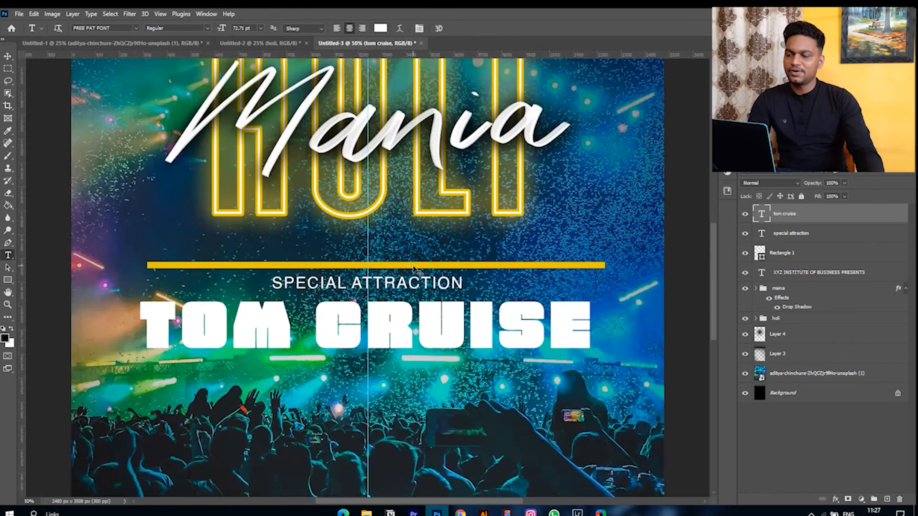
{"action": "scroll", "coordinate": [414, 269], "scroll_direction": "down", "scroll_amount": 2}
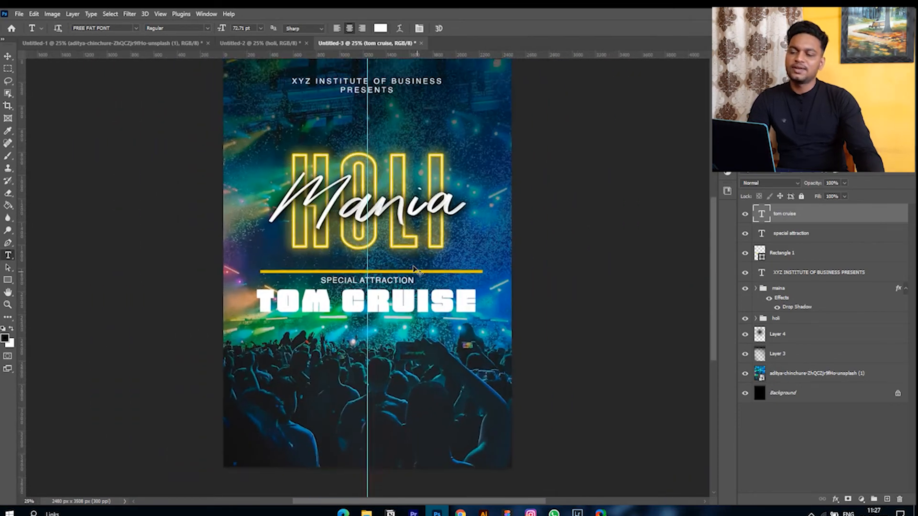
{"action": "scroll", "coordinate": [414, 269], "scroll_direction": "down", "scroll_amount": 1}
{"action": "scroll", "coordinate": [414, 268], "scroll_direction": "up", "scroll_amount": 1}
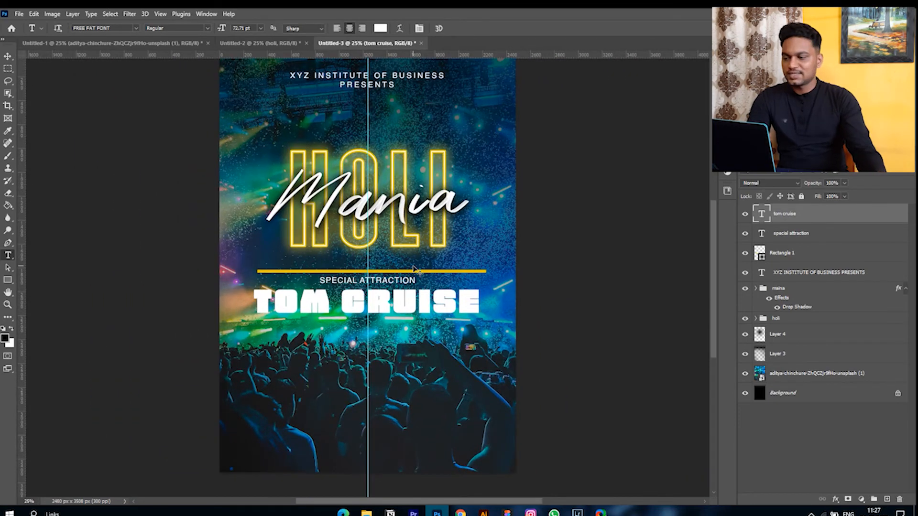
{"action": "scroll", "coordinate": [414, 269], "scroll_direction": "up", "scroll_amount": 1}
{"action": "scroll", "coordinate": [414, 269], "scroll_direction": "down", "scroll_amount": 1}
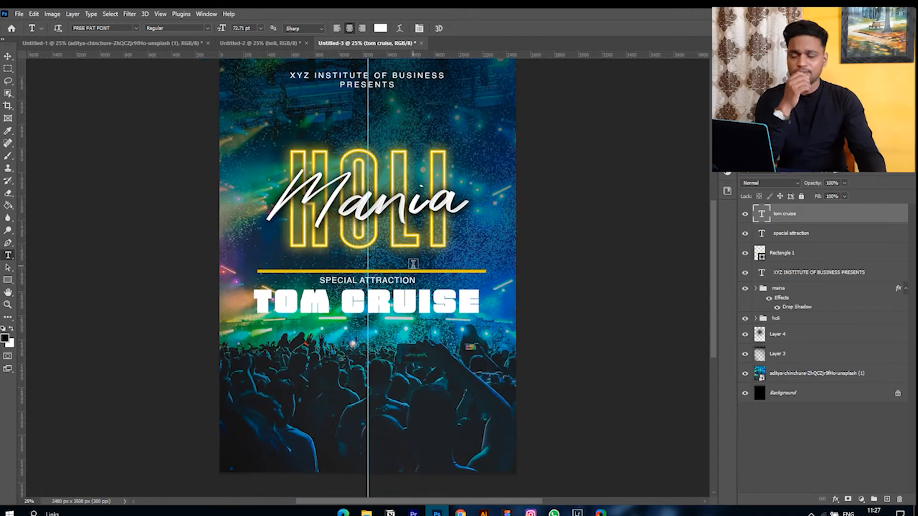
Apply a black Multiply drop shadow to the TOM CRUISE text with 100% opacity, 90° angle, distance 9 px, spread 10% and size 81 px
{"action": "double_click", "coordinate": [889, 217]}
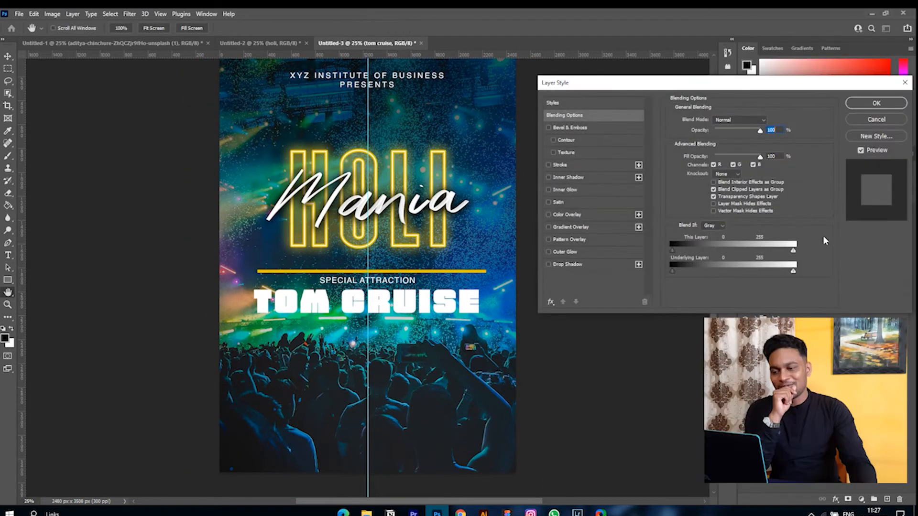
{"action": "left_click", "coordinate": [550, 265]}
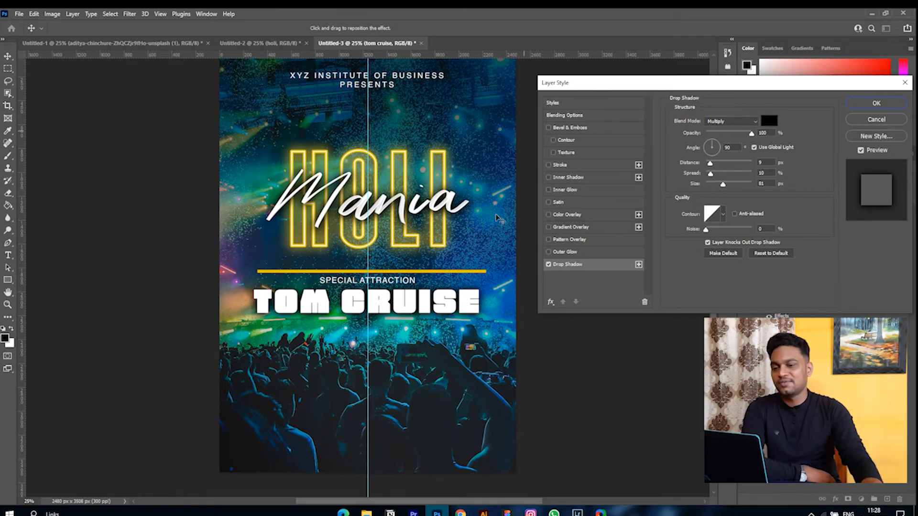
{"action": "left_click", "coordinate": [883, 104]}
Move the yellow divider bar, special attraction line and TOM CRUISE text slightly down together
{"action": "scroll", "coordinate": [411, 268], "scroll_direction": "up", "scroll_amount": 3}
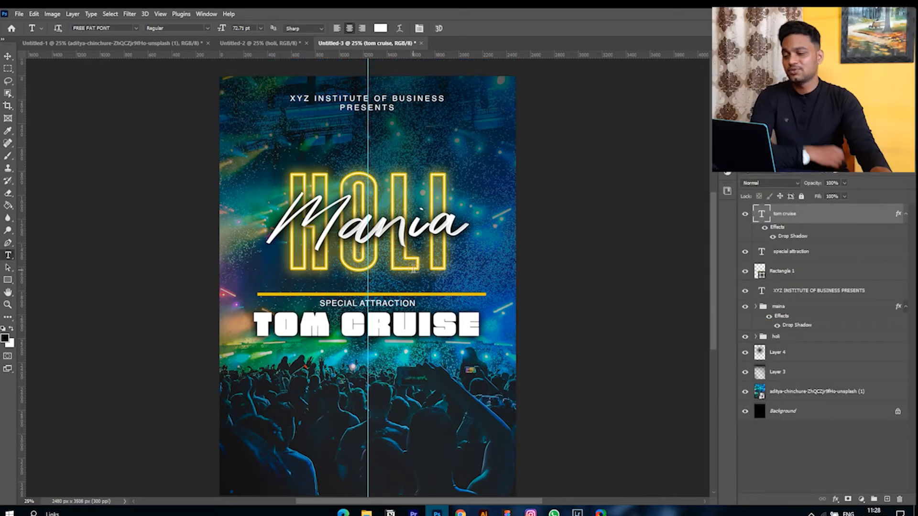
{"action": "scroll", "coordinate": [412, 268], "scroll_direction": "down", "scroll_amount": 2}
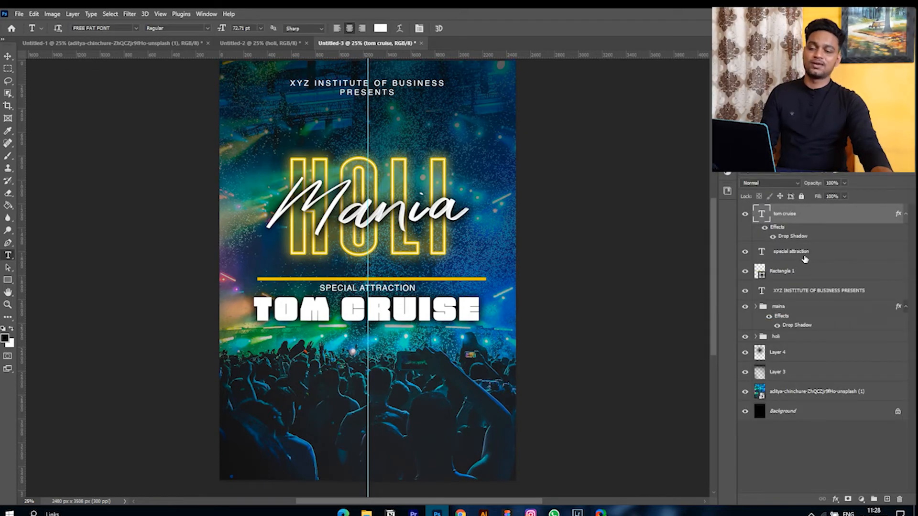
{"action": "left_click", "coordinate": [801, 276], "text": "shift"}
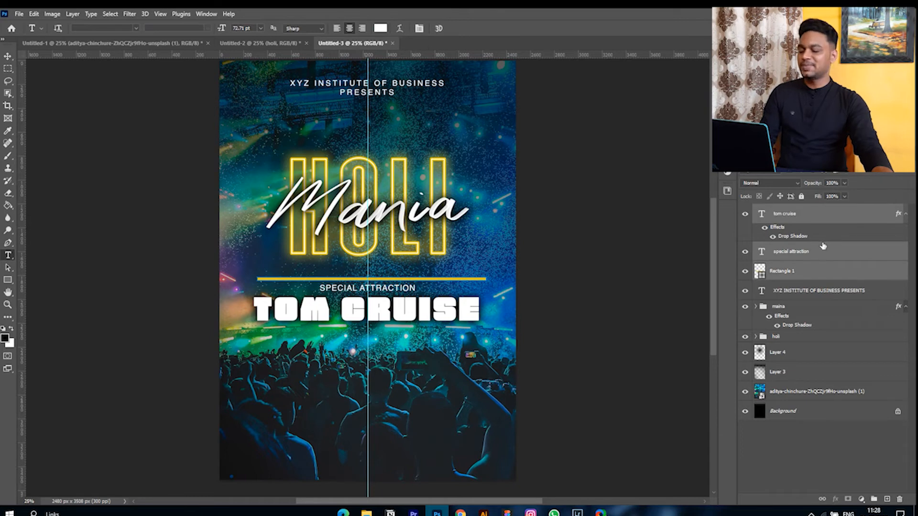
{"action": "key", "text": "ctrl+t"}
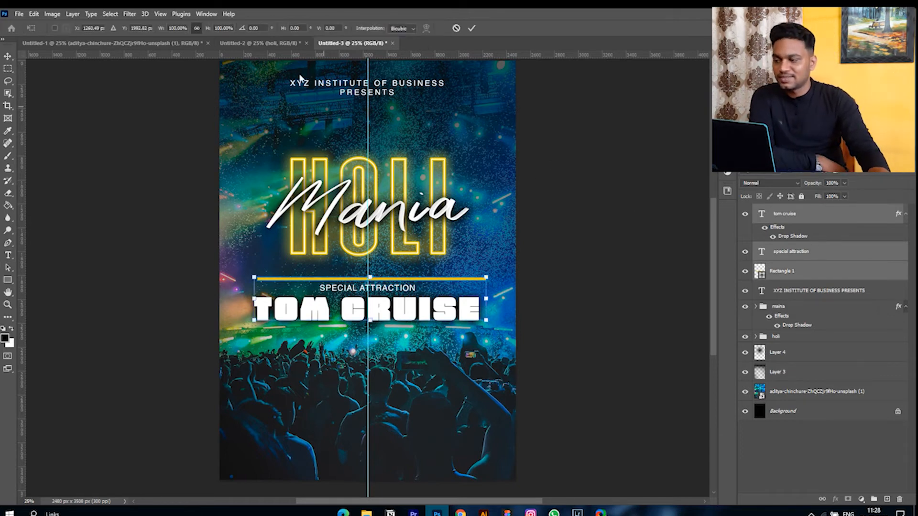
{"action": "left_click_drag", "start_coordinate": [125, 31], "coordinate": [183, 29]}
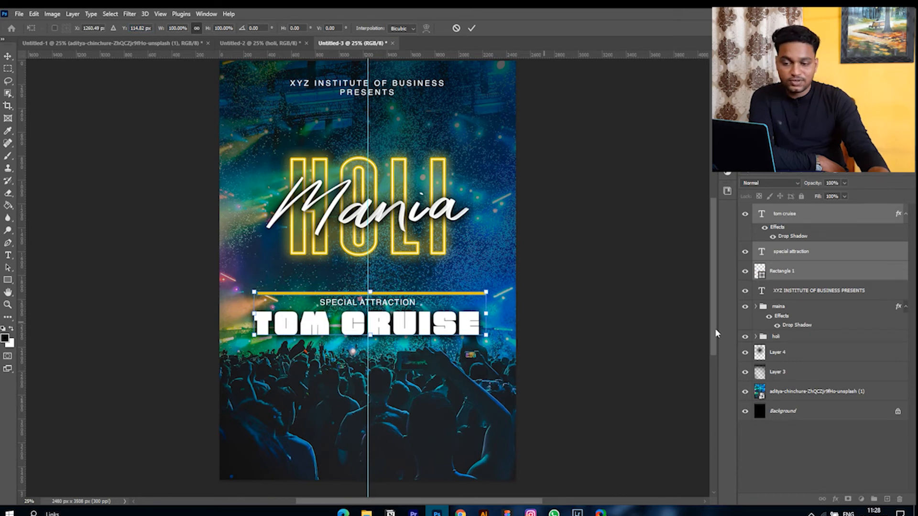
{"action": "key", "text": "Return"}
Scale the yellow divider bar to about 98% so its ends line up with the TOM CRUISE text
{"action": "left_click", "coordinate": [830, 271]}
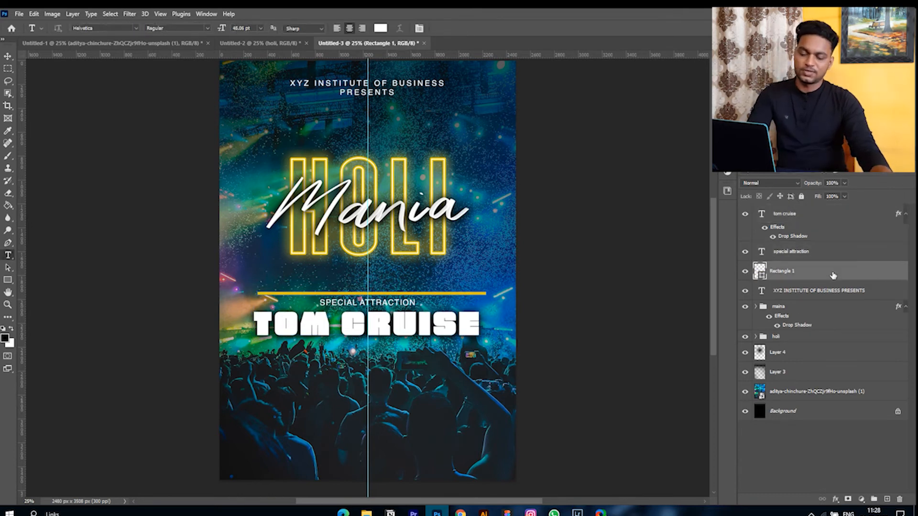
{"action": "key", "text": "ctrl+plus"}
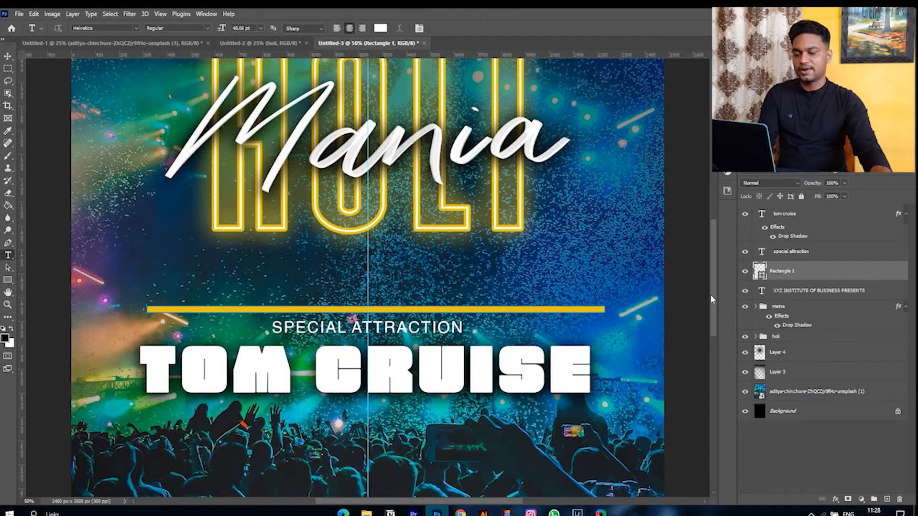
{"action": "key", "text": "ctrl+t"}
{"action": "left_click_drag", "start_coordinate": [606, 310], "coordinate": [592, 312]}
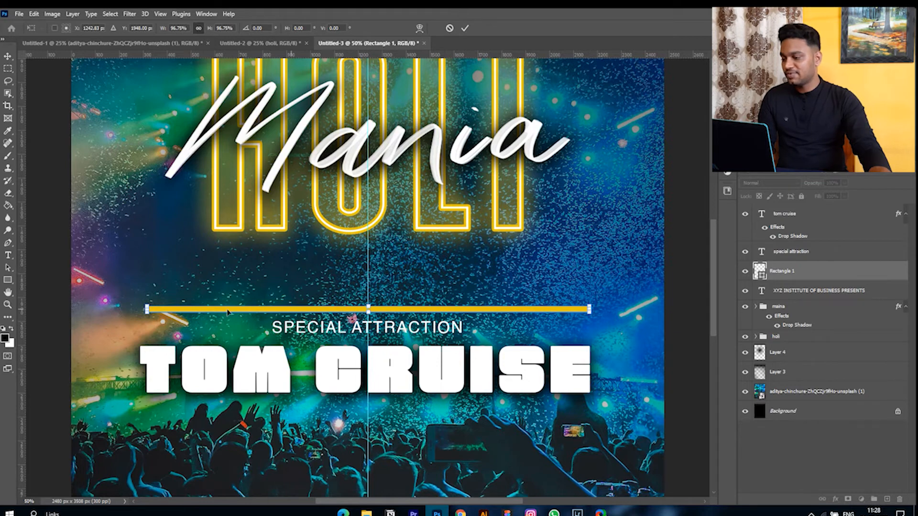
{"action": "left_click_drag", "start_coordinate": [144, 310], "coordinate": [136, 309]}
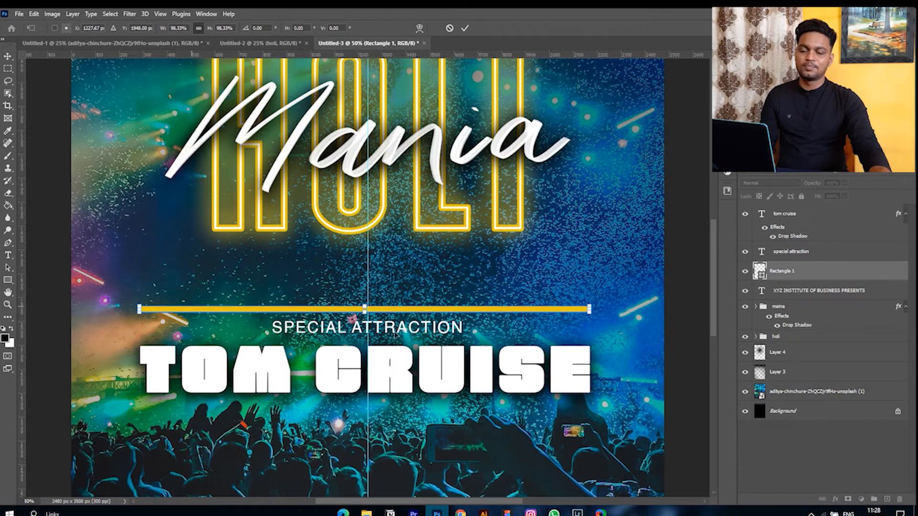
{"action": "left_click", "coordinate": [798, 480]}
{"action": "key", "text": "t"}
Remove the vertical center guide and check the whole poster layout
{"action": "scroll", "coordinate": [462, 224], "scroll_direction": "up", "scroll_amount": 2}
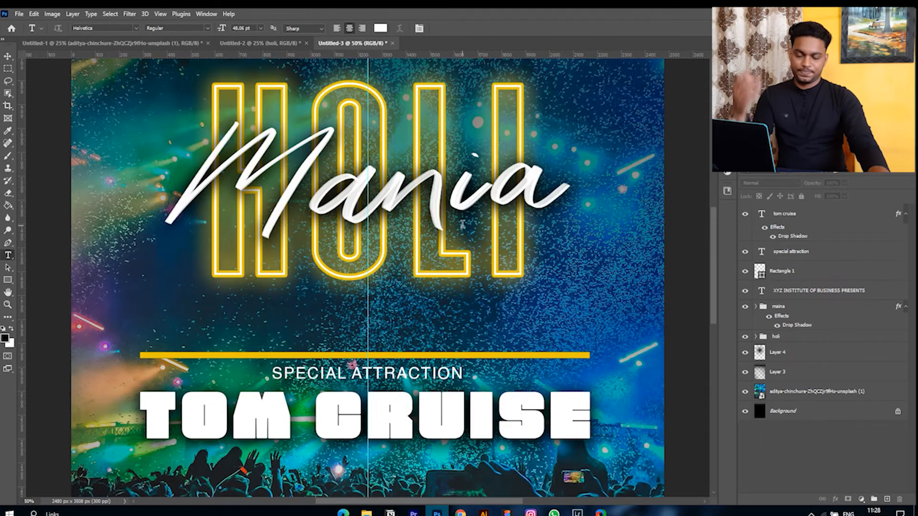
{"action": "key", "text": "ctrl+minus"}
{"action": "key", "text": "ctrl+minus"}
{"action": "key", "text": "ctrl+minus"}
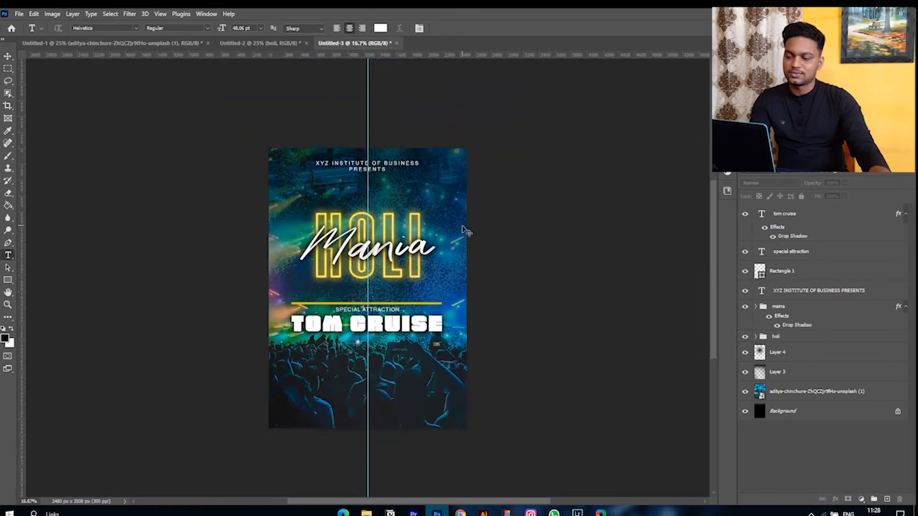
{"action": "key", "text": "v"}
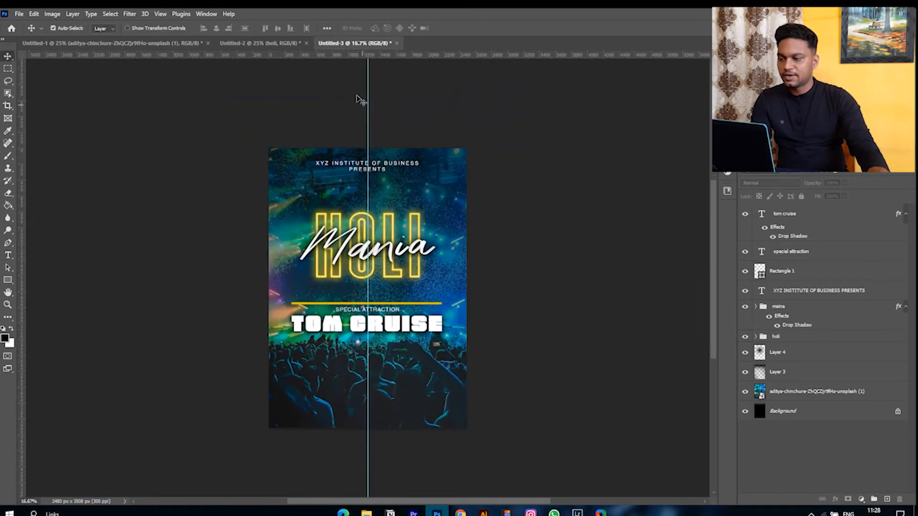
{"action": "left_click_drag", "start_coordinate": [369, 103], "coordinate": [22, 177]}
{"action": "scroll", "coordinate": [617, 267], "scroll_direction": "down", "scroll_amount": 1}
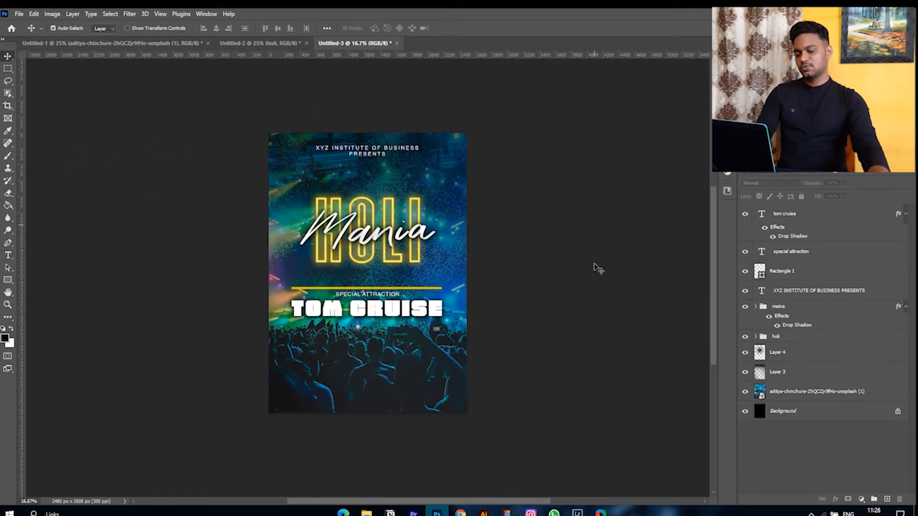
{"action": "scroll", "coordinate": [595, 264], "scroll_direction": "up", "scroll_amount": 3}
{"action": "scroll", "coordinate": [595, 264], "scroll_direction": "down", "scroll_amount": 3}
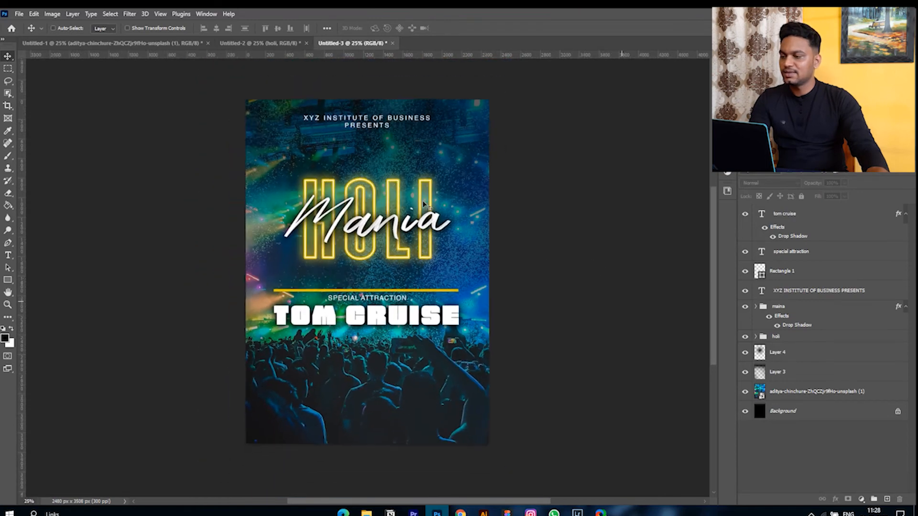
Copy the JAN 24TH, VENUE: LONDON, TIME: 10:30 AM line from the Untitled-2 poster and fit it near the A4 poster's lower edge
{"action": "left_click", "coordinate": [261, 43]}
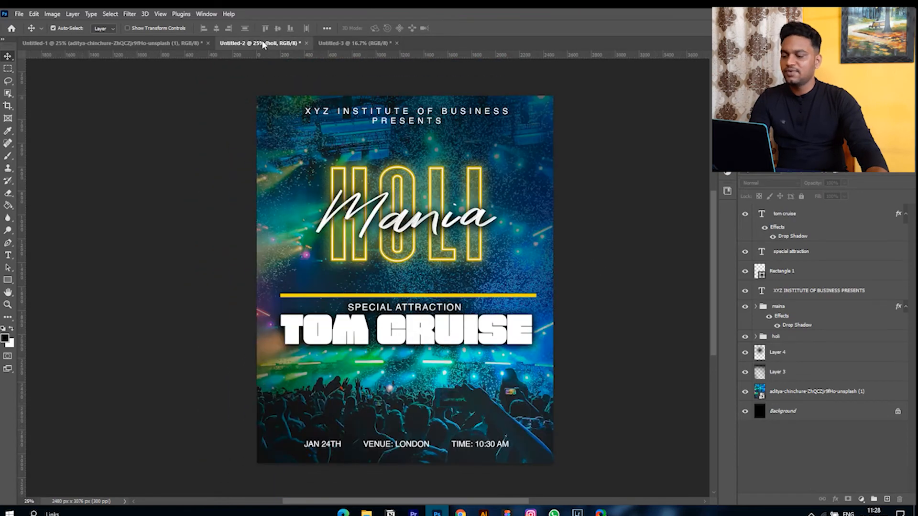
{"action": "left_click", "coordinate": [496, 447], "text": "ctrl"}
{"action": "left_click_drag", "start_coordinate": [823, 219], "coordinate": [392, 402]}
{"action": "key", "text": "ctrl+t"}
{"action": "left_click", "coordinate": [782, 459]}
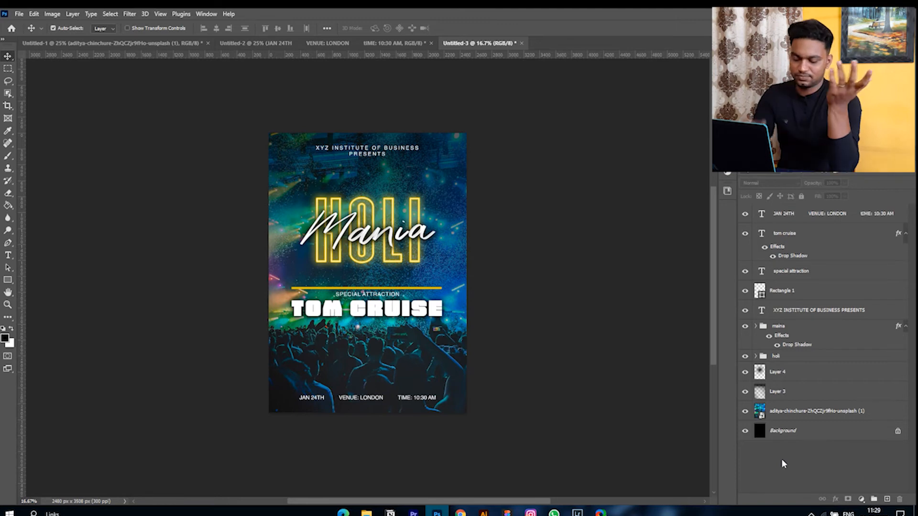
{"action": "key", "text": "ctrl+plus"}
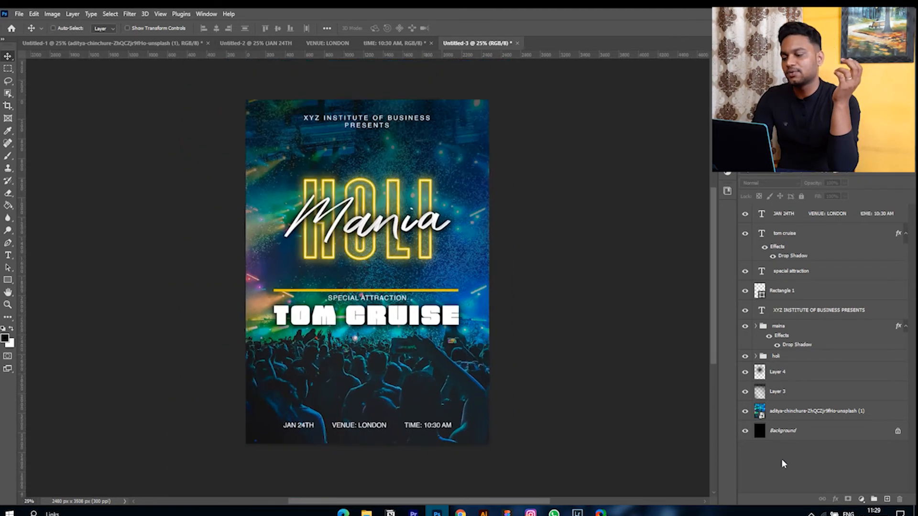
{"action": "key", "text": "ctrl+minus"}
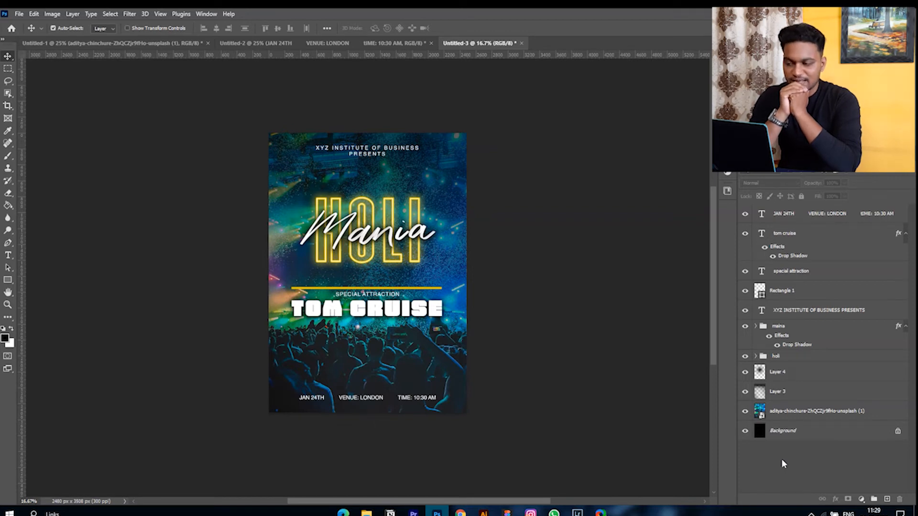
Switch to Chrome and run a Google image search for "texture" in a new tab
{"action": "left_click", "coordinate": [461, 512]}
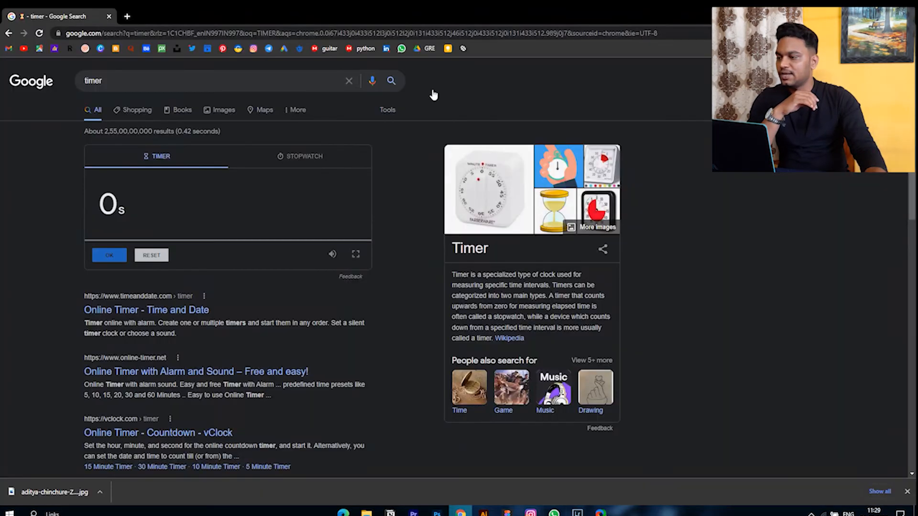
{"action": "left_click", "coordinate": [127, 17]}
{"action": "type", "text": "te"}
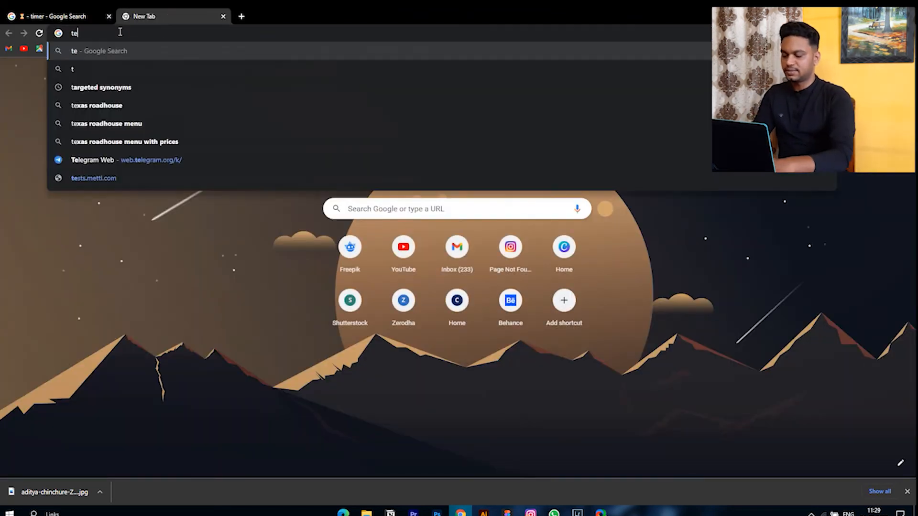
{"action": "type", "text": "xture"}
{"action": "key", "text": "Return"}
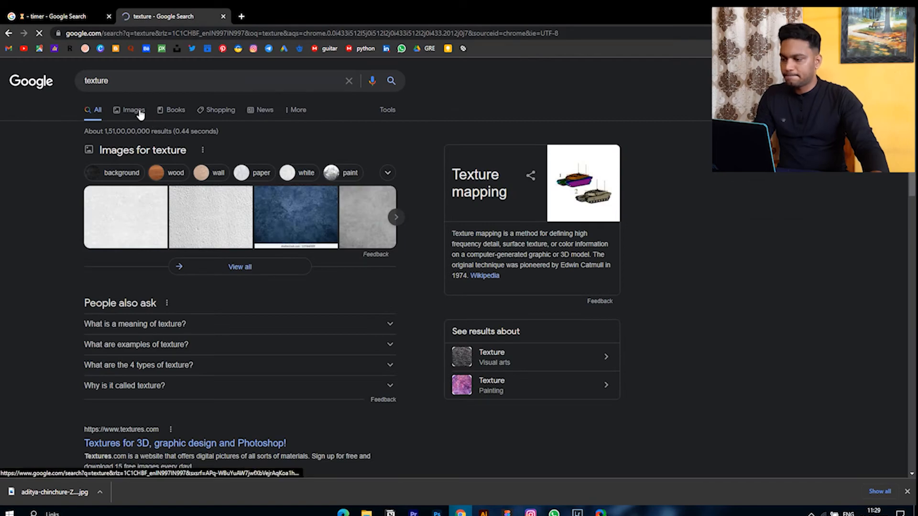
{"action": "left_click", "coordinate": [139, 111]}
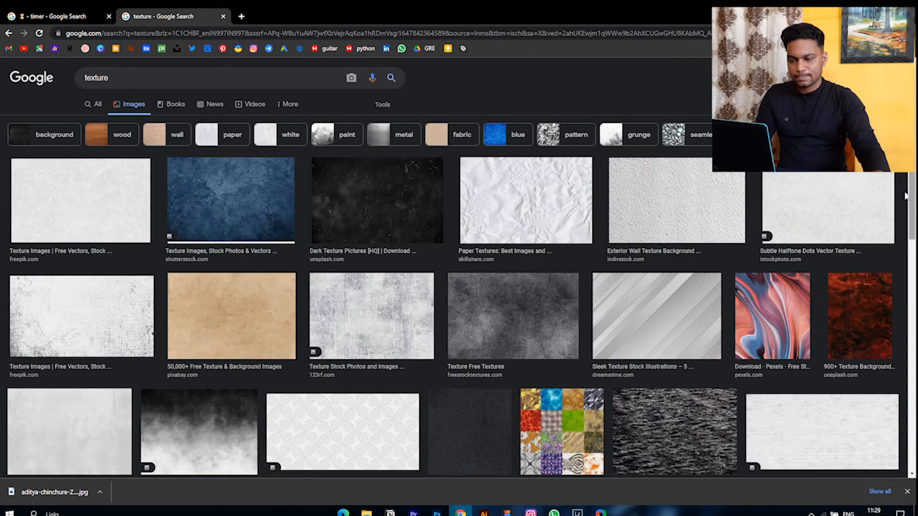
Browse the texture images and copy the white grunge texture from Freepik
{"action": "scroll", "coordinate": [421, 353], "scroll_direction": "down", "scroll_amount": 3}
{"action": "scroll", "coordinate": [553, 240], "scroll_direction": "up", "scroll_amount": 2}
{"action": "scroll", "coordinate": [569, 246], "scroll_direction": "down", "scroll_amount": 3}
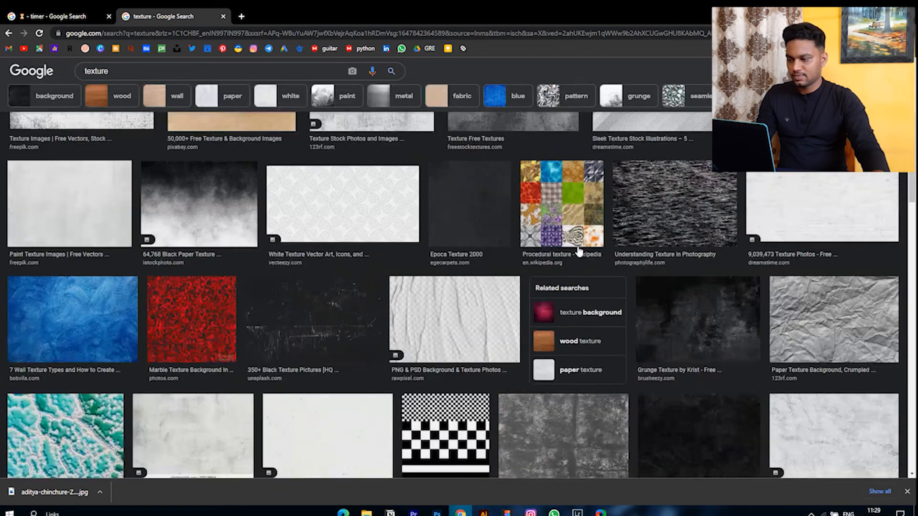
{"action": "scroll", "coordinate": [578, 251], "scroll_direction": "up", "scroll_amount": 3}
{"action": "scroll", "coordinate": [578, 251], "scroll_direction": "down", "scroll_amount": 4}
{"action": "scroll", "coordinate": [578, 252], "scroll_direction": "up", "scroll_amount": 2}
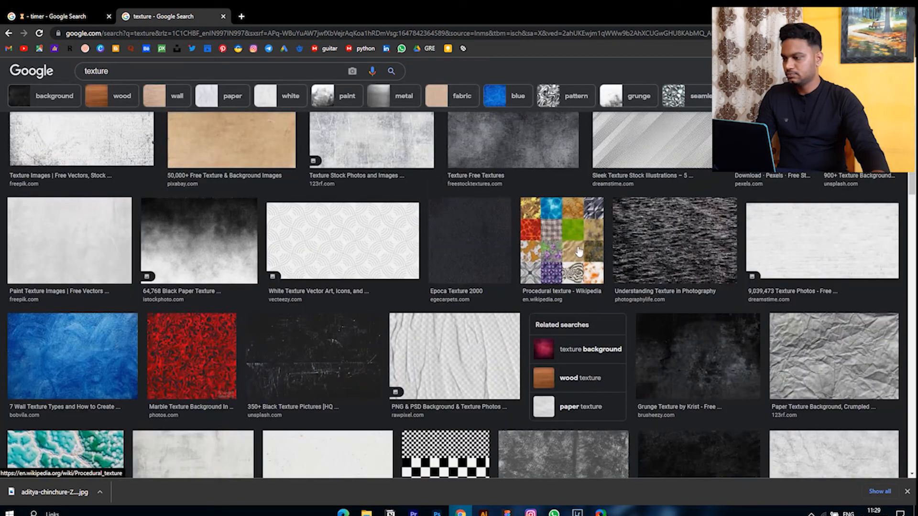
{"action": "scroll", "coordinate": [578, 251], "scroll_direction": "up", "scroll_amount": 4}
{"action": "left_click", "coordinate": [139, 292]}
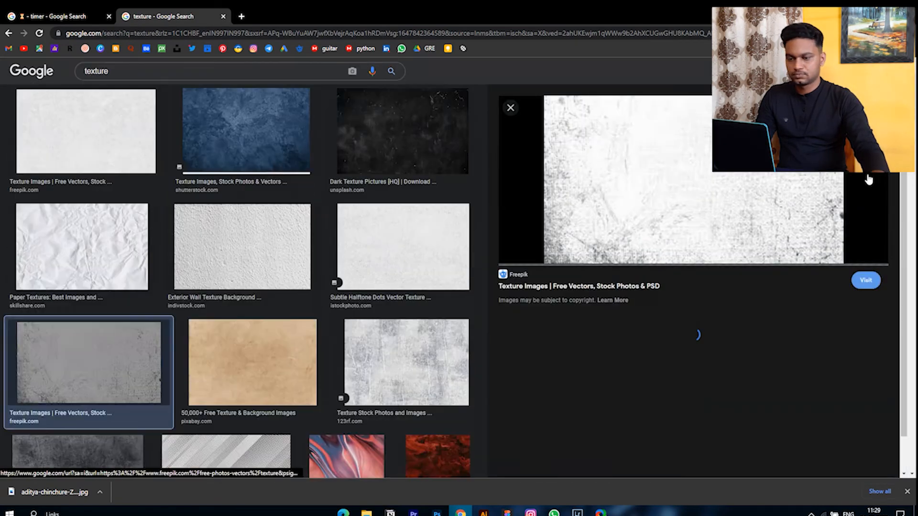
{"action": "right_click", "coordinate": [712, 196]}
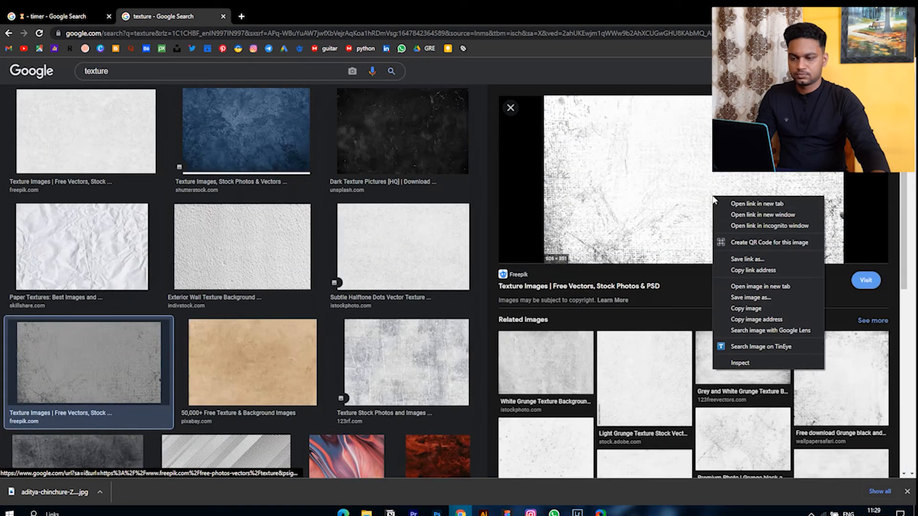
{"action": "left_click", "coordinate": [750, 308]}
Switch back to Photoshop and paste the texture directly above the concert photo layer
{"action": "key", "text": "alt+Tab"}
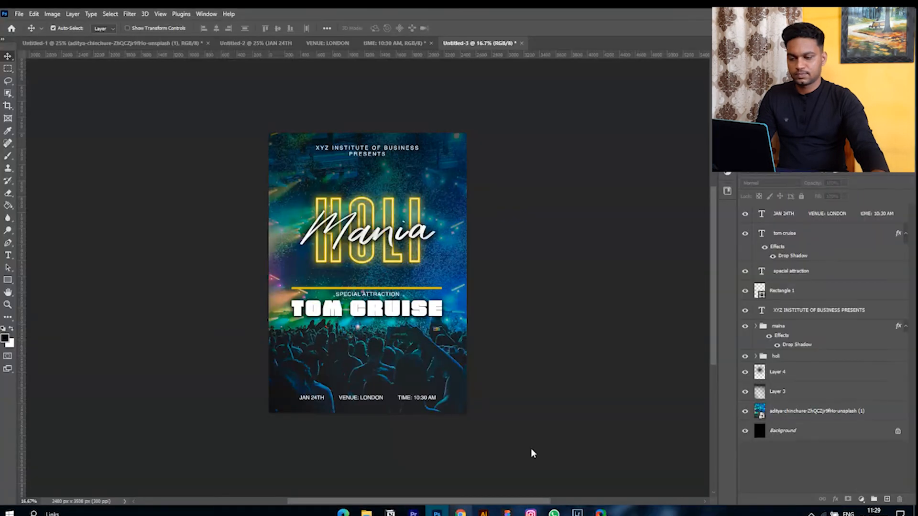
{"action": "left_click", "coordinate": [808, 414]}
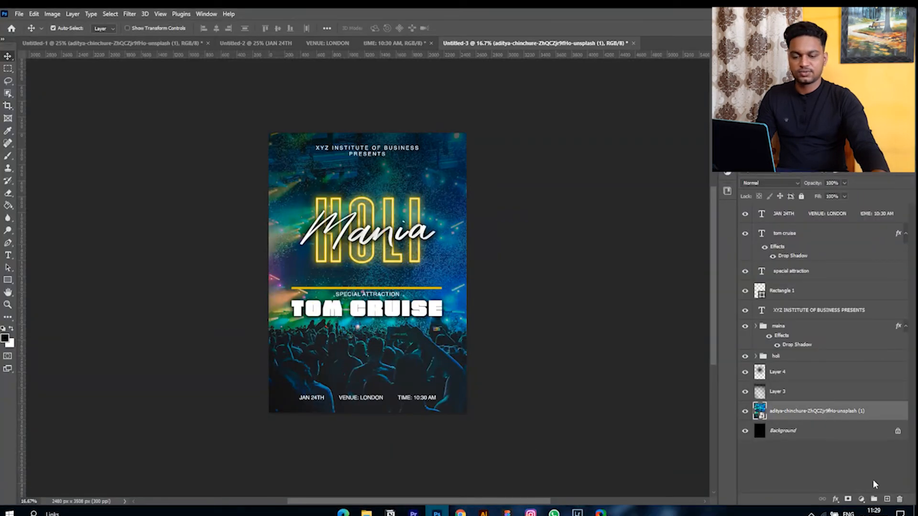
{"action": "key", "text": "ctrl+v"}
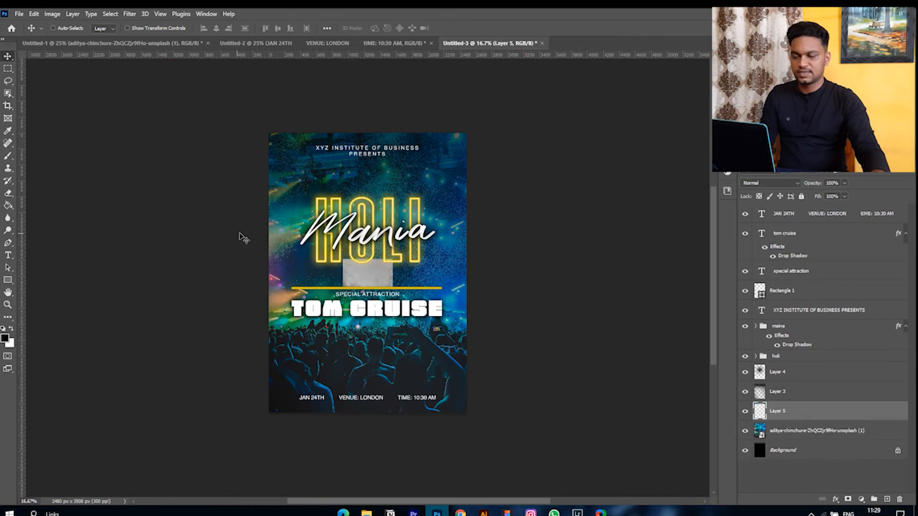
Scale the pasted texture up to about 787% and rotate it 90° counter-clockwise
{"action": "key", "text": "ctrl+t"}
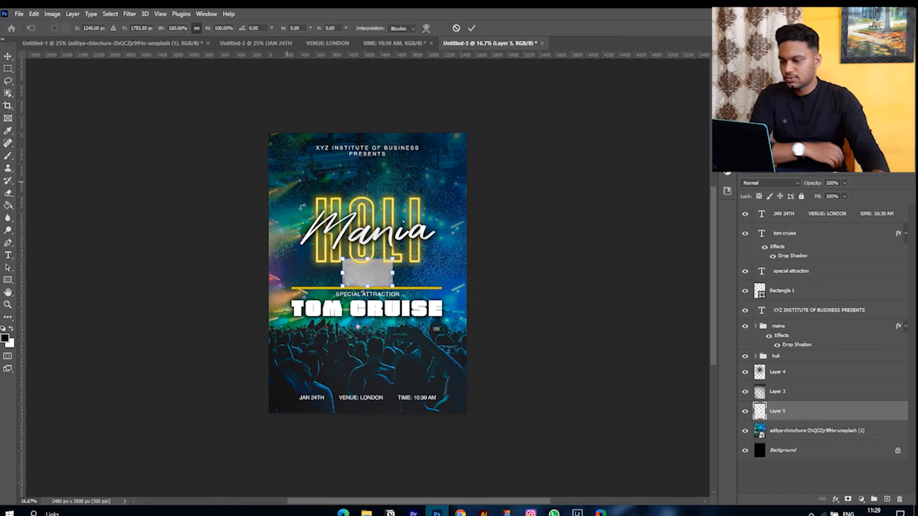
{"action": "left_click_drag", "start_coordinate": [395, 273], "coordinate": [666, 273]}
{"action": "right_click", "coordinate": [332, 287]}
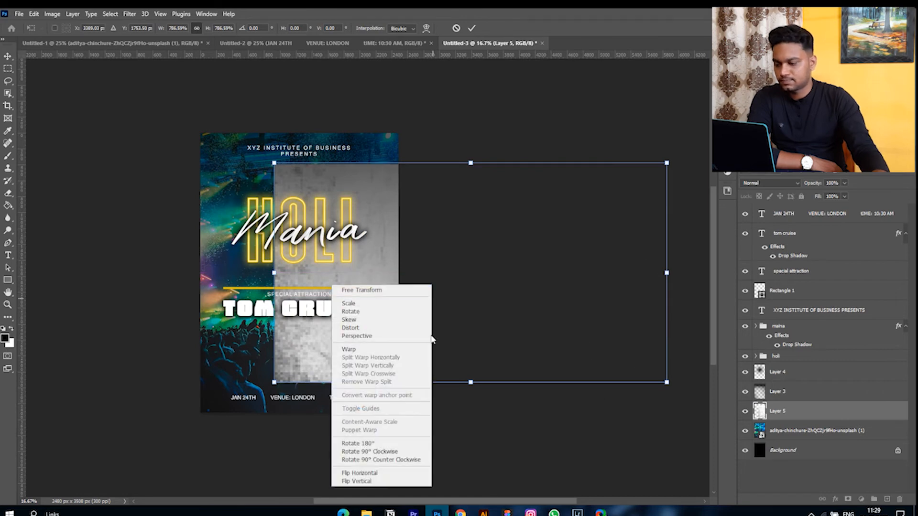
{"action": "left_click", "coordinate": [356, 440]}
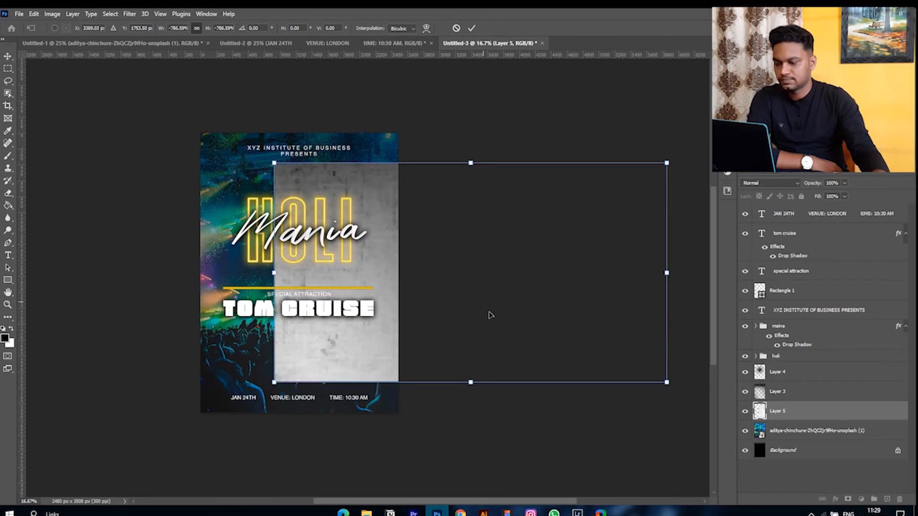
{"action": "right_click", "coordinate": [362, 348]}
{"action": "left_click", "coordinate": [395, 313]}
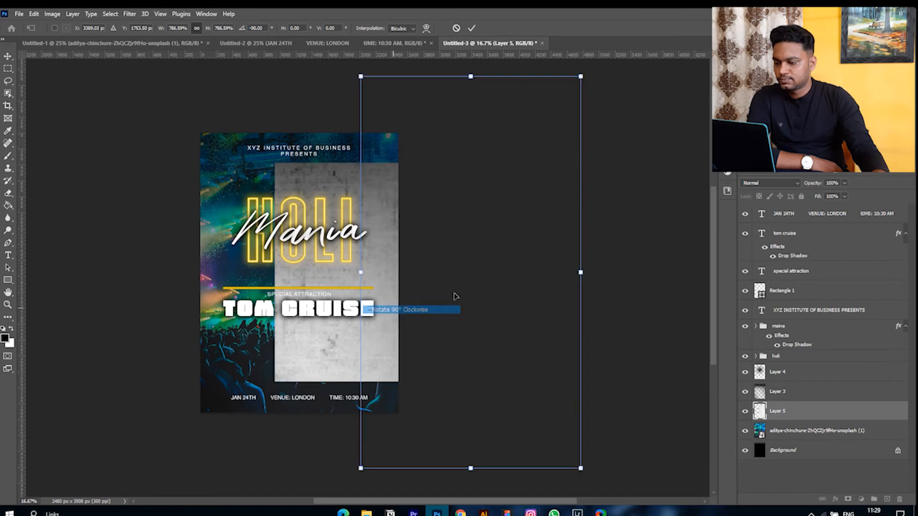
Move the rotated texture over the poster and resize its edges so it covers the whole A4 page
{"action": "left_click_drag", "start_coordinate": [425, 281], "coordinate": [259, 269]}
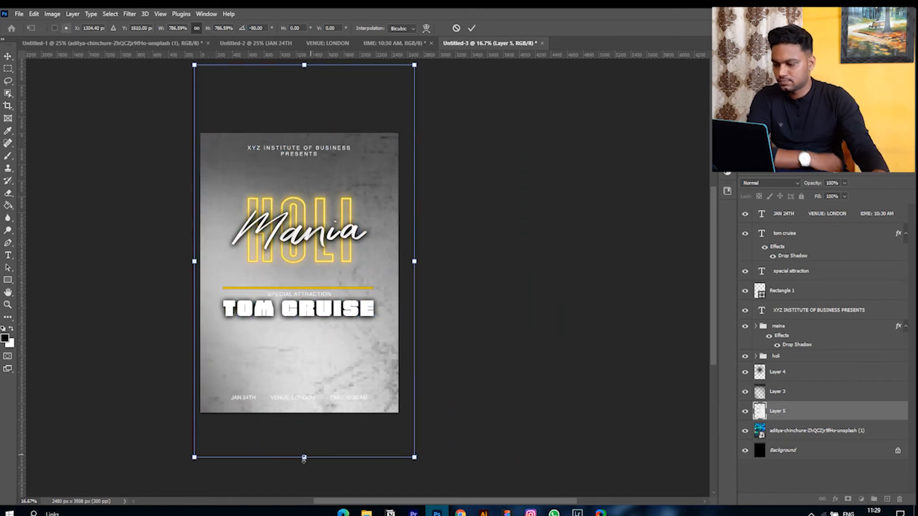
{"action": "left_click_drag", "start_coordinate": [304, 459], "coordinate": [304, 412]}
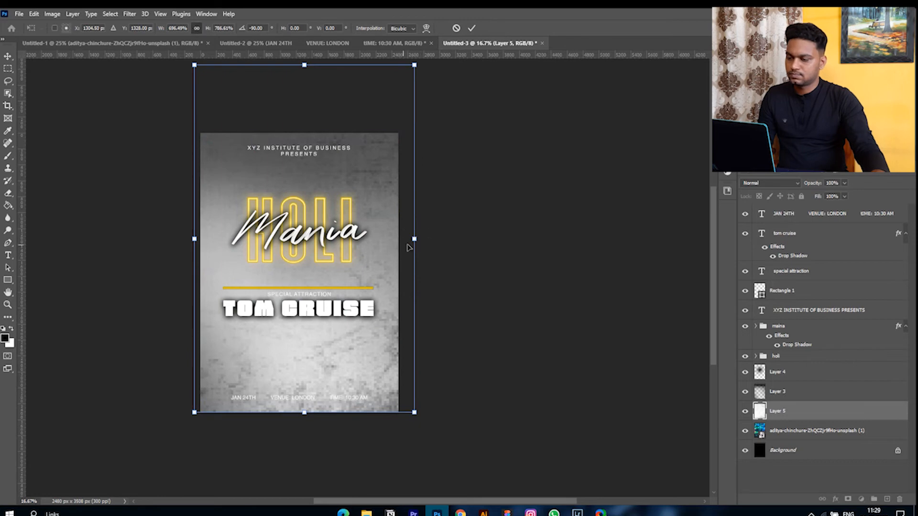
{"action": "left_click_drag", "start_coordinate": [415, 238], "coordinate": [398, 238]}
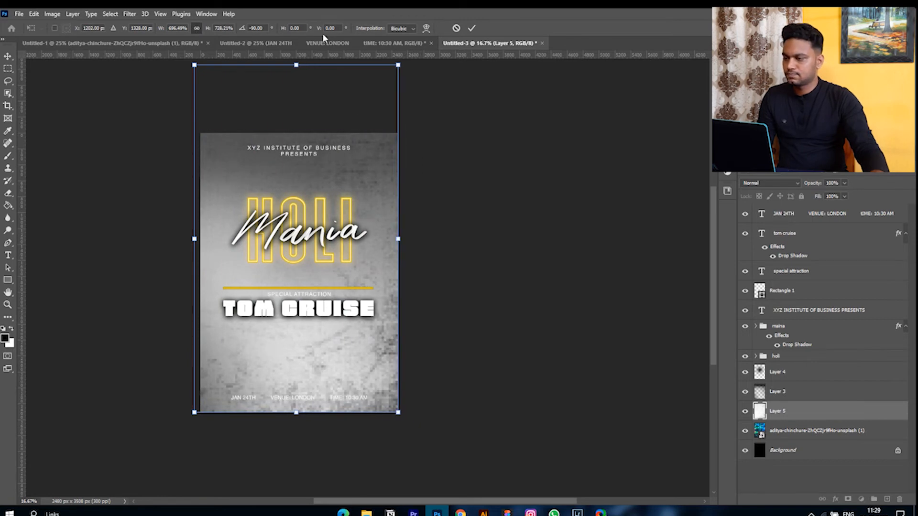
{"action": "left_click_drag", "start_coordinate": [296, 65], "coordinate": [296, 133]}
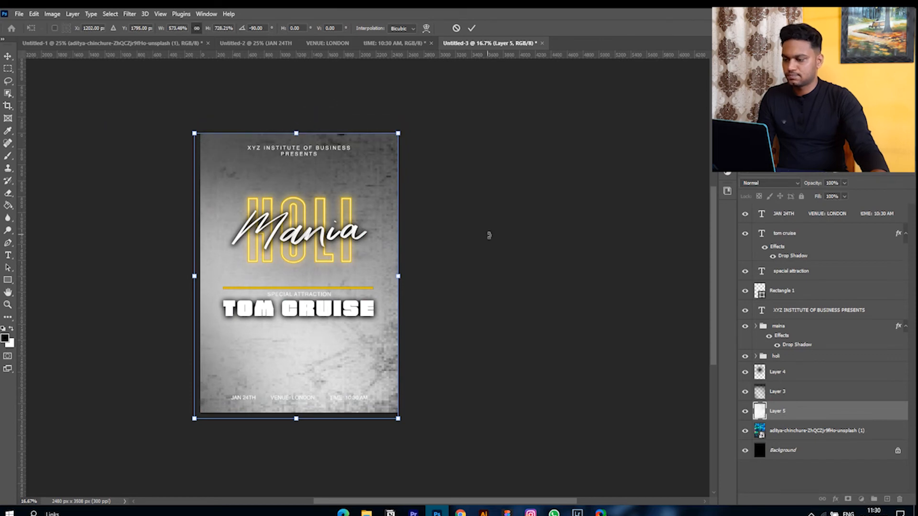
{"action": "key", "text": "Return"}
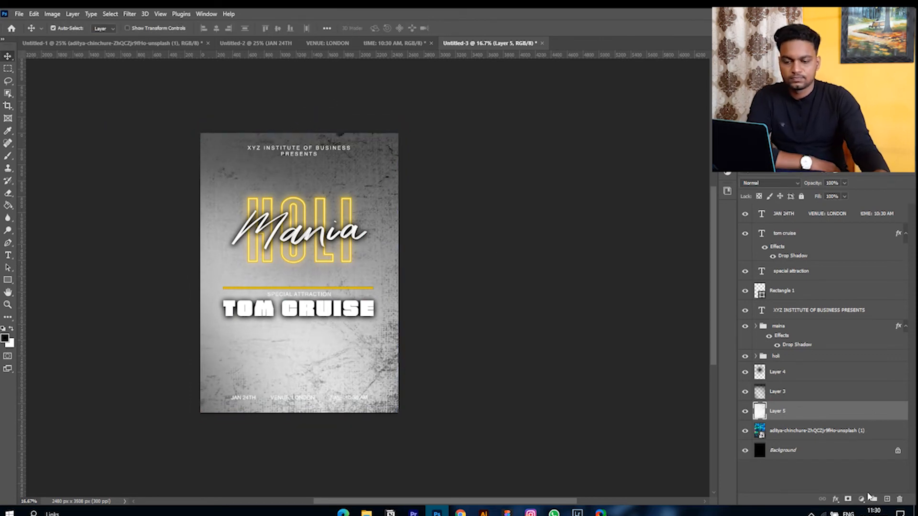
Add a Hue/Saturation adjustment clipped to the texture layer, with Saturation -100 and Lightness -28
{"action": "left_click", "coordinate": [868, 497]}
{"action": "left_click", "coordinate": [874, 408]}
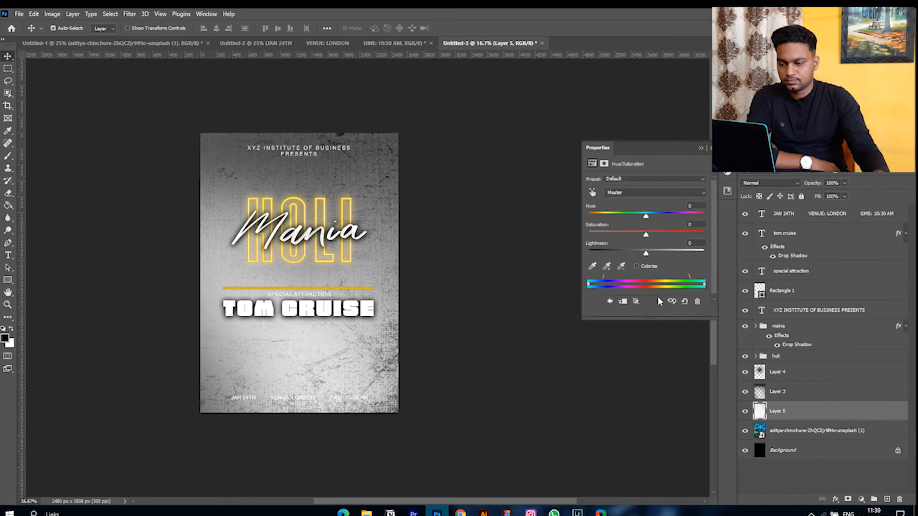
{"action": "left_click", "coordinate": [646, 311]}
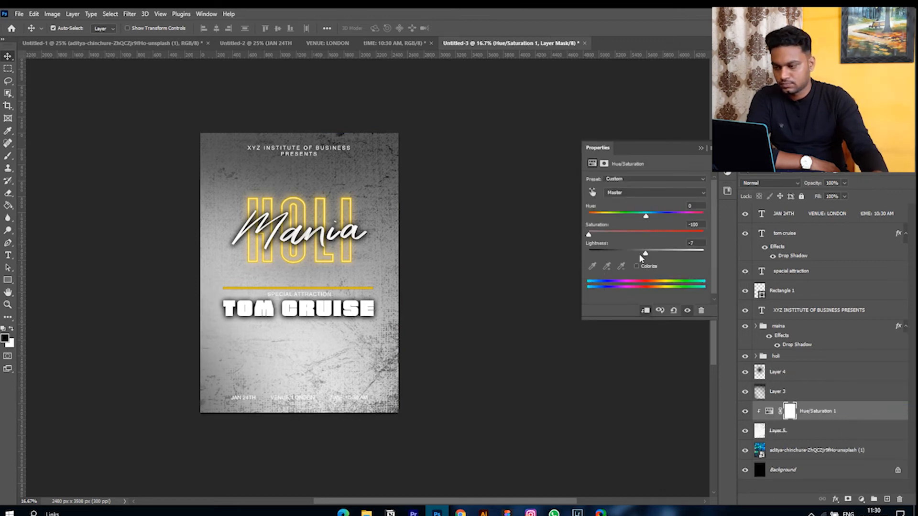
{"action": "mouse_move", "coordinate": [639, 254]}
{"action": "left_mouse_down"}
{"action": "mouse_move", "coordinate": [655, 254]}
{"action": "mouse_move", "coordinate": [629, 259]}
{"action": "left_mouse_up"}
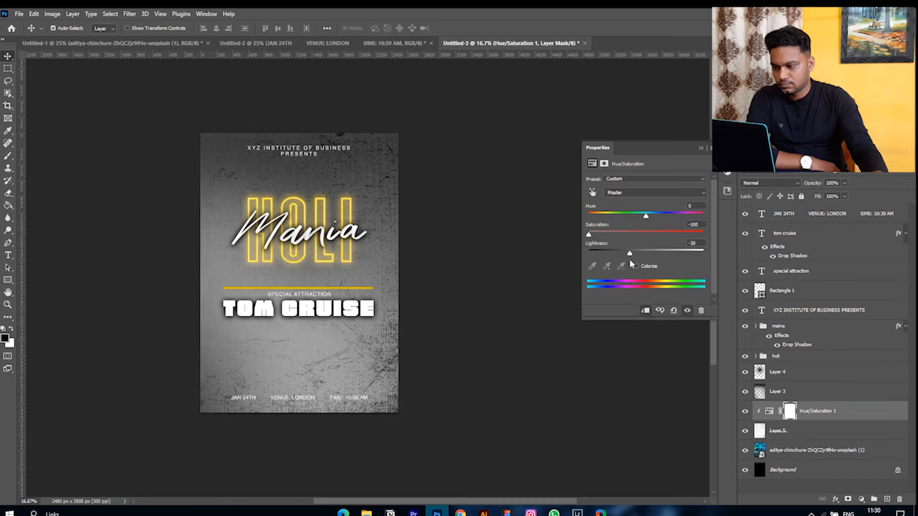
{"action": "left_click", "coordinate": [701, 147]}
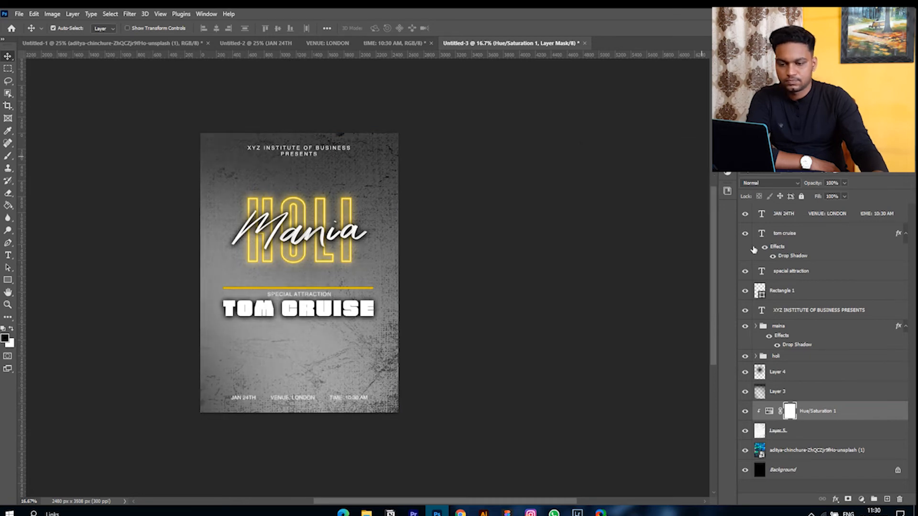
Set the texture layer's blend mode to Overlay and check the result on the poster up close
{"action": "left_click", "coordinate": [800, 432]}
{"action": "left_click", "coordinate": [784, 186]}
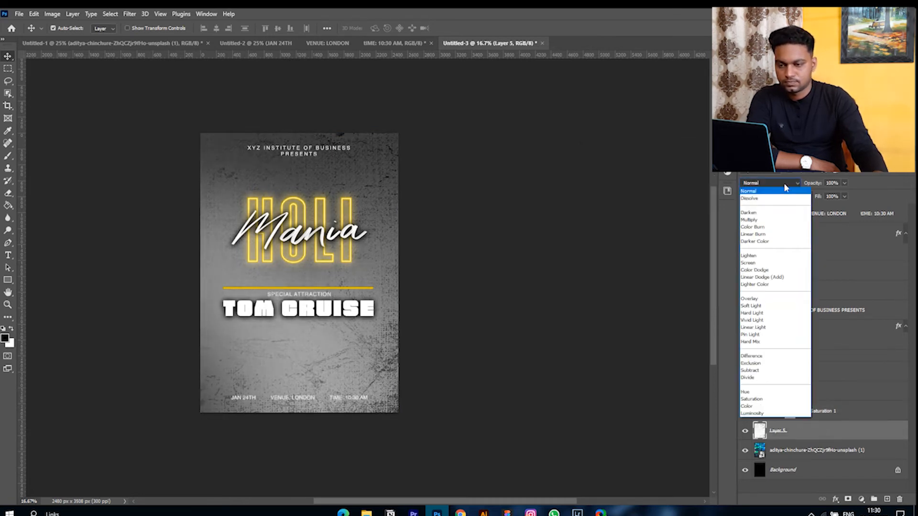
{"action": "left_click", "coordinate": [760, 298]}
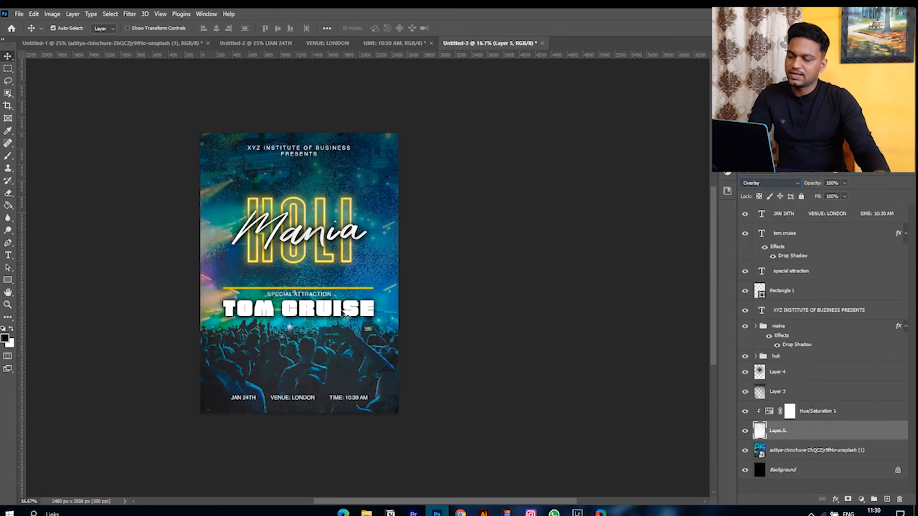
{"action": "key", "text": "ctrl+plus"}
{"action": "key", "text": "ctrl+plus"}
{"action": "key", "text": "ctrl+plus"}
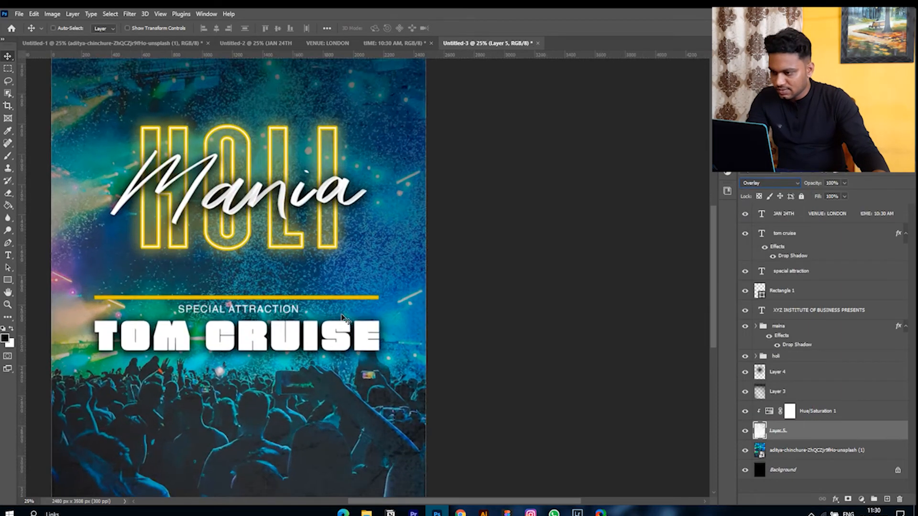
{"action": "scroll", "coordinate": [342, 318], "scroll_direction": "down", "scroll_amount": 2}
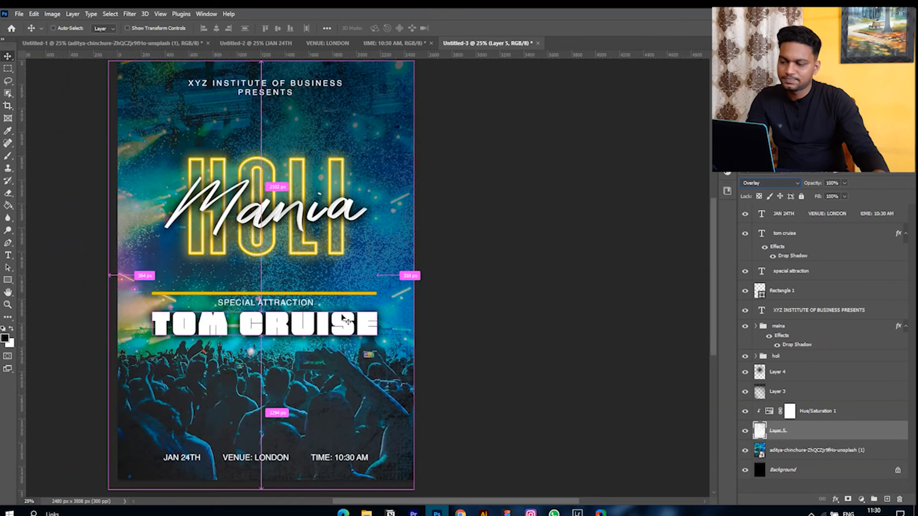
Set the opacity of Layer 3 to 78%
{"action": "left_click", "coordinate": [809, 379]}
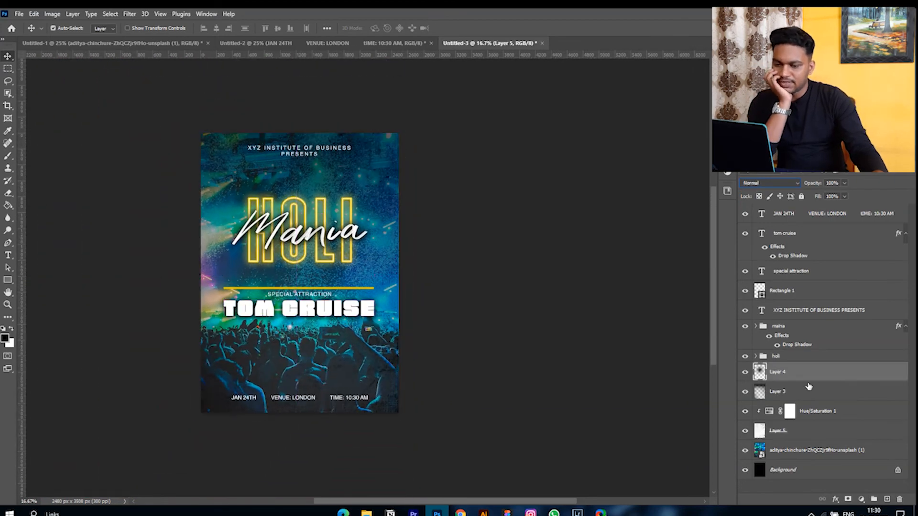
{"action": "left_click", "coordinate": [806, 399]}
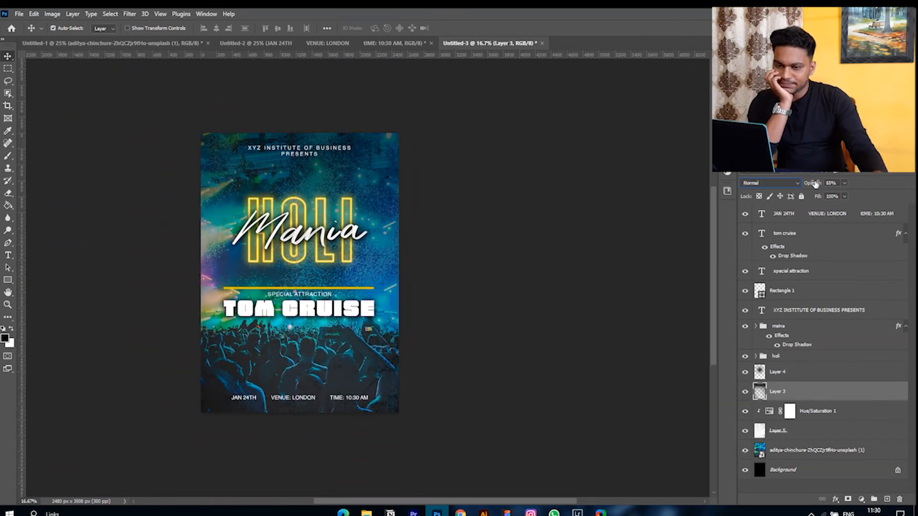
{"action": "left_click_drag", "start_coordinate": [812, 185], "coordinate": [814, 187]}
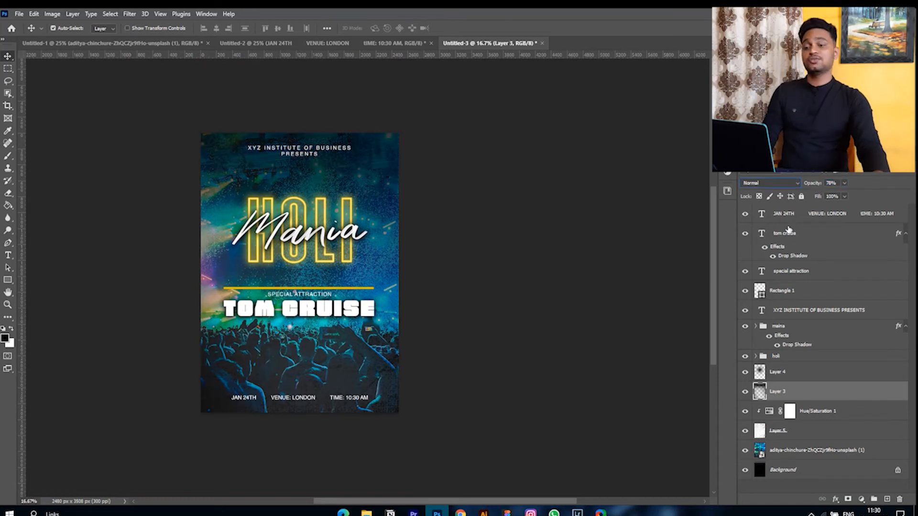
Stamp all visible layers into a new layer above the event details text, keeping the original layers
{"action": "left_click", "coordinate": [804, 220]}
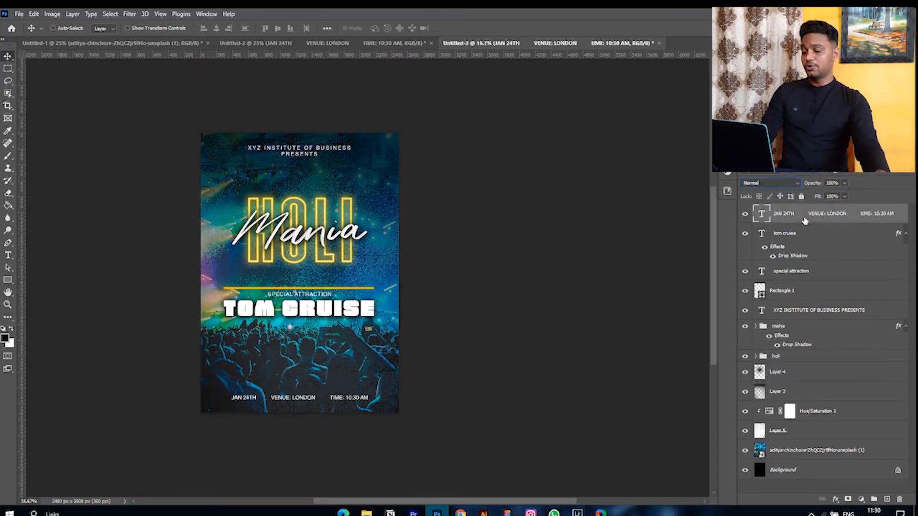
{"action": "key", "text": "ctrl+shift+e"}
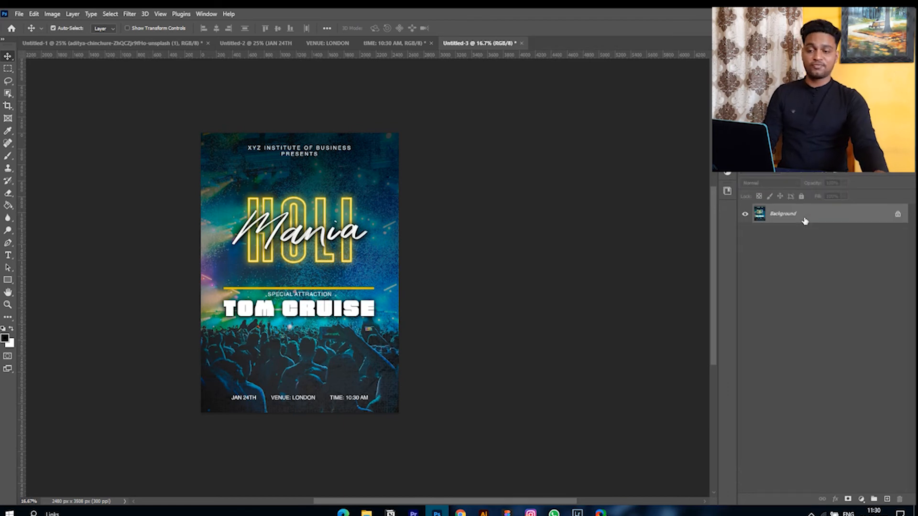
{"action": "key", "text": "ctrl+z"}
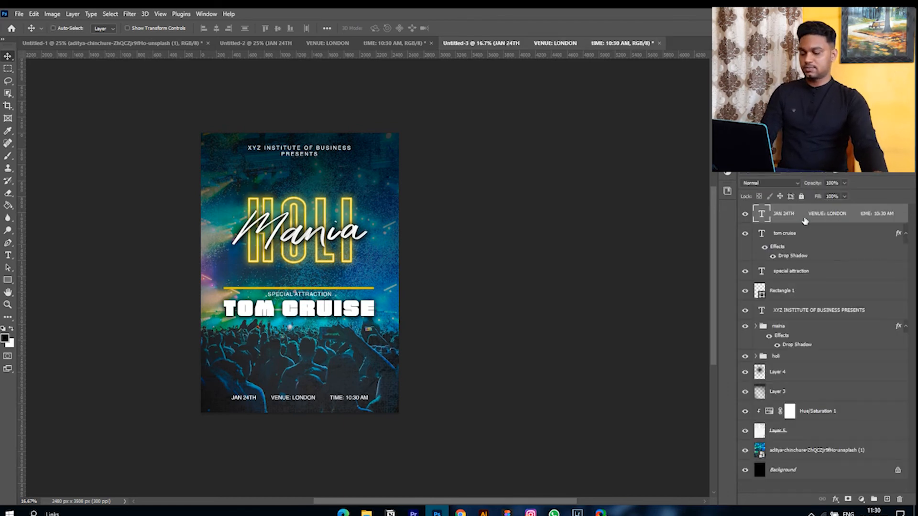
{"action": "key", "text": "ctrl+alt+shift+e"}
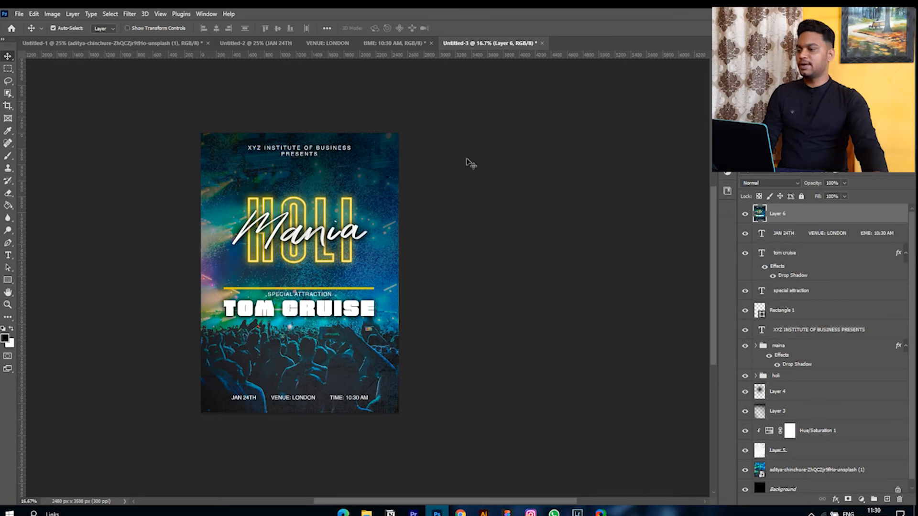
Open the merged layer in the Camera Raw Filter and set Exposure -0.20, Contrast +10, Texture +36, Clarity +23, Dehaze +9, Vibrance +13, Saturation -12
{"action": "left_click", "coordinate": [129, 14]}
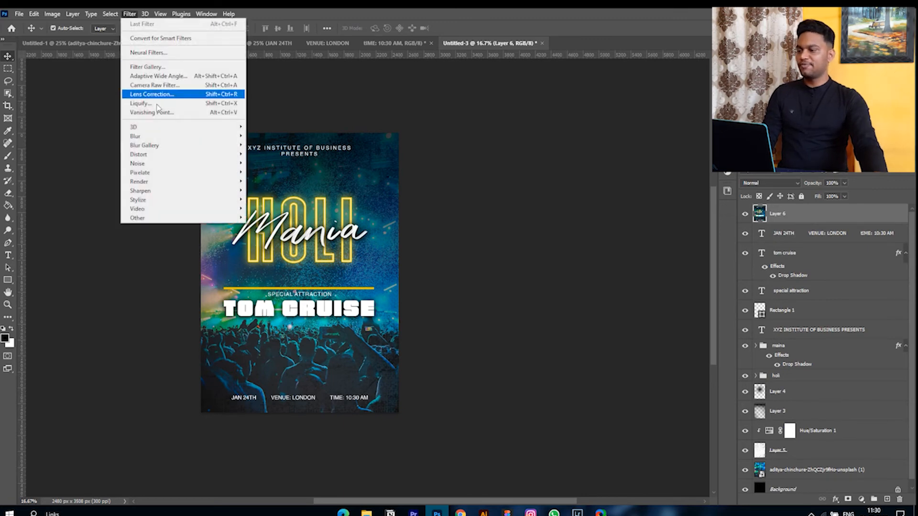
{"action": "left_click", "coordinate": [164, 85]}
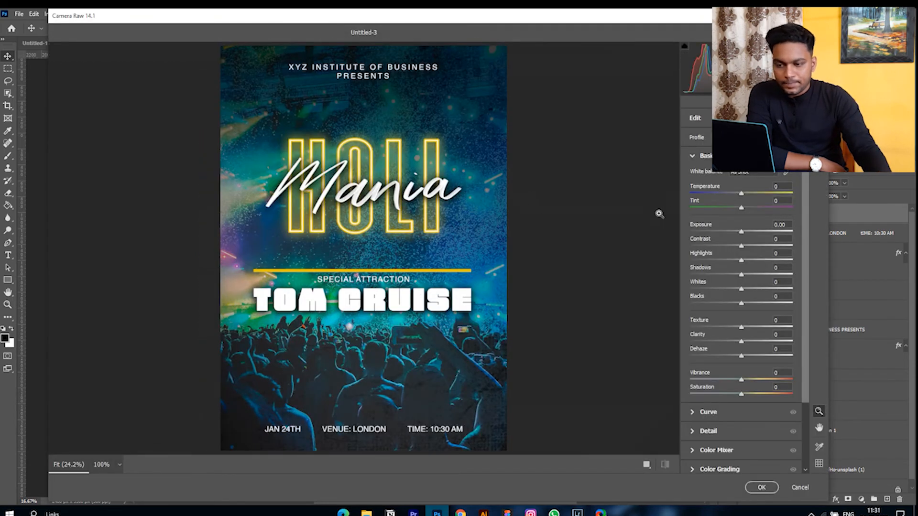
{"action": "left_click_drag", "start_coordinate": [740, 196], "coordinate": [749, 199]}
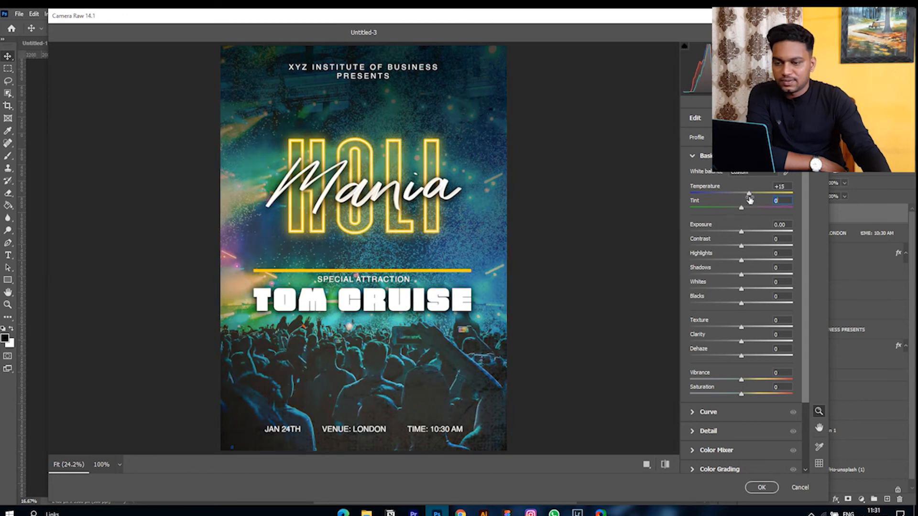
{"action": "double_click", "coordinate": [748, 196]}
{"action": "left_click_drag", "start_coordinate": [742, 232], "coordinate": [740, 235]}
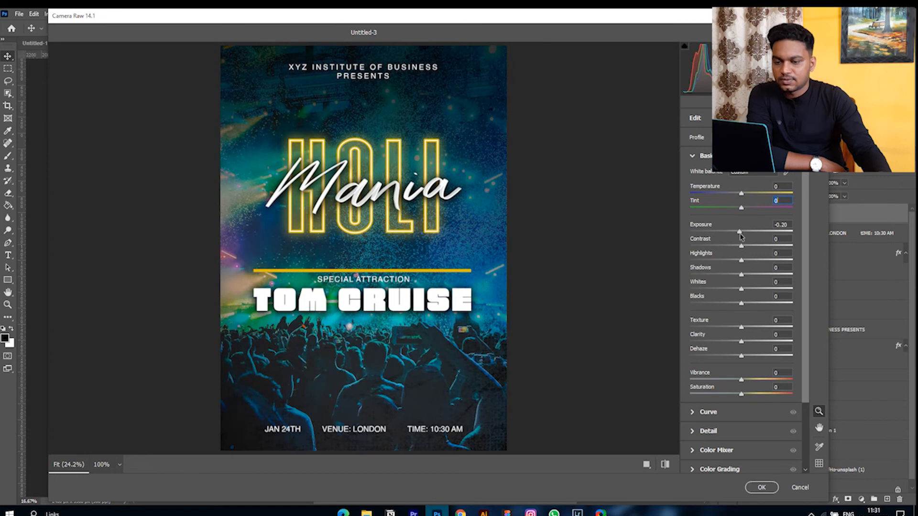
{"action": "left_click_drag", "start_coordinate": [742, 246], "coordinate": [747, 246]}
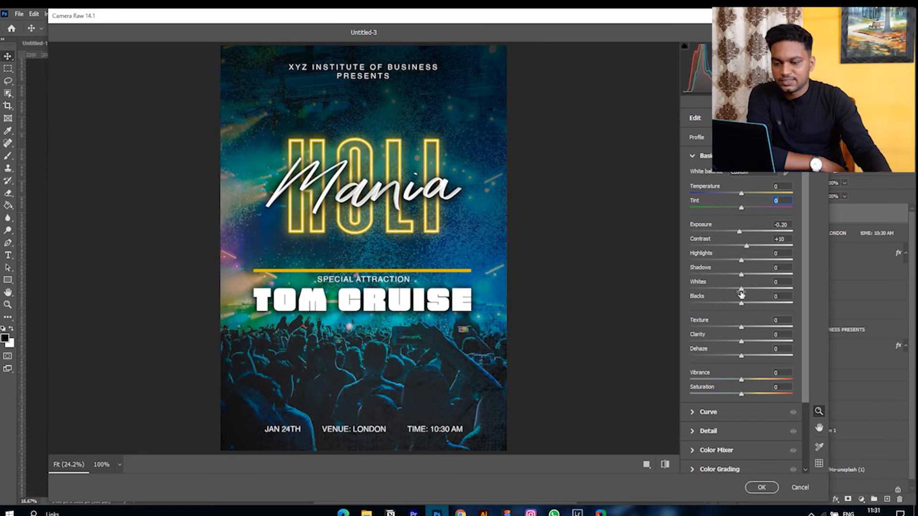
{"action": "left_click_drag", "start_coordinate": [742, 328], "coordinate": [758, 346]}
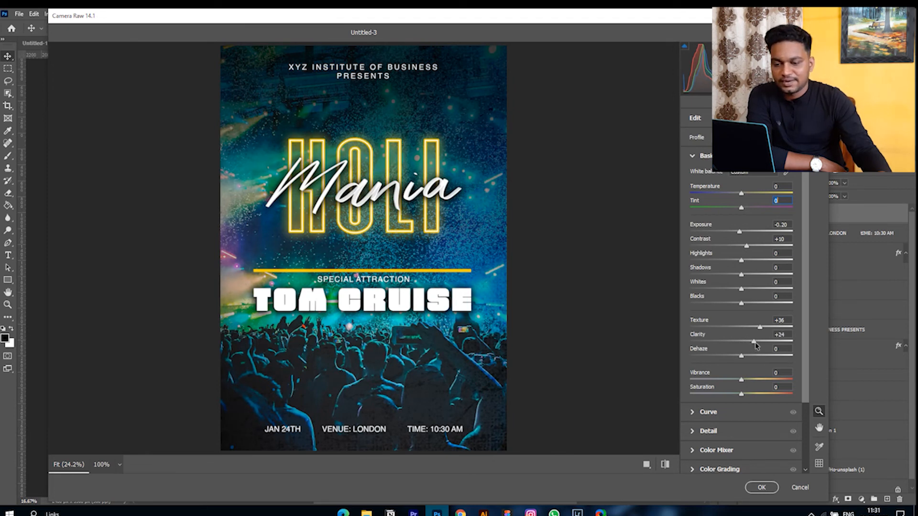
{"action": "left_click_drag", "start_coordinate": [756, 345], "coordinate": [734, 404]}
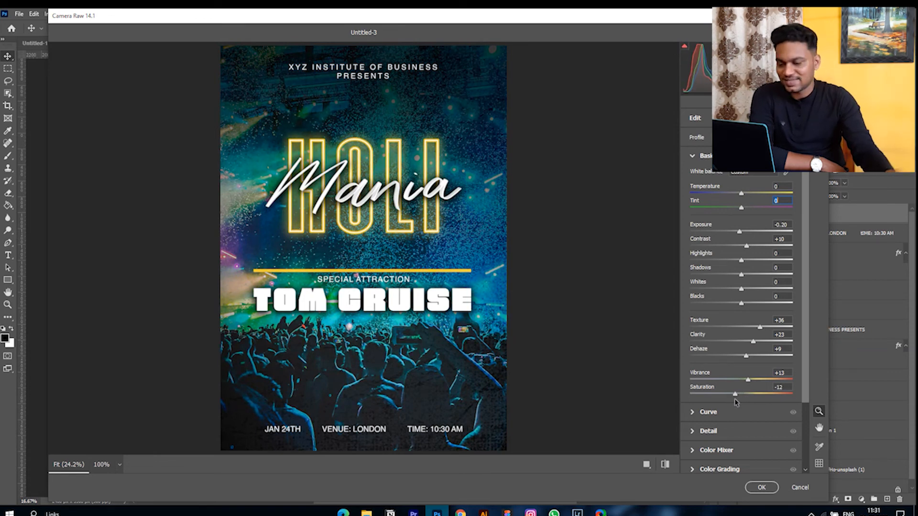
Adjust the parametric tone curve in Camera Raw with Highlights -23, Darks -7 and Shadows +50
{"action": "scroll", "coordinate": [739, 408], "scroll_direction": "down", "scroll_amount": 3}
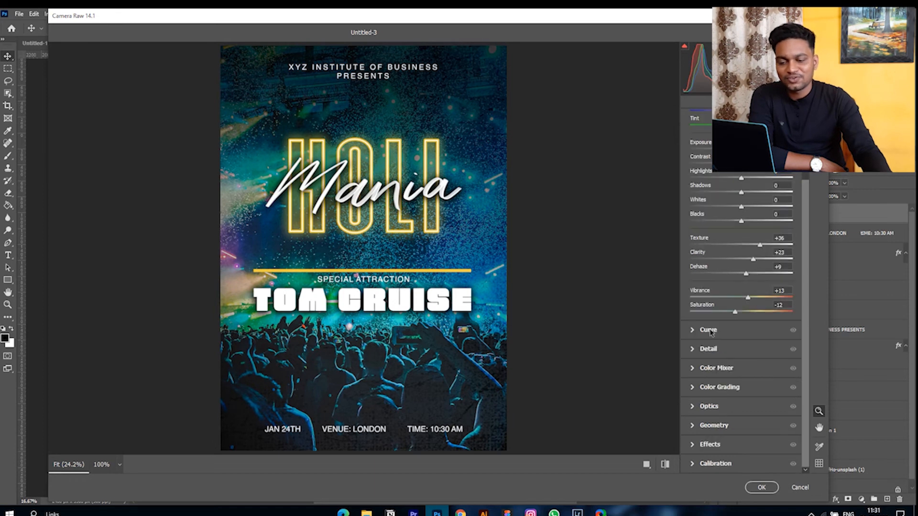
{"action": "left_click", "coordinate": [714, 333]}
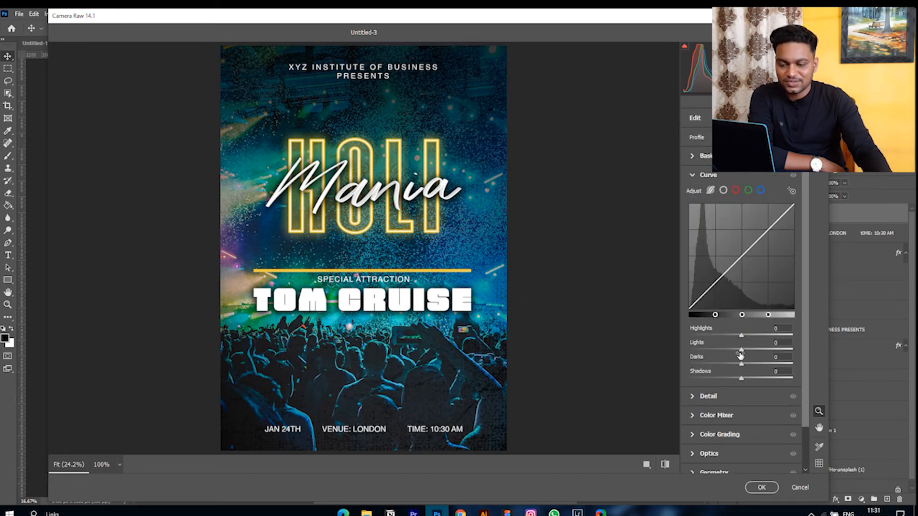
{"action": "left_click_drag", "start_coordinate": [742, 380], "coordinate": [766, 383]}
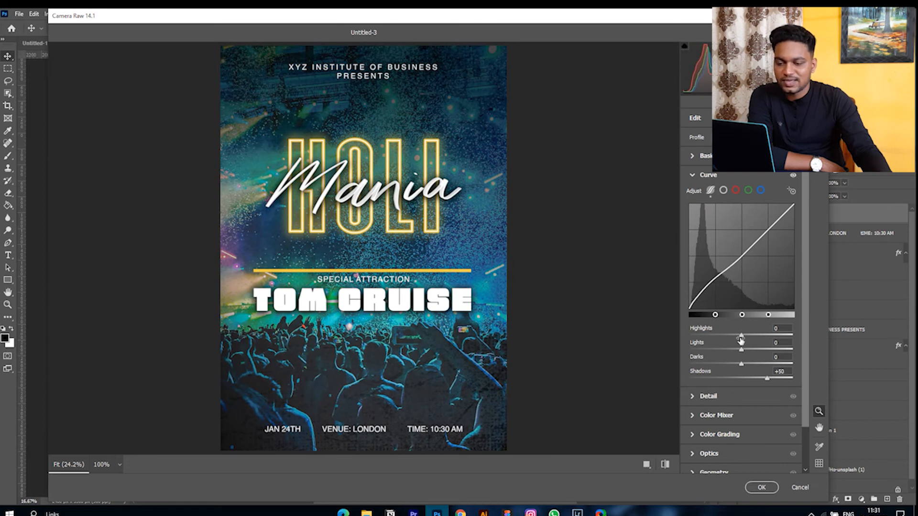
{"action": "left_click_drag", "start_coordinate": [741, 337], "coordinate": [738, 367]}
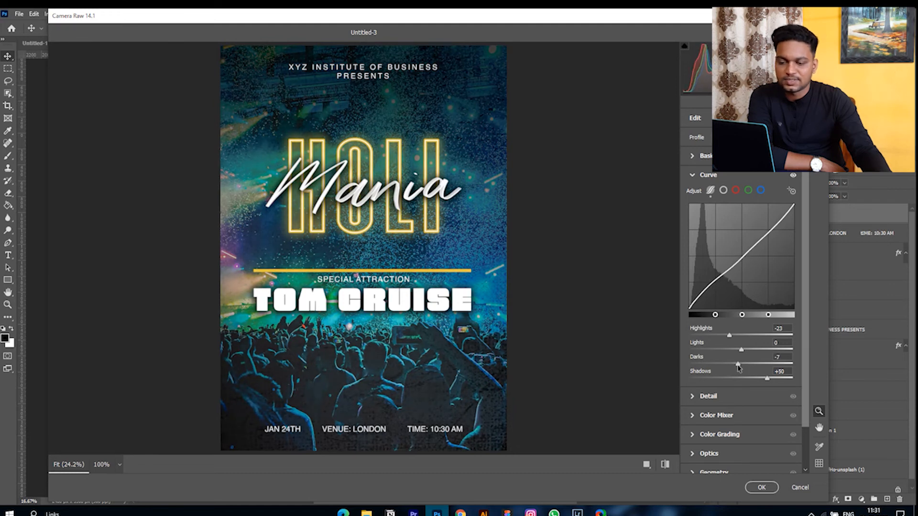
Set the Camera Raw detail values to Sharpening 34 and Noise Reduction 10
{"action": "left_click", "coordinate": [723, 399]}
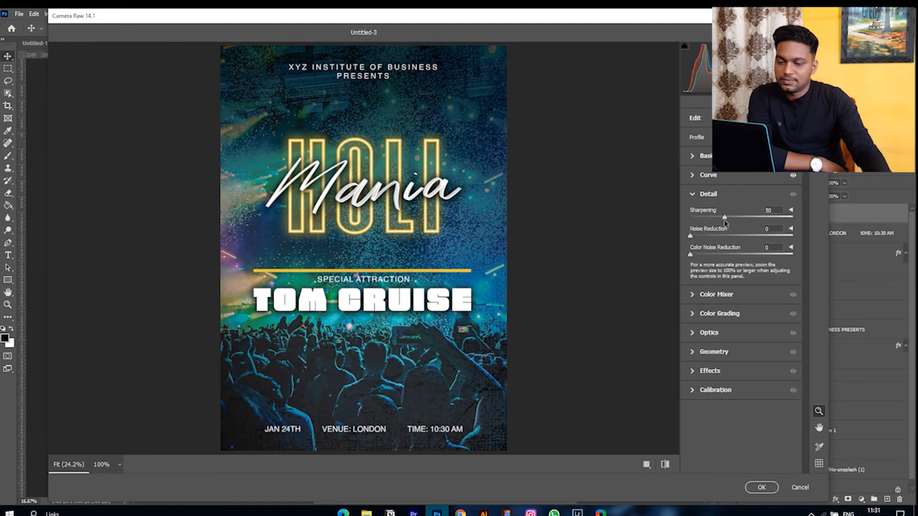
{"action": "left_click_drag", "start_coordinate": [718, 217], "coordinate": [724, 217]}
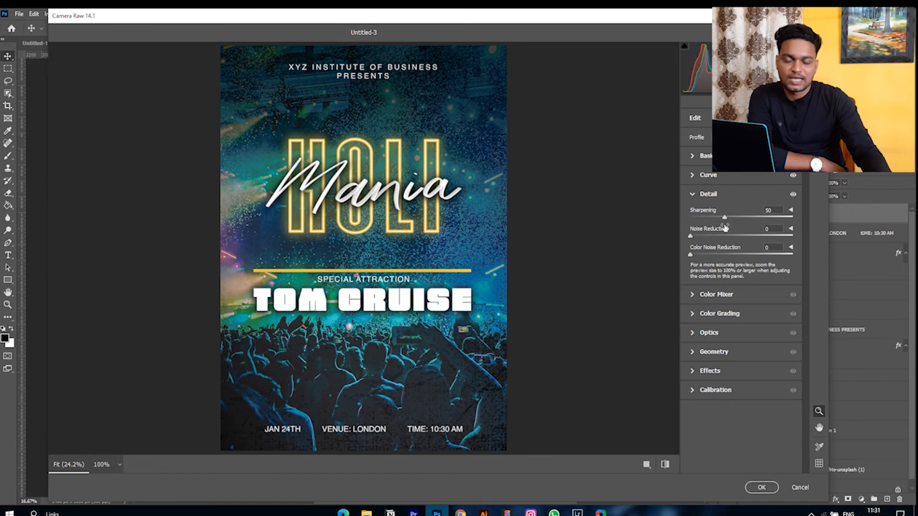
{"action": "left_click_drag", "start_coordinate": [689, 236], "coordinate": [714, 223]}
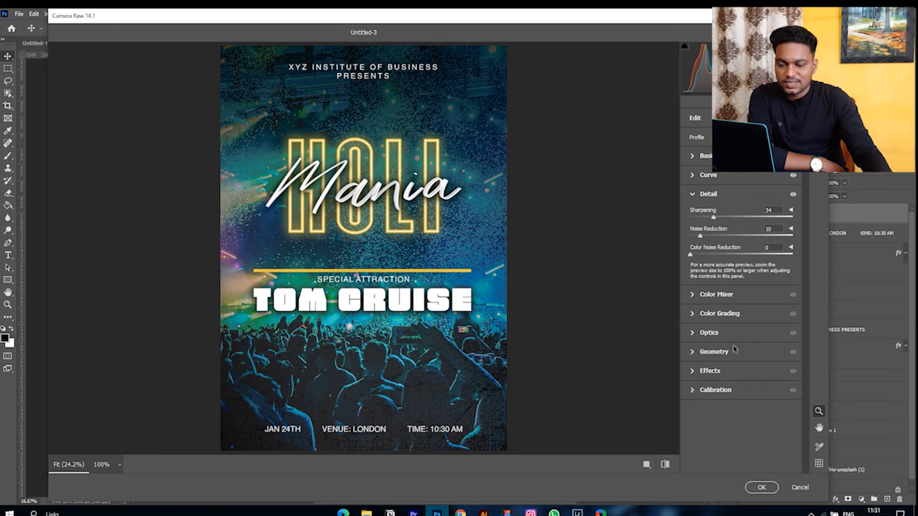
Add Grain 15 to the poster and apply the Camera Raw grading to the merged layer
{"action": "left_click", "coordinate": [727, 372]}
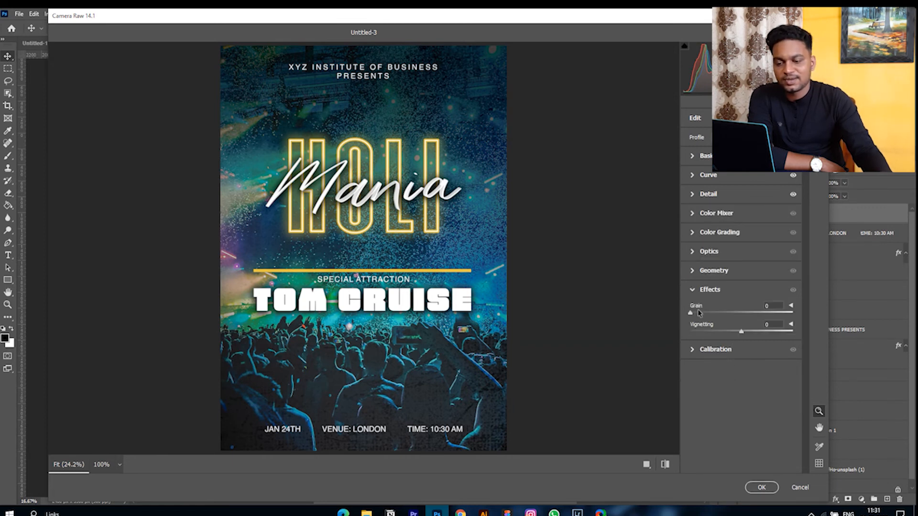
{"action": "left_click_drag", "start_coordinate": [690, 314], "coordinate": [706, 319]}
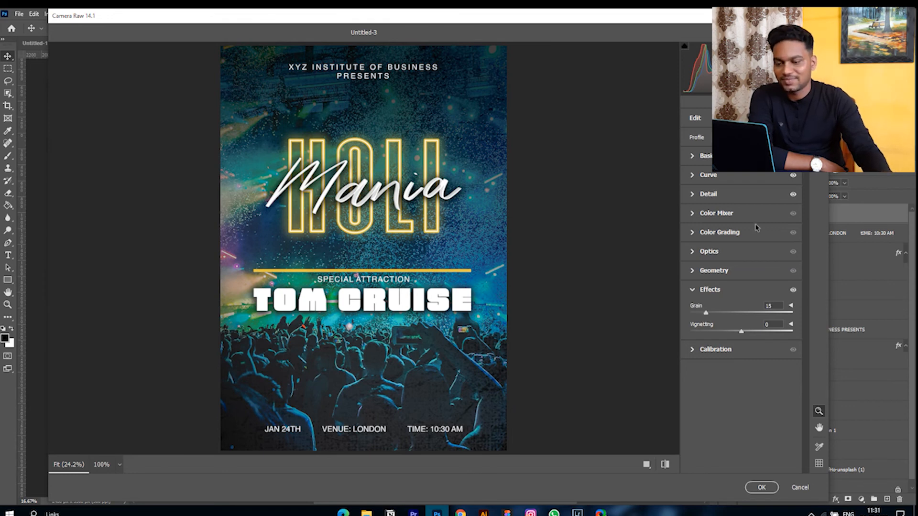
{"action": "left_click", "coordinate": [709, 289]}
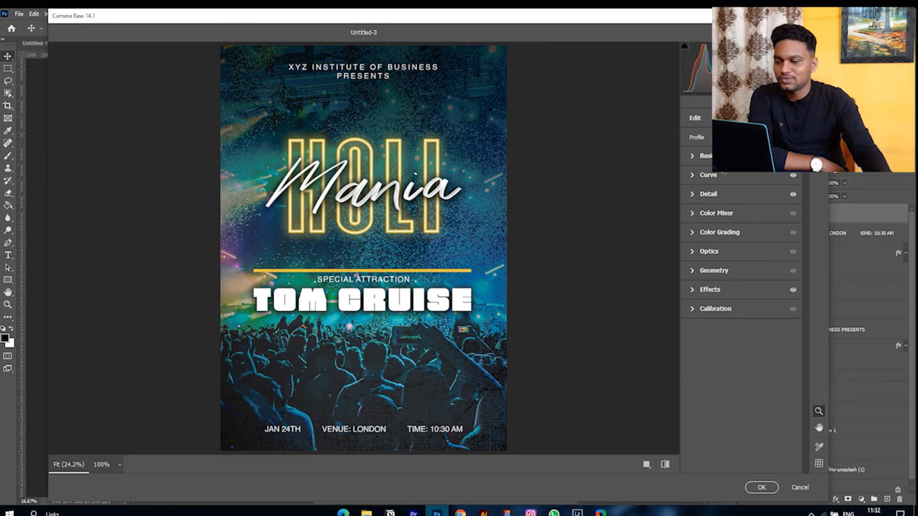
{"action": "left_click", "coordinate": [703, 156]}
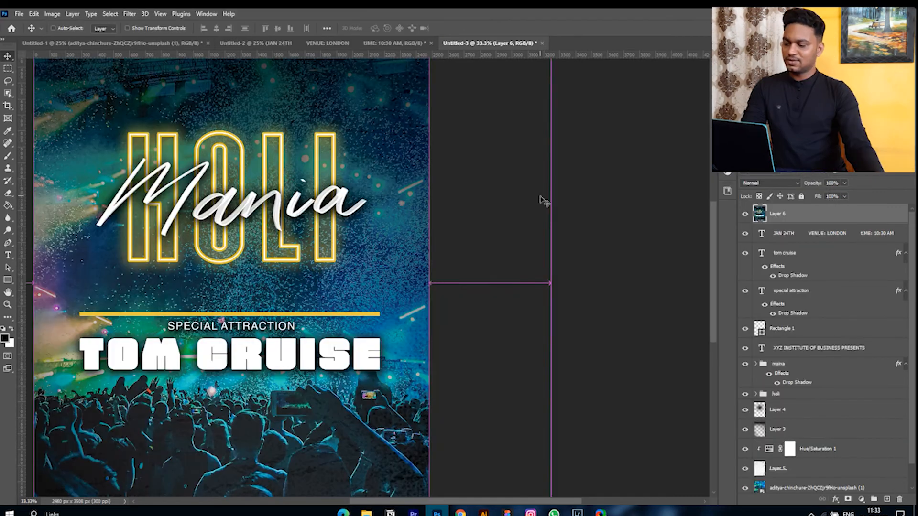
{"action": "key", "text": "ctrl+minus"}
{"action": "key", "text": "ctrl+minus"}
{"action": "key", "text": "ctrl+plus"}
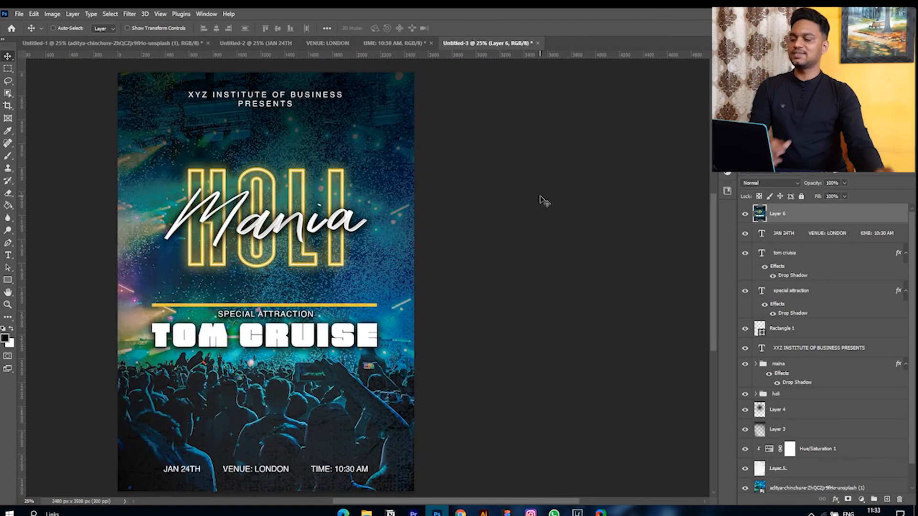